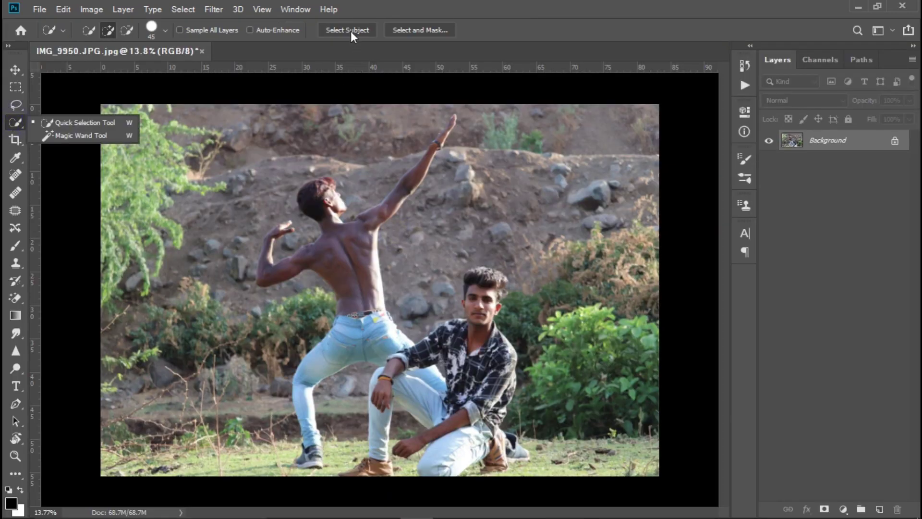
Pick the Quick Selection Tool and enlarge its brush size.
left_click(127, 30)
Quick-select the seated man and lasso-add the area around his shoe.
left_click_drag(288, 260, 309, 331)
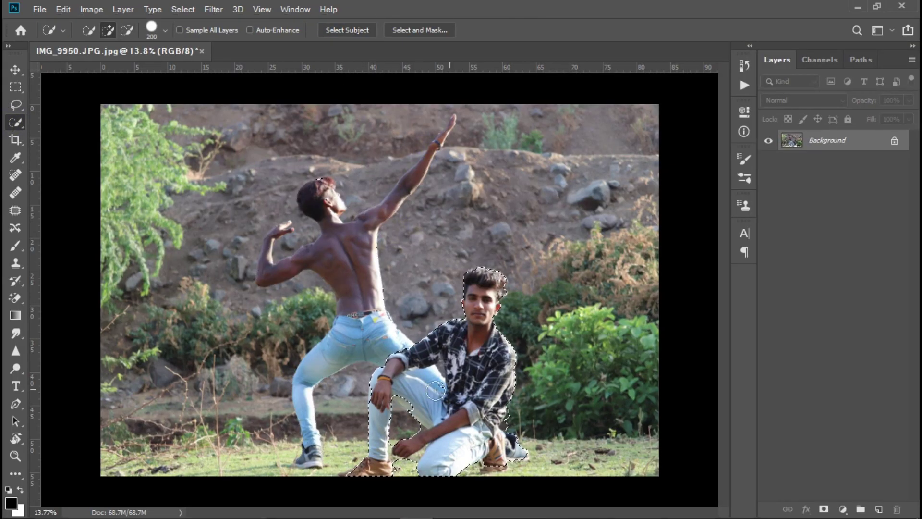
key("alt")
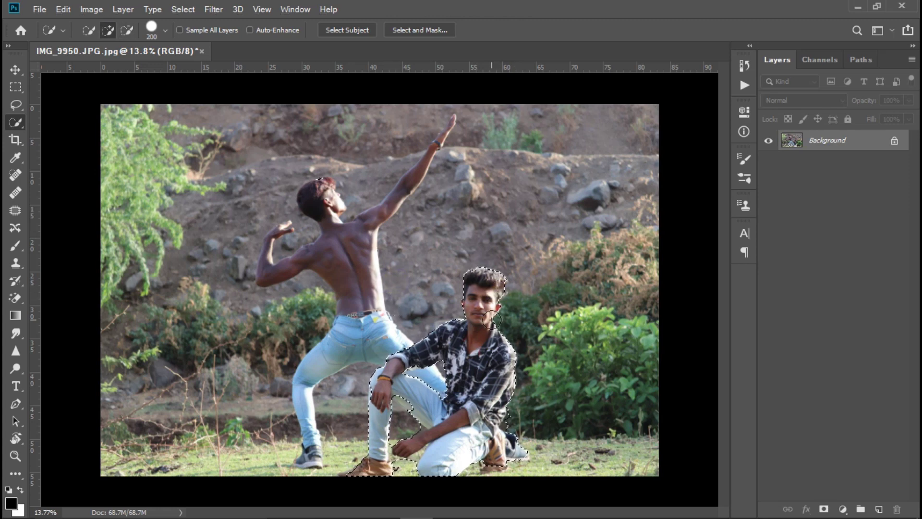
key("alt")
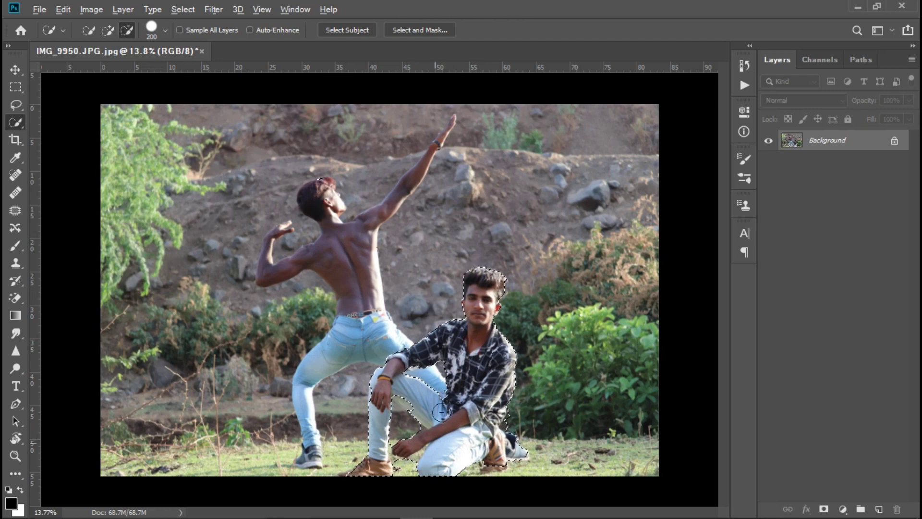
scroll(495, 403, "up", 2)
scroll(519, 423, "up", 2)
left_click(16, 105)
left_click_drag(495, 183, 483, 194)
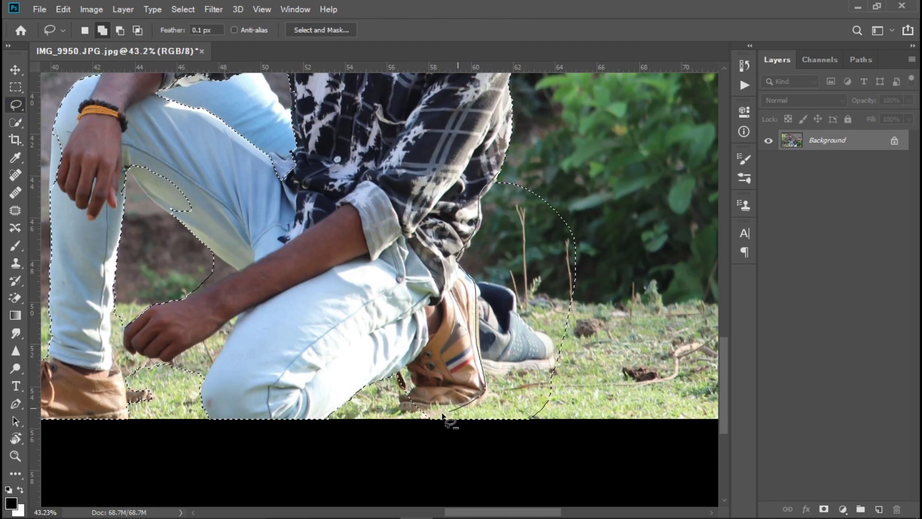
Copy the selected man onto Layer 1 and hide the Background layer.
key("ctrl+j")
key("ctrl+0")
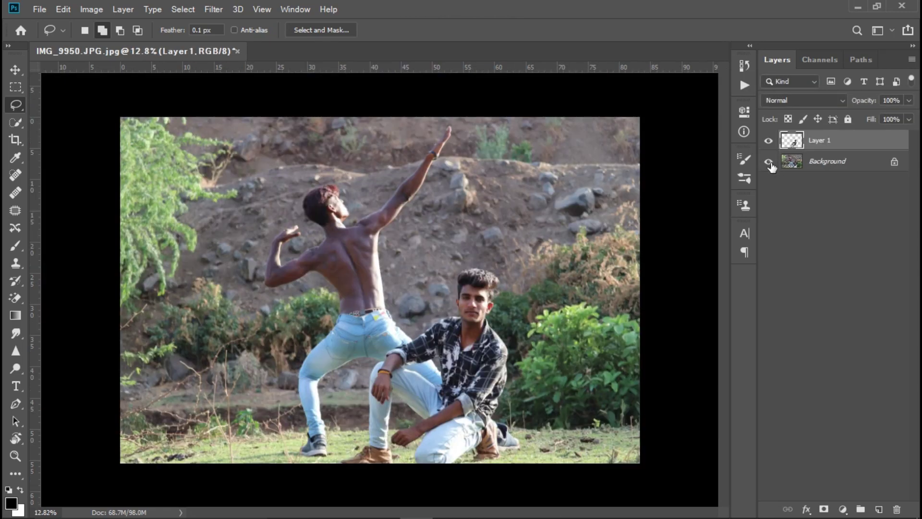
left_click(769, 162)
Switch to the neon background-3 document.
key("e")
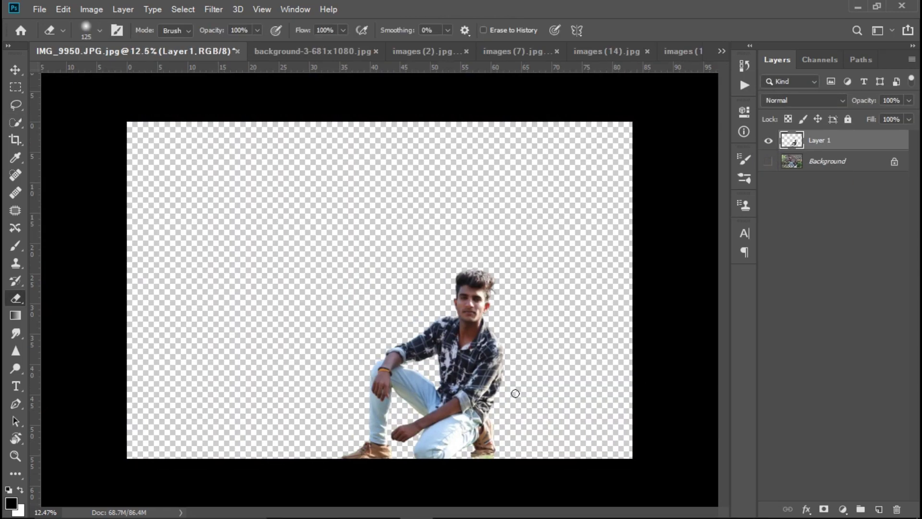
scroll(504, 391, "up", 2)
scroll(503, 391, "up", 2)
scroll(504, 392, "down", 2)
scroll(503, 392, "down", 3)
left_click(288, 51)
Apply Selective Color to Cyans with Black +79, Magenta +54 and Yellow -40.
left_click(91, 9)
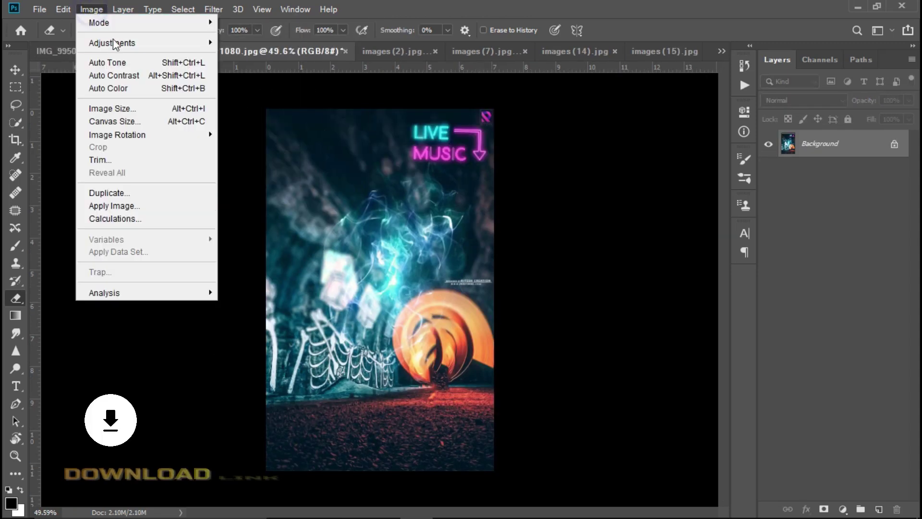
left_click(321, 250)
left_click(665, 246)
left_click(658, 280)
left_click_drag(644, 373, 697, 417)
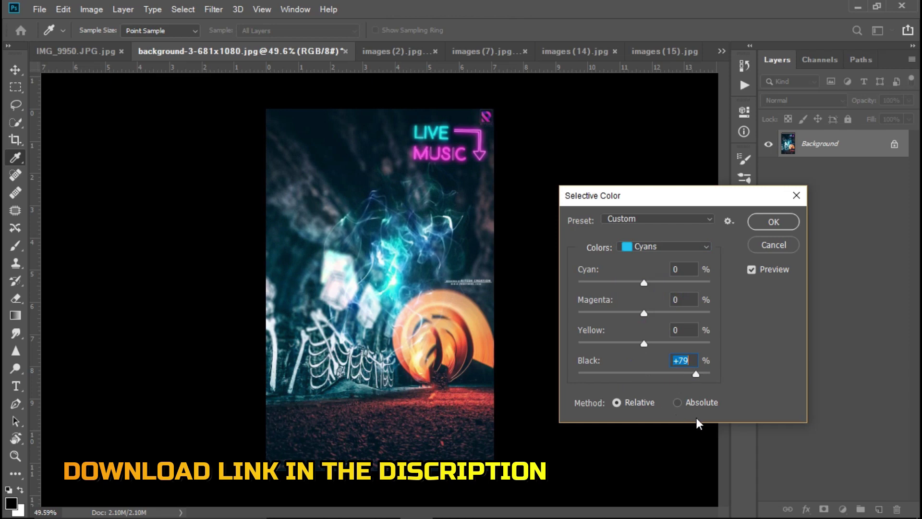
mouse_move(643, 345)
left_mouse_down()
mouse_move(603, 354)
mouse_move(620, 355)
left_mouse_up()
mouse_move(643, 313)
left_mouse_down()
mouse_move(680, 314)
mouse_move(612, 344)
mouse_move(627, 354)
left_mouse_up()
left_click(773, 222)
Open the Camera Raw Filter on the background.
key("e")
scroll(367, 261, "up", 1)
scroll(368, 260, "down", 1)
left_click(213, 9)
left_click(253, 114)
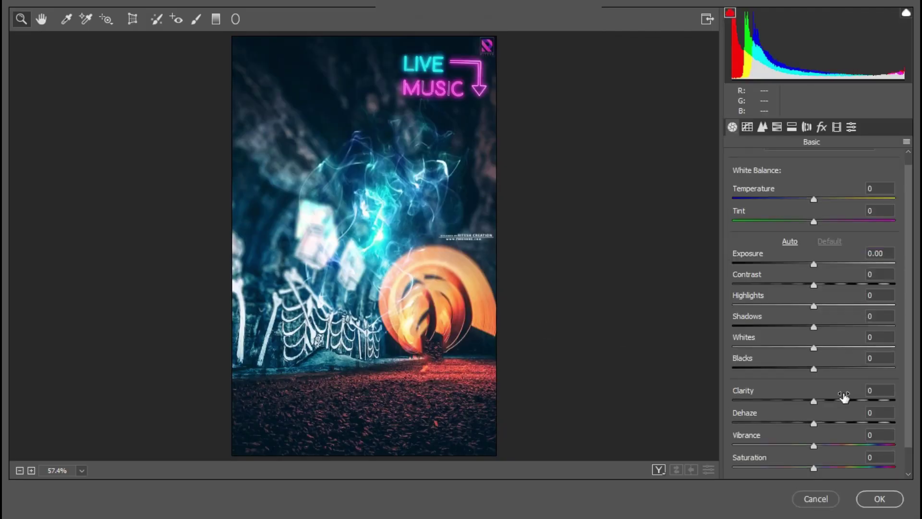
In Camera Raw set Dehaze +33, Contrast -24, Exposure +0.30, Saturation +21; return to IMG_9950.
left_click_drag(762, 416, 779, 420)
scroll(772, 377, "up", 1)
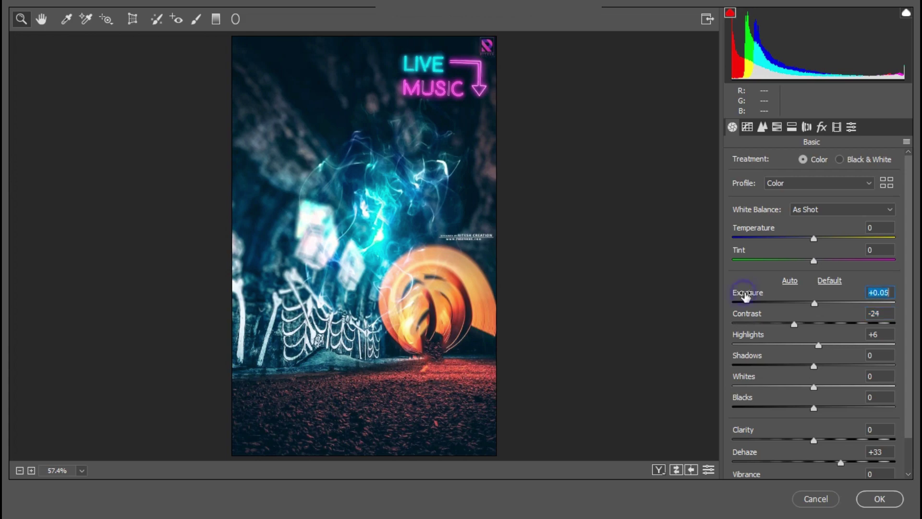
left_click_drag(745, 296, 798, 402)
scroll(798, 402, "down", 1)
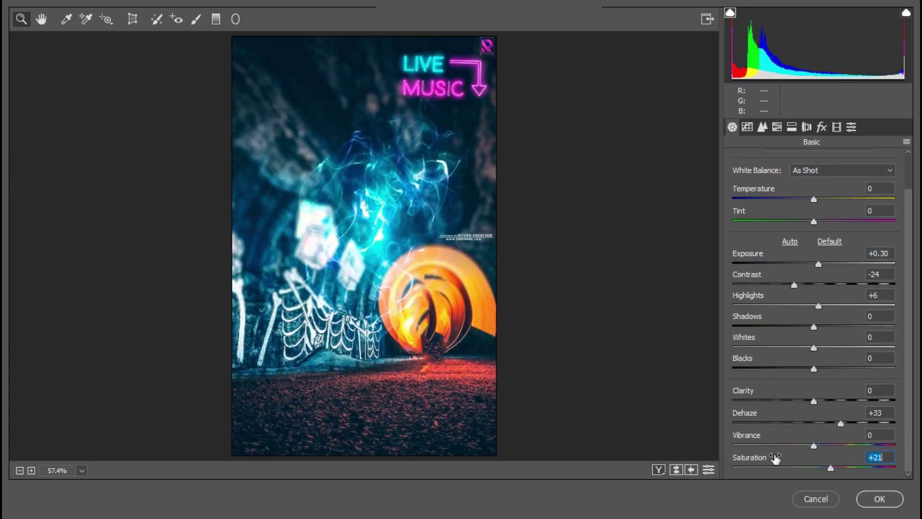
left_click(872, 492)
left_click(96, 51)
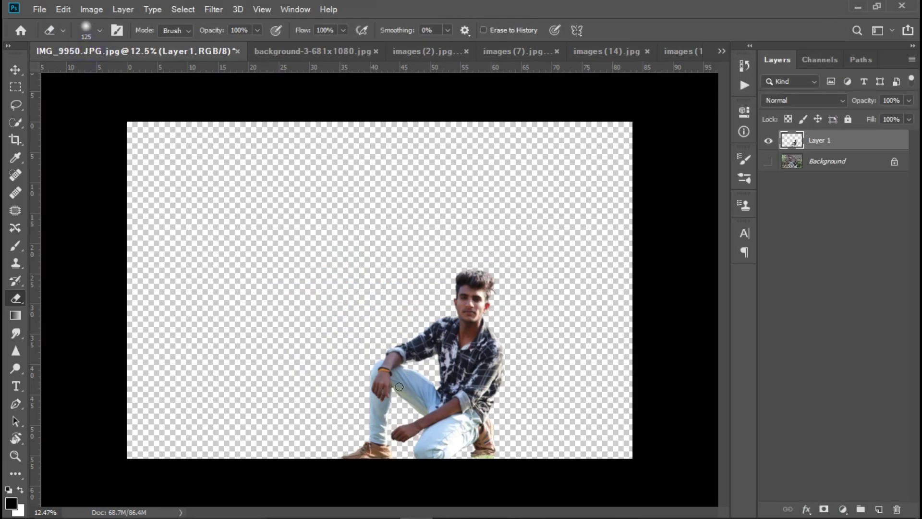
Drag Layer 1 into background-3 and erase the grass under the man's shoe.
left_click_drag(344, 144, 499, 275)
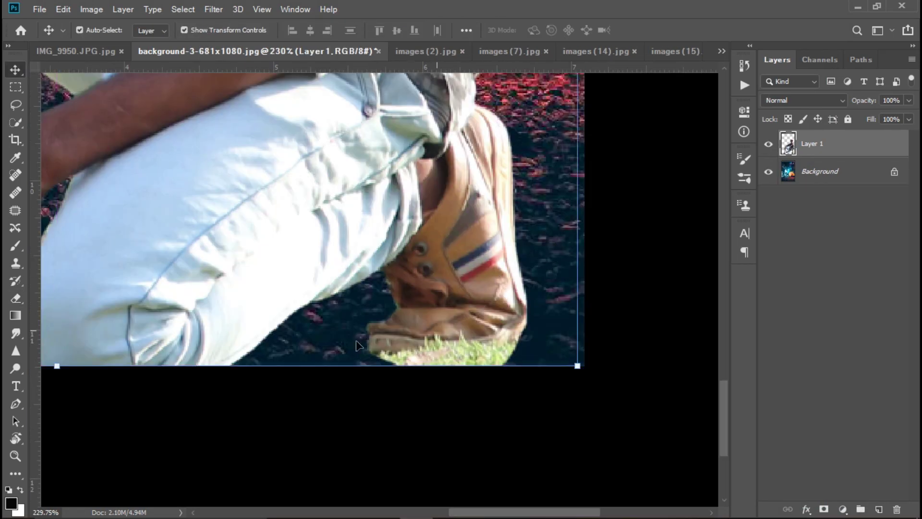
right_click(16, 298)
left_click(86, 296)
mouse_move(422, 426)
left_mouse_down()
mouse_move(523, 406)
mouse_move(436, 433)
left_mouse_up()
left_click(13, 245)
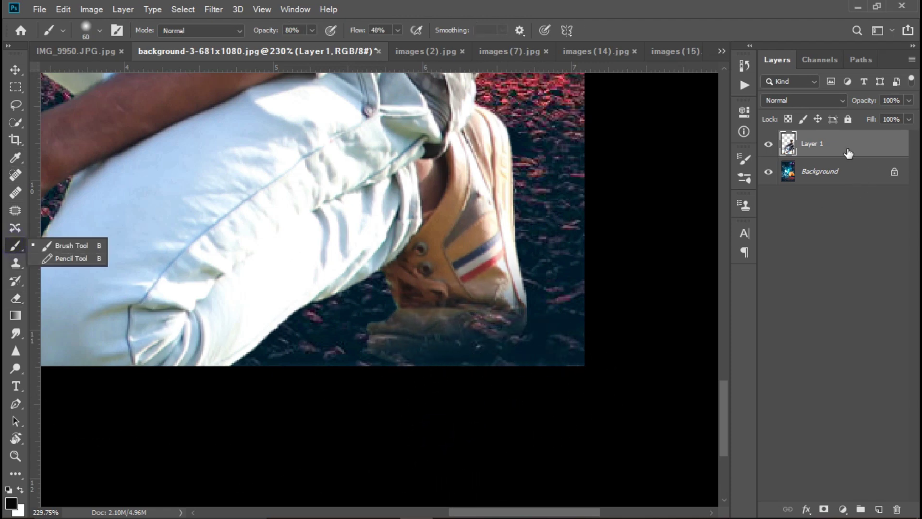
Add Layer 2 beneath the man and paint a black shadow beside his shoe.
left_click(875, 510)
left_click_drag(826, 144, 843, 183)
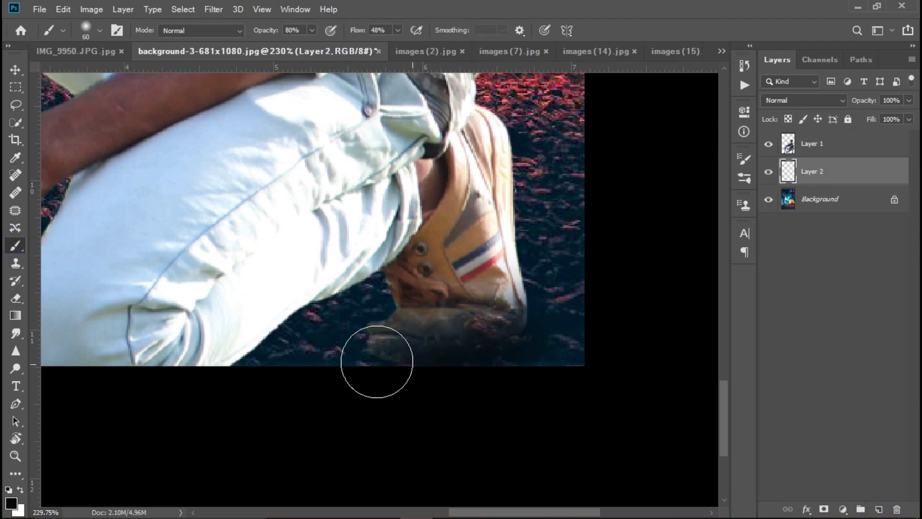
left_click_drag(545, 300, 538, 310)
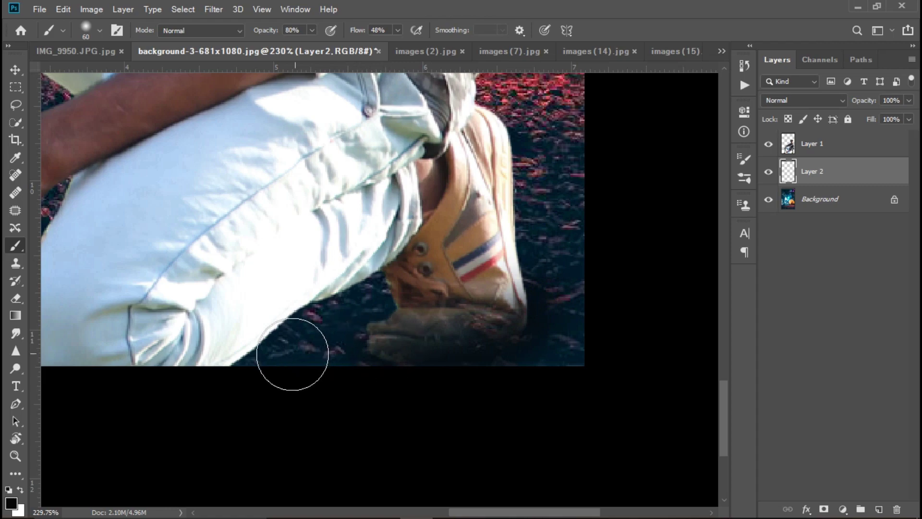
scroll(514, 339, "down", 3)
scroll(521, 366, "up", 3)
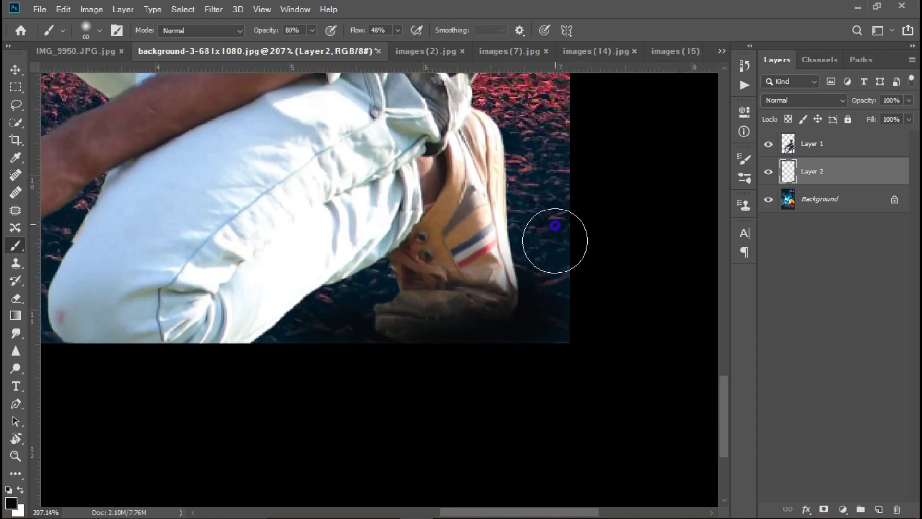
scroll(192, 365, "down", 5)
scroll(123, 401, "up", 2)
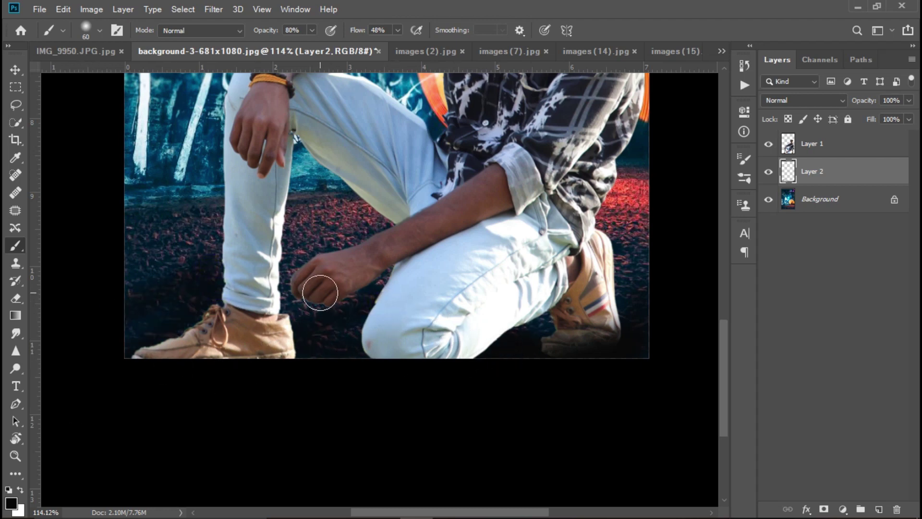
Move Layer 3 to the top and brush black along the knee and shoe.
key("ctrl+]")
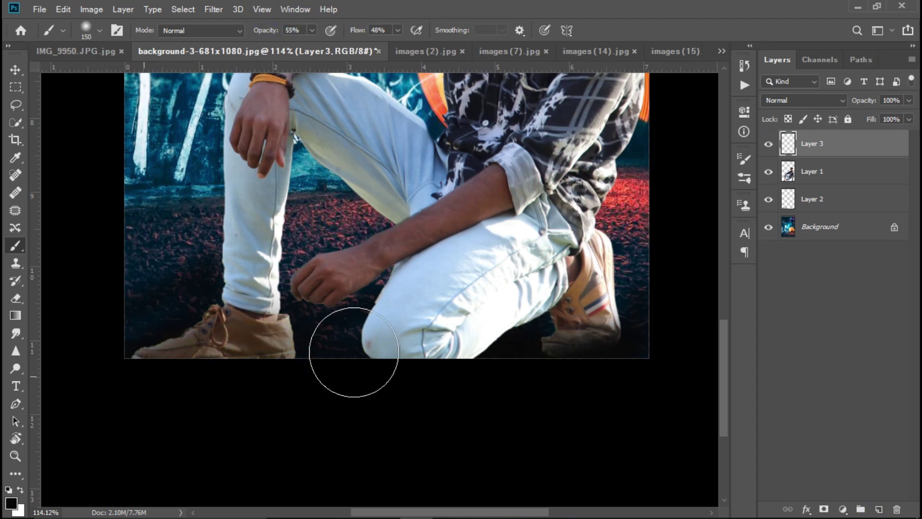
left_click_drag(305, 380, 575, 365)
left_click_drag(354, 367, 479, 360)
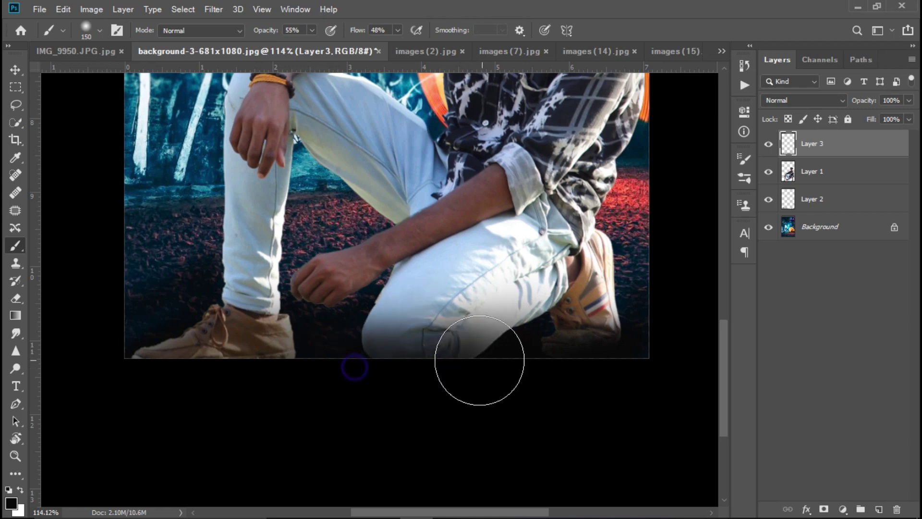
scroll(268, 327, "down", 5)
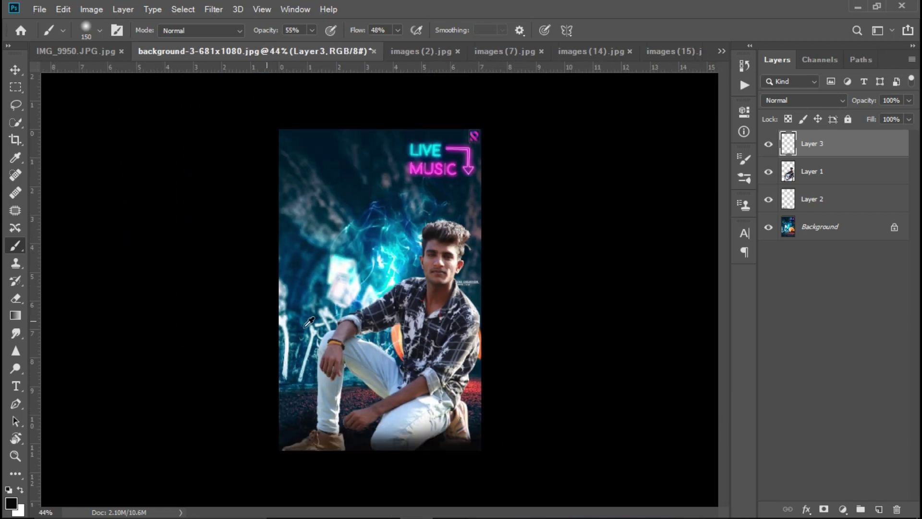
Set Layer 2's opacity to 45% and switch to the images (2).jpg smoke document.
left_click(843, 195)
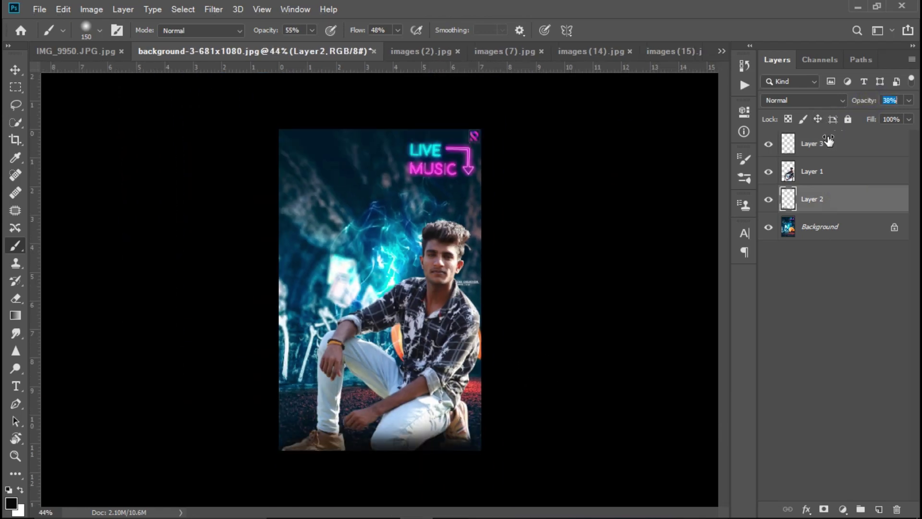
scroll(537, 326, "up", 1)
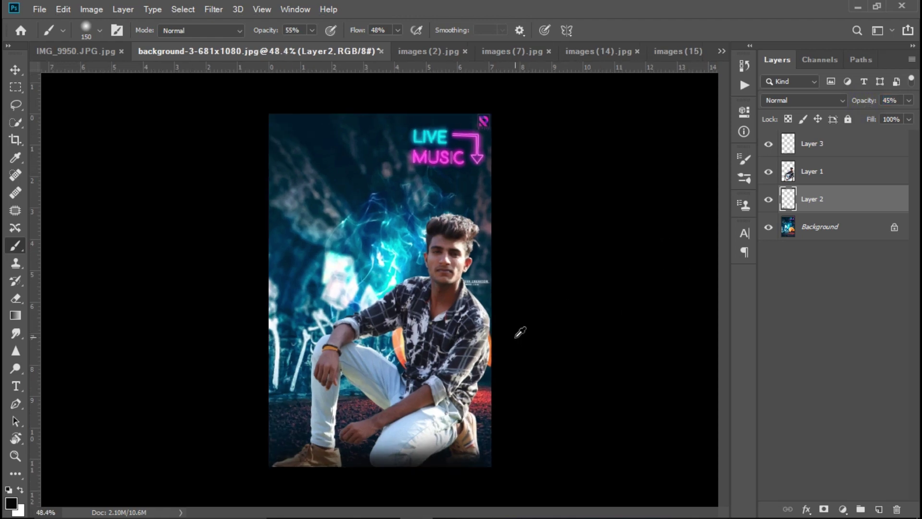
scroll(450, 299, "up", 2)
scroll(336, 269, "down", 2)
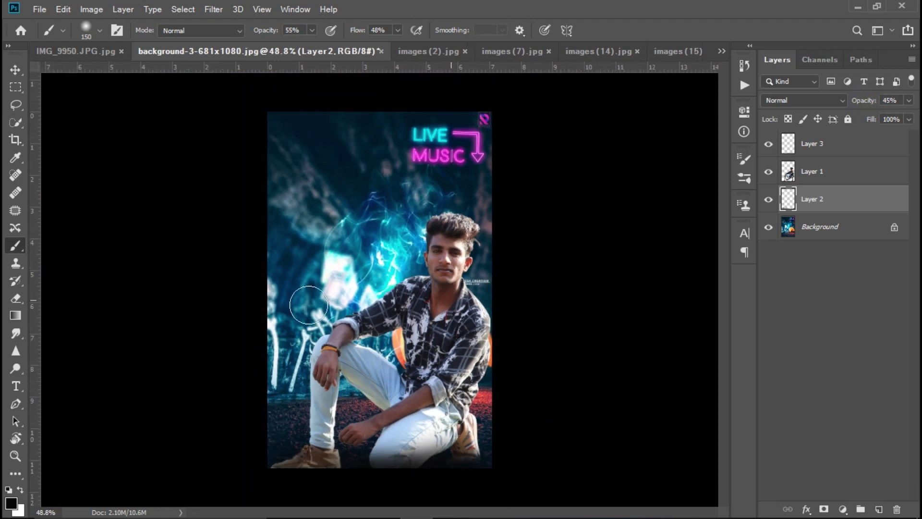
key("v")
left_click(838, 179)
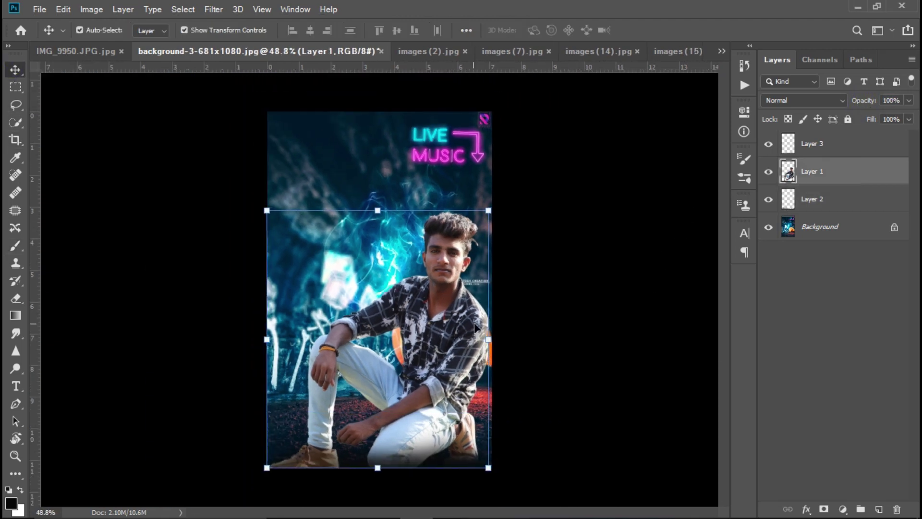
left_click(577, 295)
left_click(393, 52)
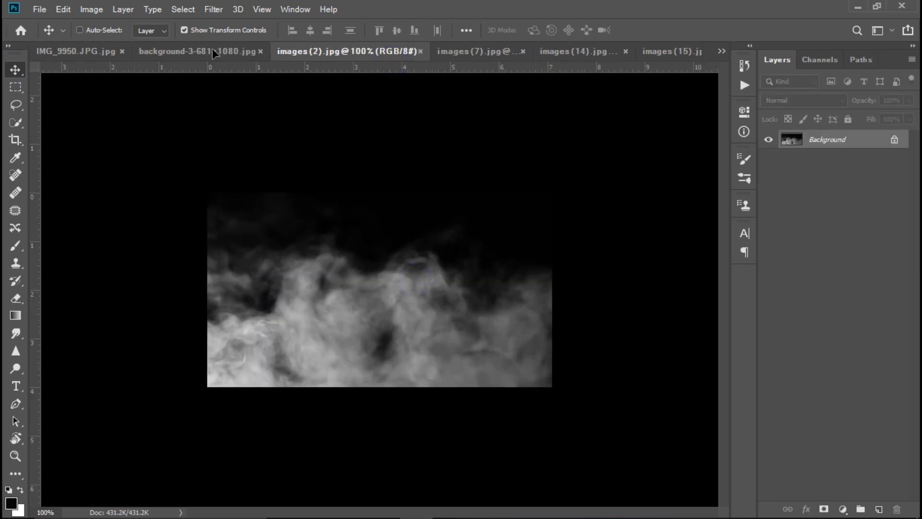
Move smoke Layer 4 below the man, scale it to 148% and shift it left.
left_click(214, 52)
left_click(767, 171)
left_click(843, 168)
left_click(769, 171)
left_click_drag(859, 168, 851, 243)
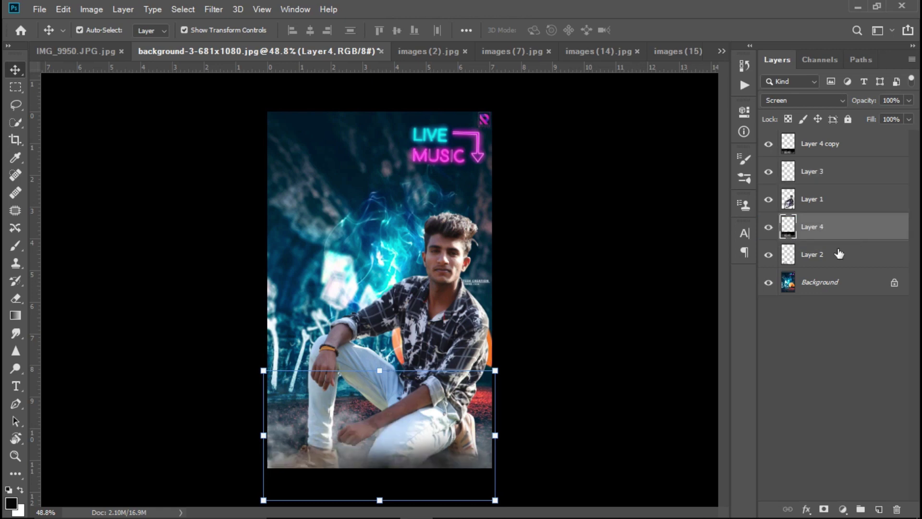
mouse_move(495, 370)
left_mouse_down()
mouse_move(534, 257)
mouse_move(327, 381)
left_mouse_up()
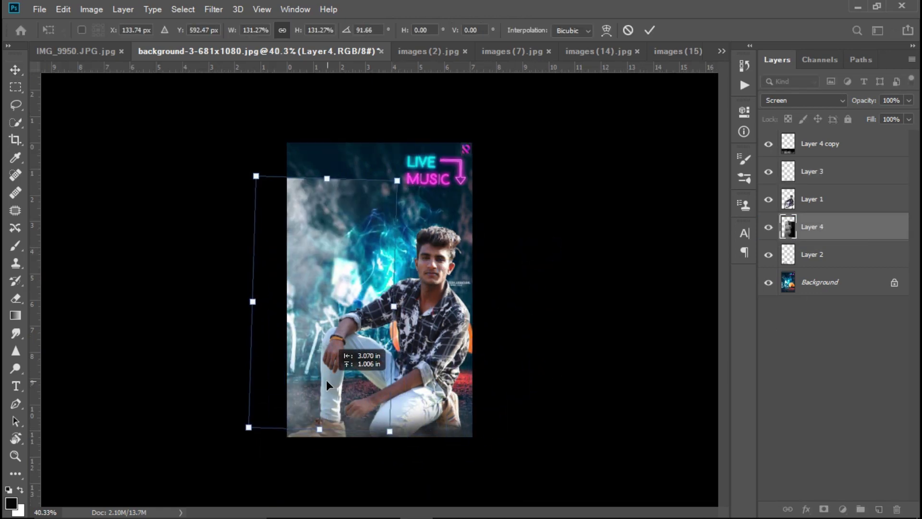
scroll(378, 288, "up", 1)
left_click_drag(403, 145, 421, 112)
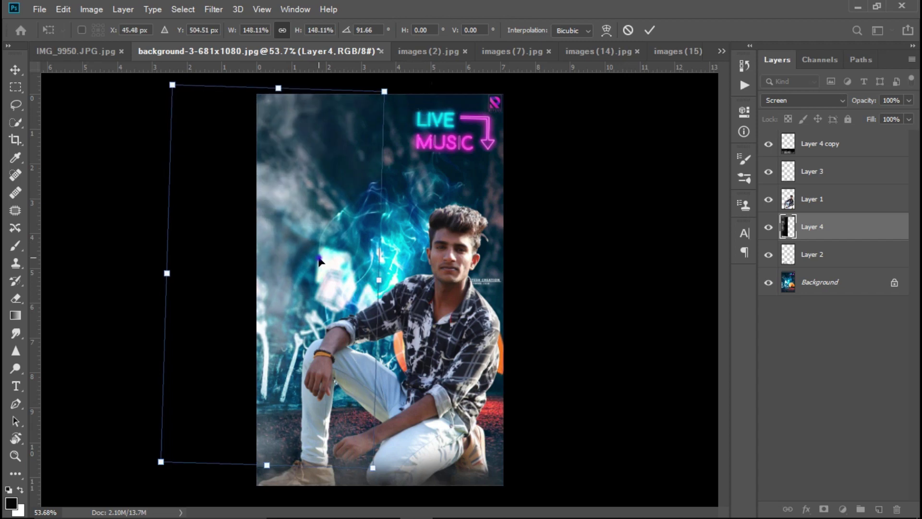
left_click_drag(318, 260, 307, 275)
key("Return")
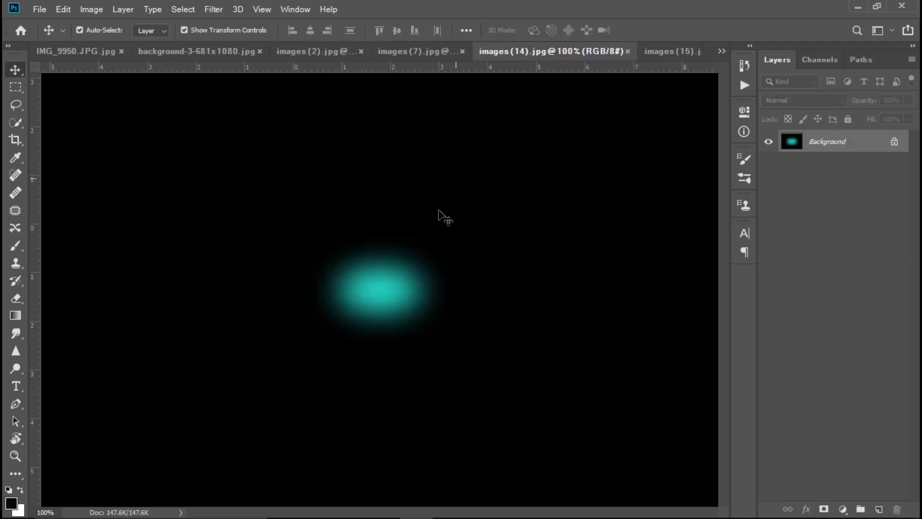
Bring the cyan glow into the poster as Layer 5 and resize it.
left_click_drag(214, 69, 307, 260)
key("ctrl+t")
mouse_move(251, 197)
left_mouse_down()
mouse_move(231, 171)
mouse_move(226, 128)
left_mouse_up()
key("Return")
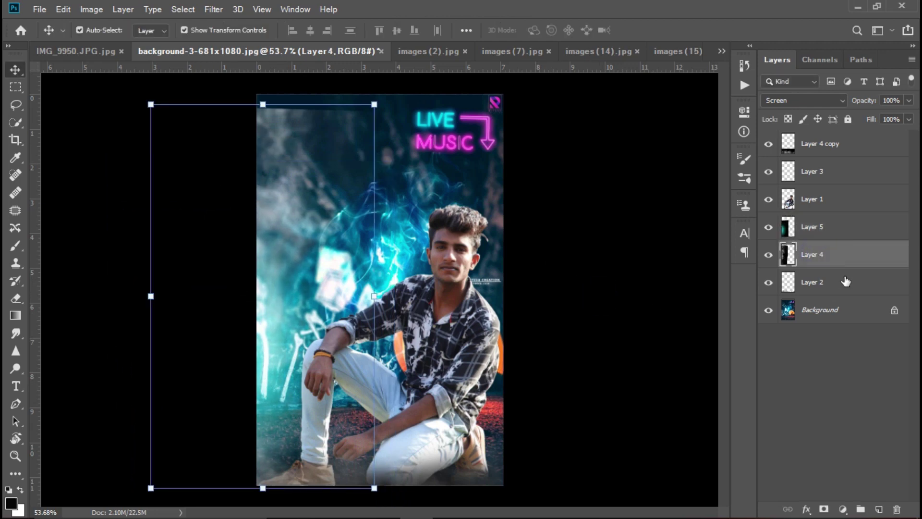
Duplicate Layer 5, lower the copy's opacity to 53% and offset its position.
key("ctrl+j")
left_click_drag(860, 107, 832, 120)
mouse_move(716, 238)
left_mouse_down()
mouse_move(528, 259)
mouse_move(502, 422)
left_mouse_up()
left_click(447, 51)
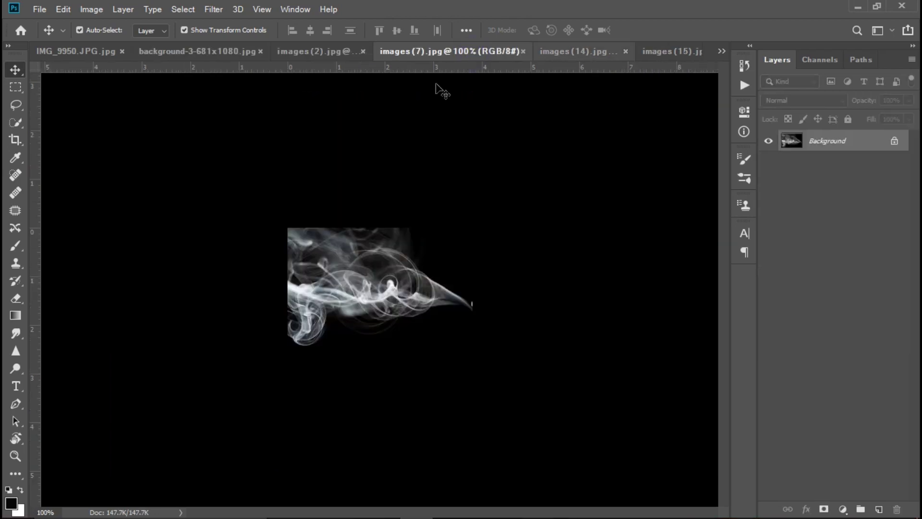
Place the smoke as Layer 6 over the legs, rotated, scaled to 174%, at 32% opacity.
left_click_drag(218, 66, 307, 250)
key("ctrl+t")
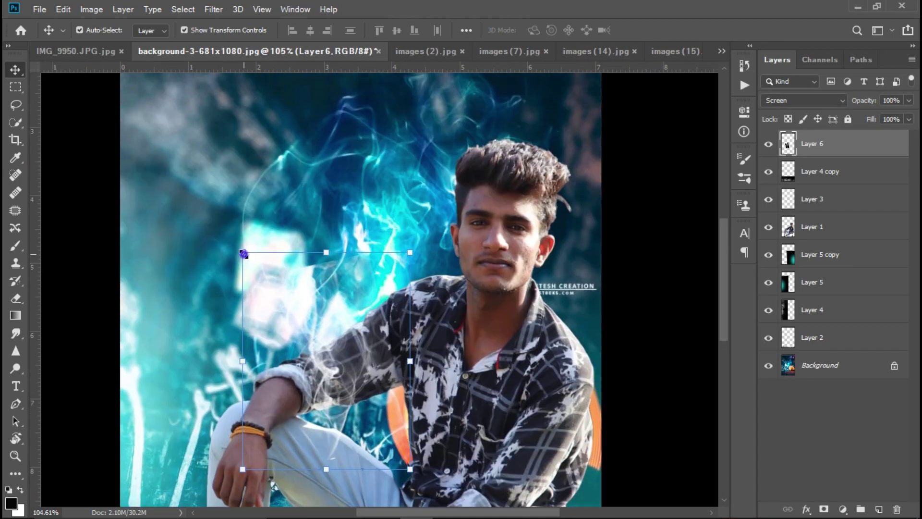
scroll(380, 281, "down", 3, "alt")
left_click_drag(322, 300, 241, 455)
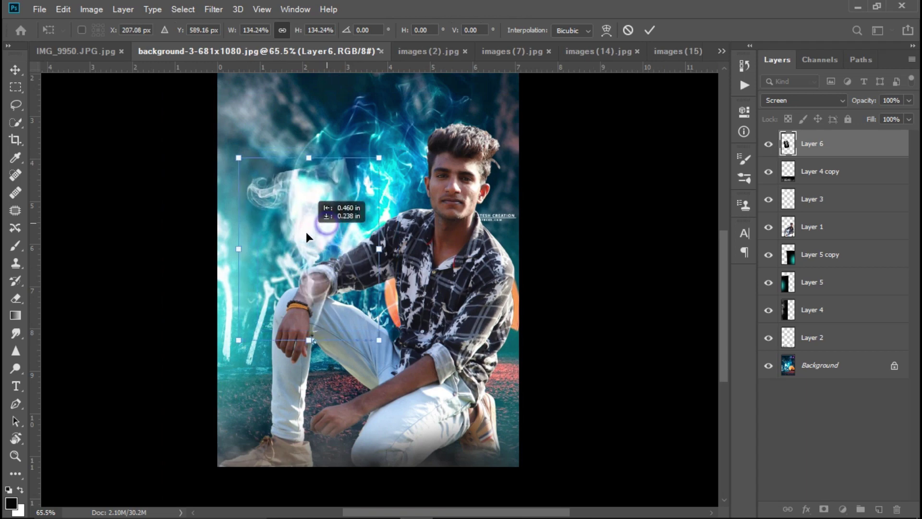
left_click_drag(323, 294, 116, 267)
left_click_drag(273, 384, 448, 408)
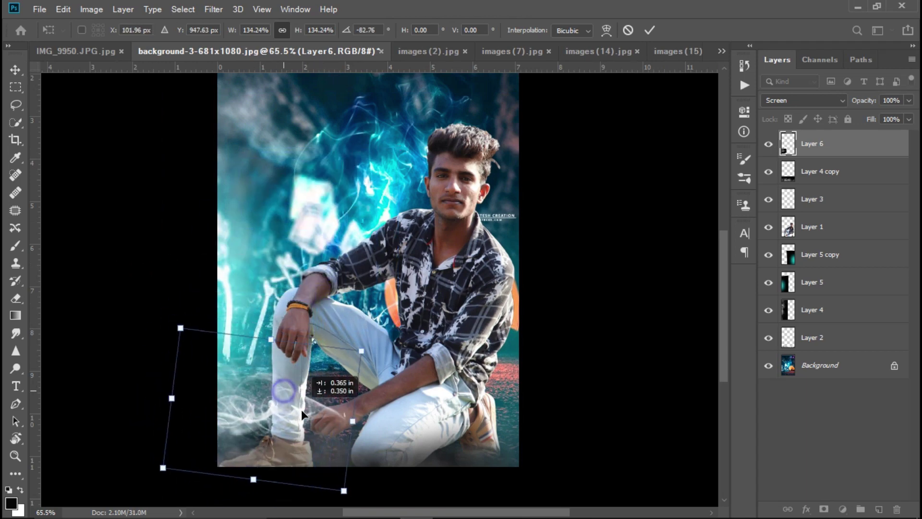
left_click_drag(547, 362, 168, 492)
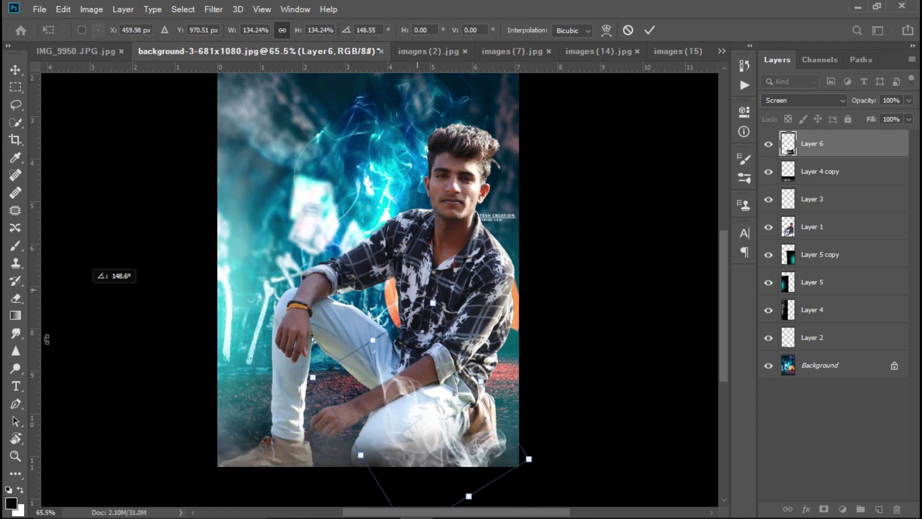
mouse_move(456, 200)
left_mouse_down()
mouse_move(409, 252)
mouse_move(508, 243)
left_mouse_up()
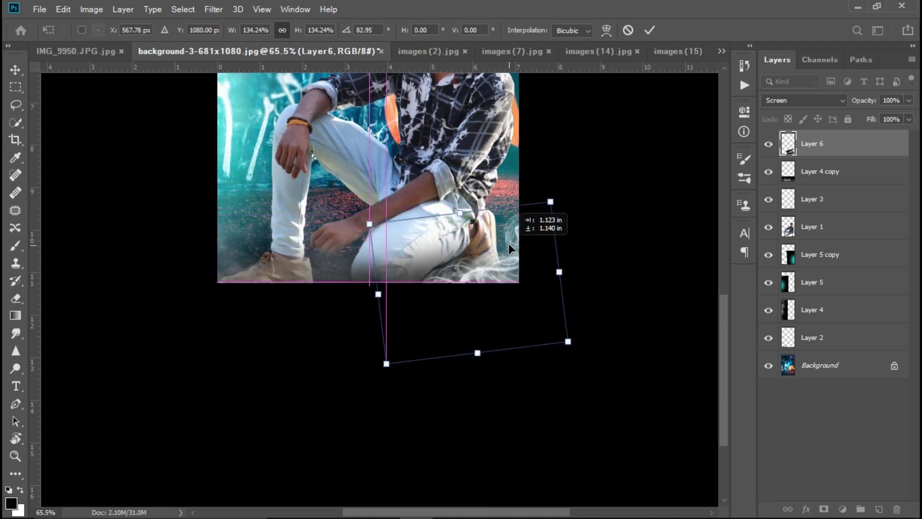
mouse_move(551, 189)
left_mouse_down()
mouse_move(570, 150)
mouse_move(555, 92)
left_mouse_up()
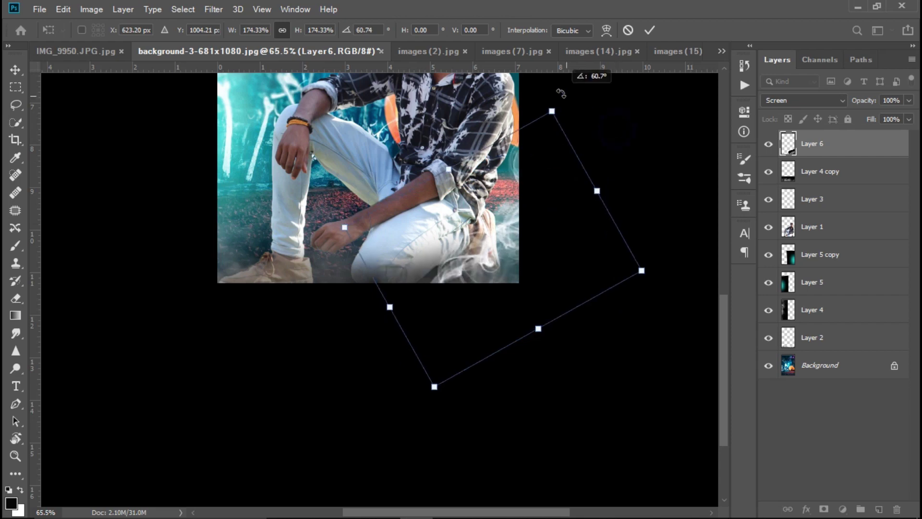
left_click_drag(541, 218, 531, 240)
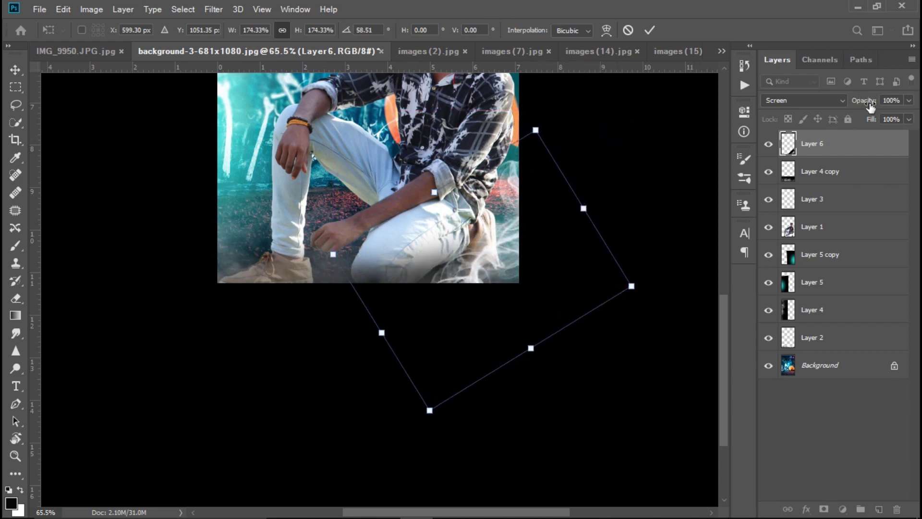
left_click_drag(867, 101, 817, 123)
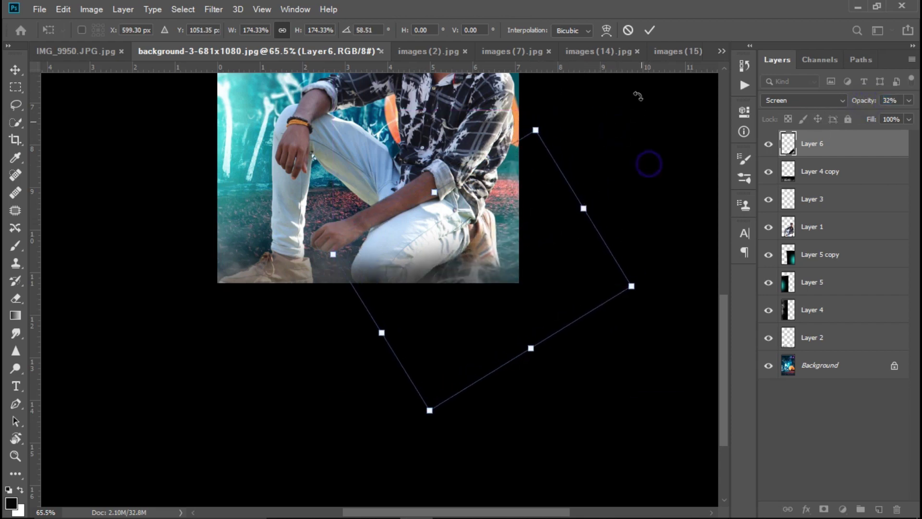
key("Return")
With the Brush tool active, select Layer 1 and add a new empty Layer 7.
key("ctrl+0")
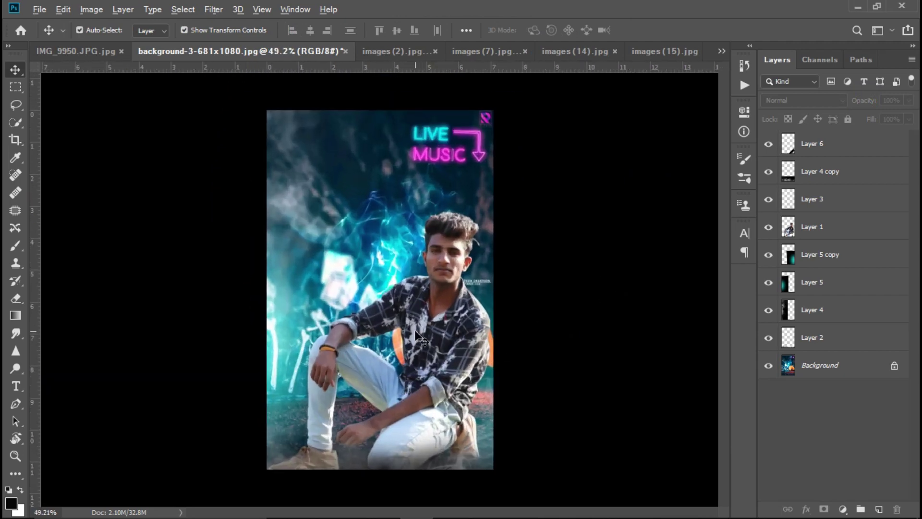
scroll(416, 333, "down", 1)
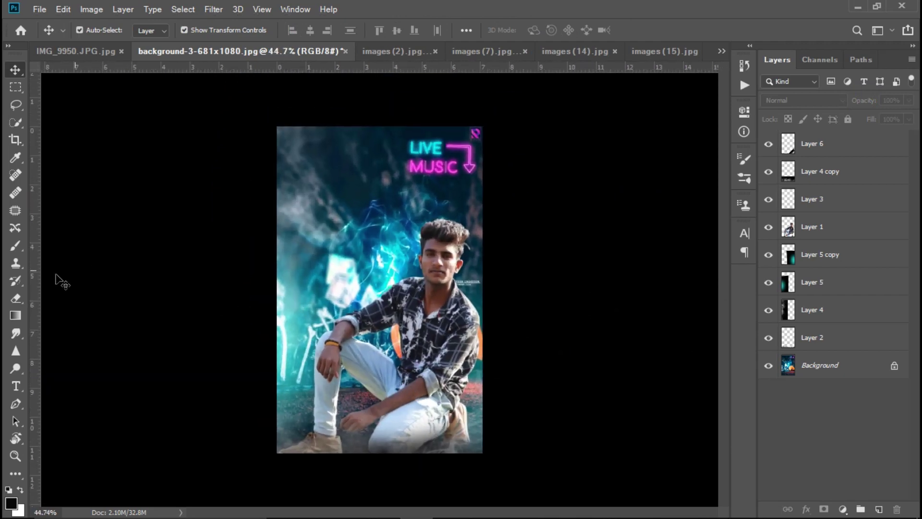
left_click(15, 246)
left_click(832, 230)
key("ctrl+shift+alt+n")
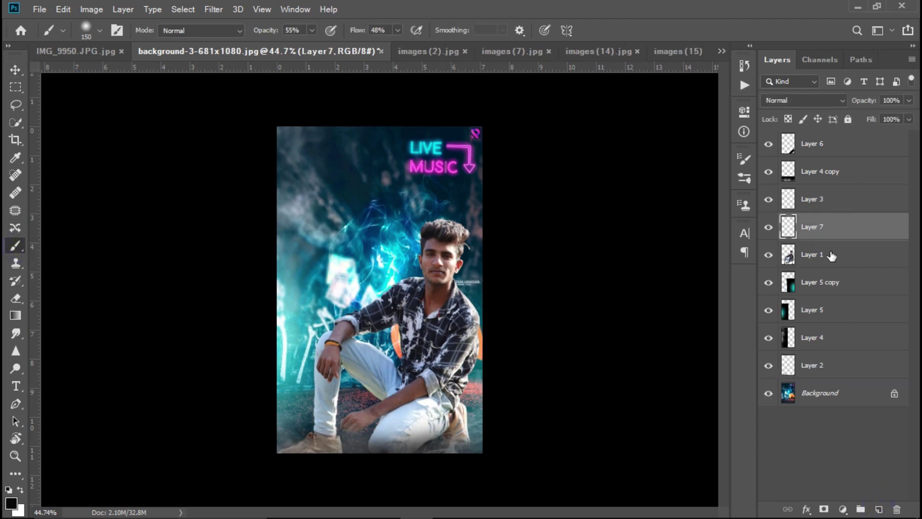
Add Layer 8 below Layer 1, then select Layer 7 with a smaller cyan brush.
key("ctrl+shift+alt+n")
left_click_drag(839, 253, 841, 293)
left_click(840, 226)
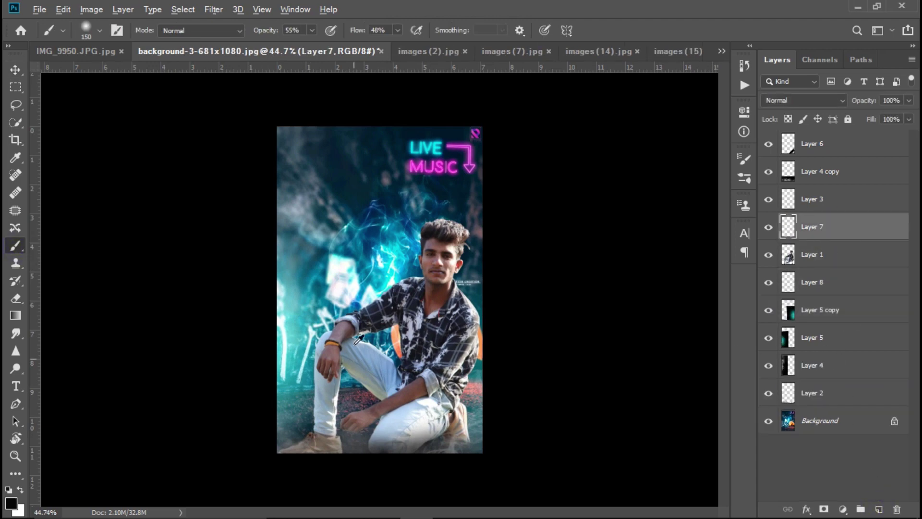
scroll(424, 201, "up", 16)
left_click(484, 123, "alt")
key("bracketleft")
scroll(474, 370, "down", 3)
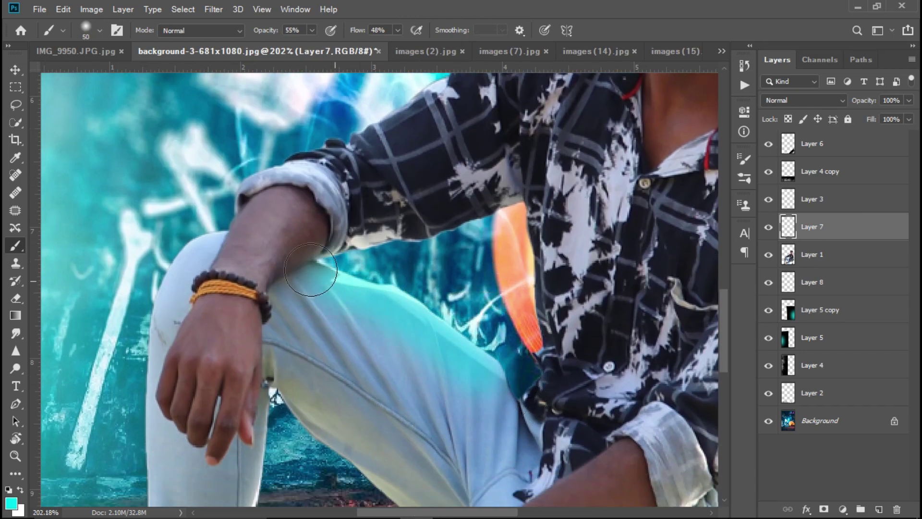
scroll(311, 269, "down", 1)
Paint soft cyan glow along the man's leg and shoulder on Layer 7.
mouse_move(201, 187)
left_mouse_down()
mouse_move(154, 304)
mouse_move(144, 432)
left_mouse_up()
scroll(144, 423, "down", 4)
left_click_drag(154, 288, 146, 436)
key("ctrl+0")
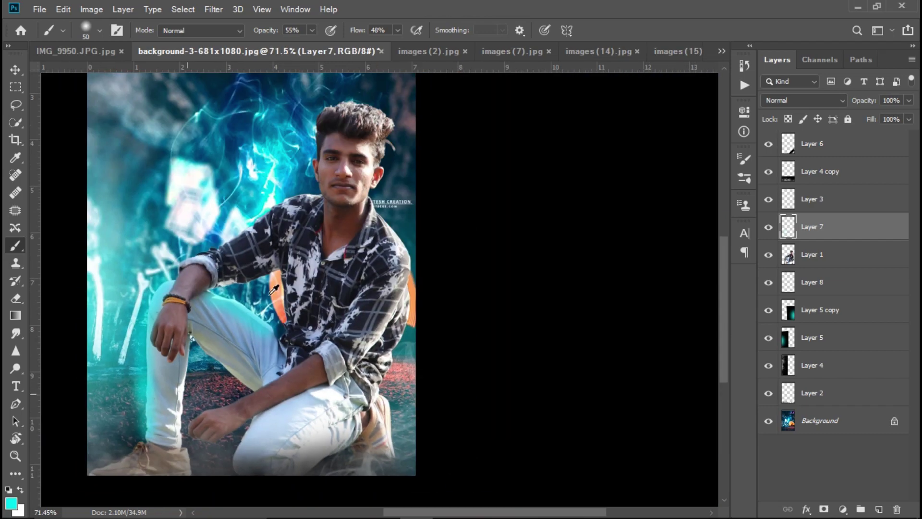
scroll(391, 196, "up", 5)
scroll(392, 279, "up", 3)
left_click_drag(388, 312, 96, 420)
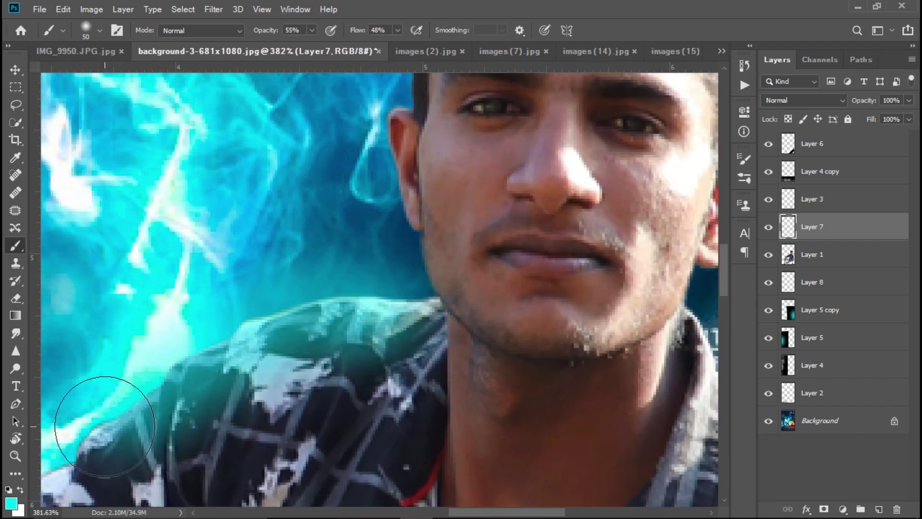
scroll(96, 422, "right", 3)
scroll(101, 425, "left", 6)
scroll(107, 424, "down", 4)
scroll(108, 429, "left", 2)
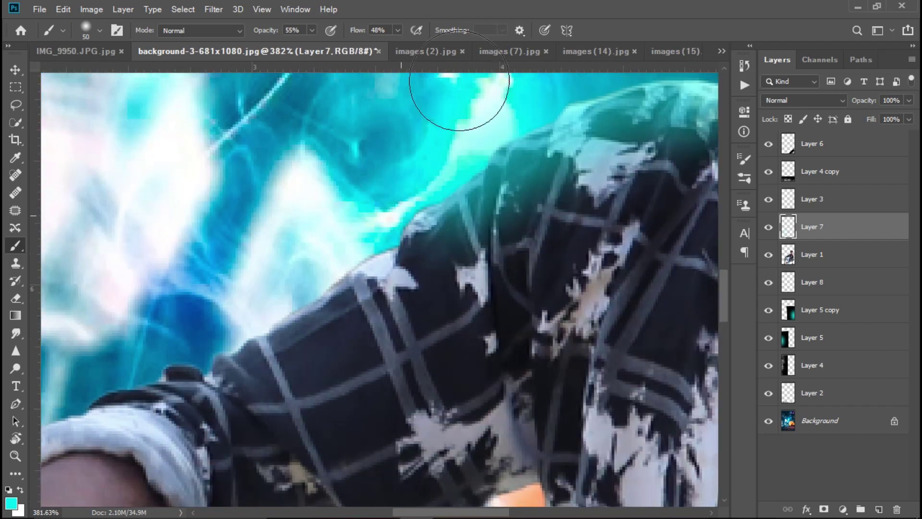
Paint cyan along the shoulder and arm, then sample a new colour from the image.
left_click_drag(401, 212, 144, 391)
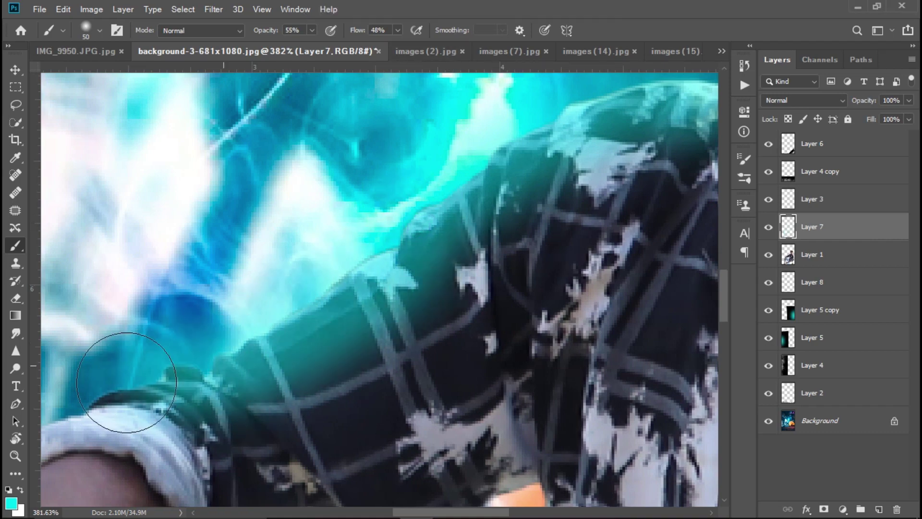
scroll(218, 395, "down", 3)
scroll(218, 394, "down", 3)
scroll(185, 309, "up", 2)
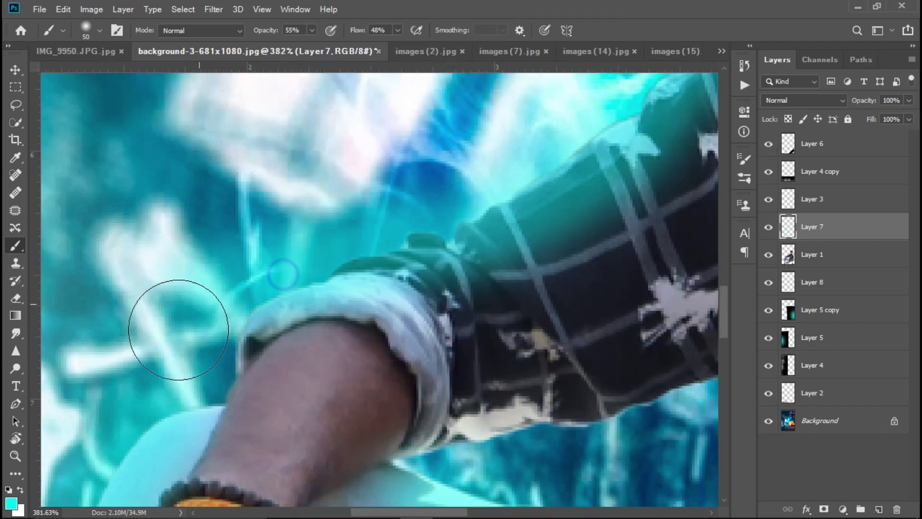
scroll(586, 339, "left", 3)
scroll(389, 288, "down", 4)
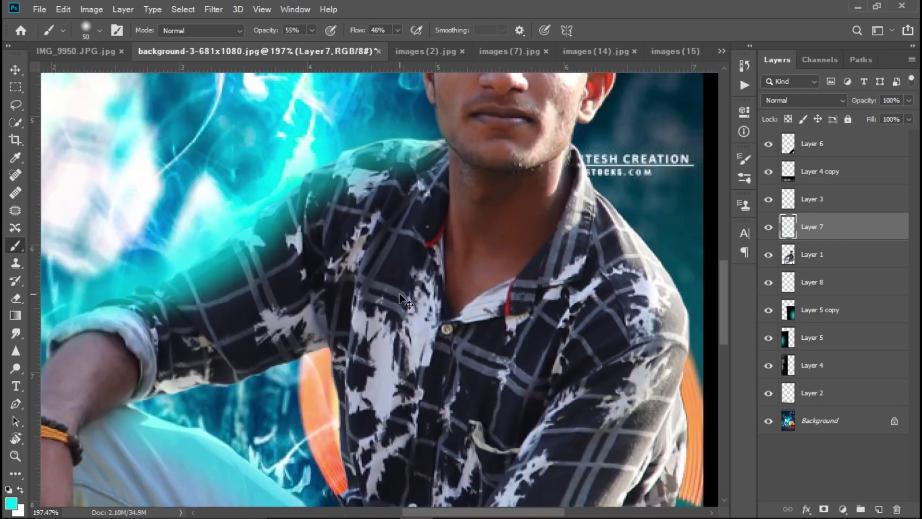
left_click(386, 251, "alt")
scroll(386, 251, "down", 2)
scroll(382, 248, "down", 2)
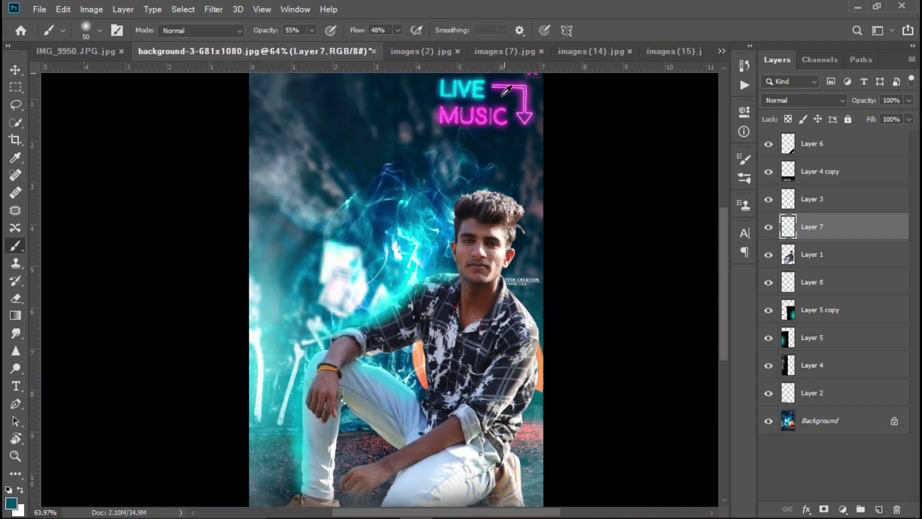
scroll(548, 331, "up", 3)
scroll(441, 291, "up", 3)
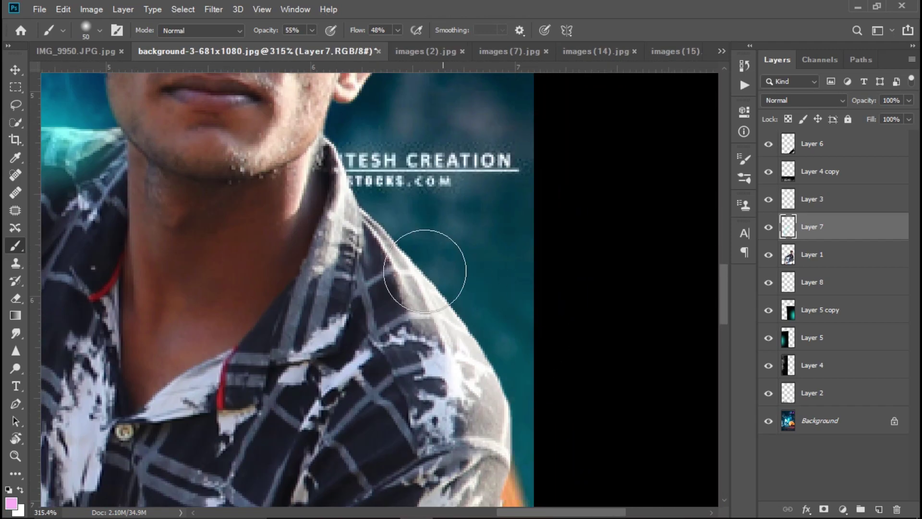
Paint a pink glow on the man's right shoulder and add empty Layer 9.
left_click_drag(432, 293, 484, 418)
scroll(494, 288, "down", 4)
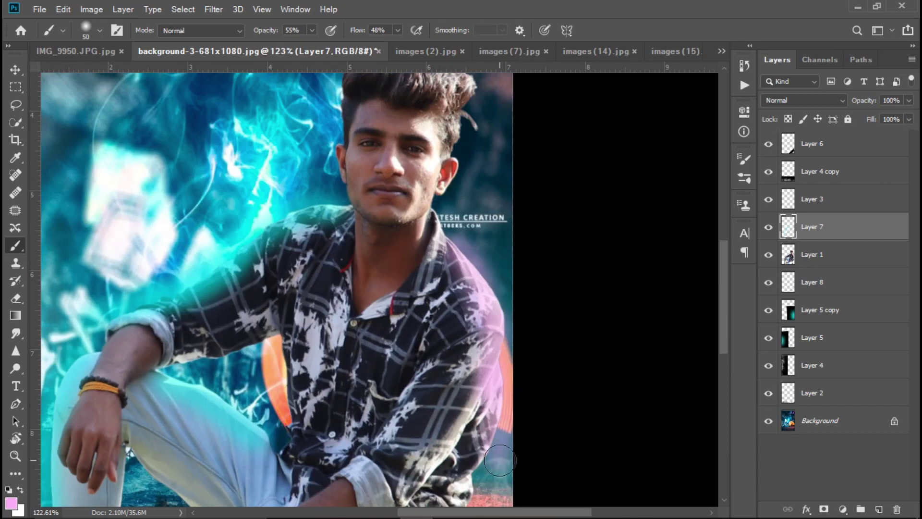
scroll(475, 273, "up", 4)
scroll(475, 274, "up", 3)
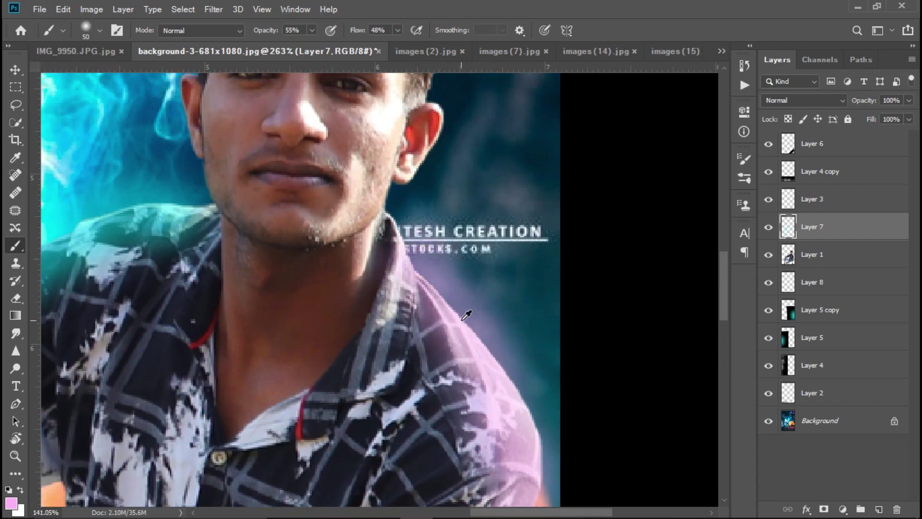
scroll(466, 315, "down", 4)
scroll(210, 319, "up", 4)
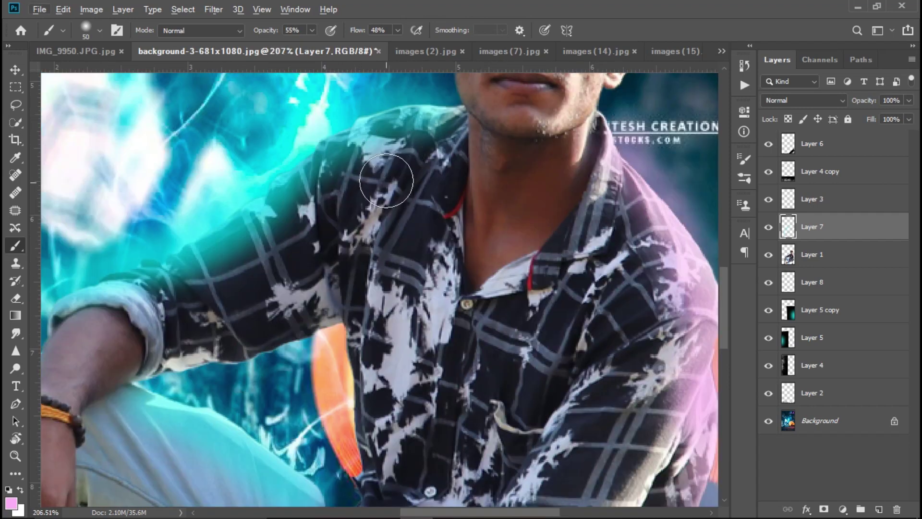
left_click(879, 510)
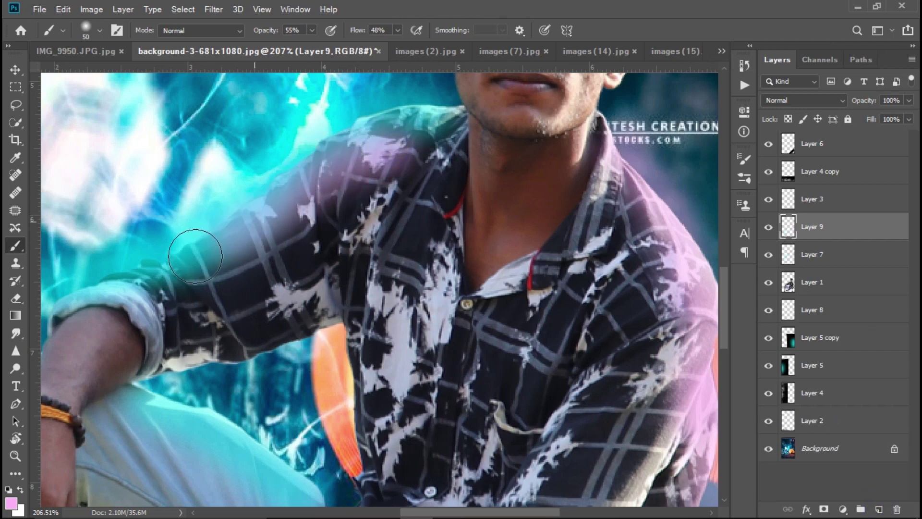
Back on Layer 7, paint pink and teal over the hair and add Layer 10.
scroll(81, 303, "down", 4)
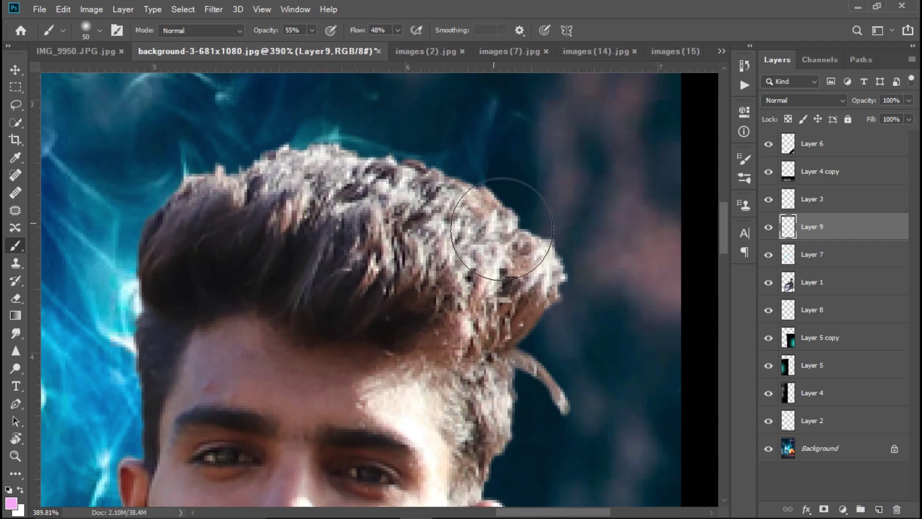
left_click(834, 257)
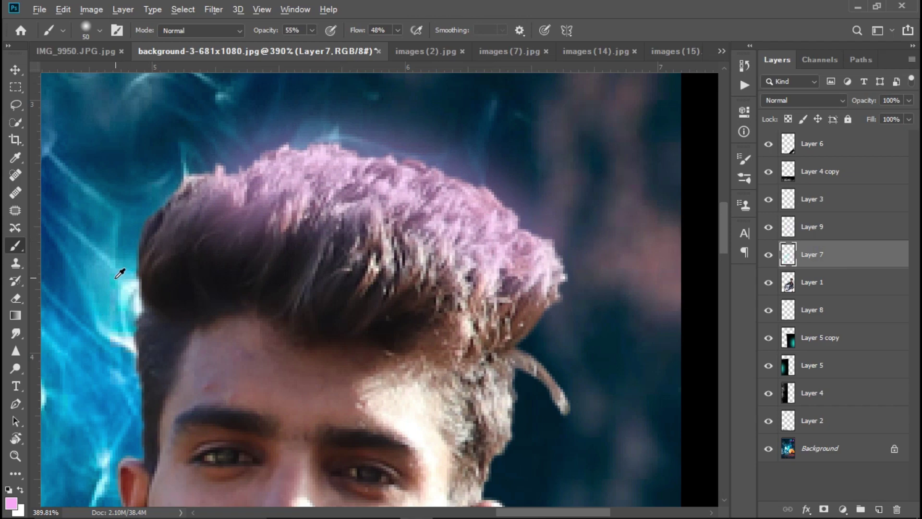
mouse_move(117, 277)
left_mouse_down()
mouse_move(489, 263)
mouse_move(171, 247)
mouse_move(530, 237)
left_mouse_up()
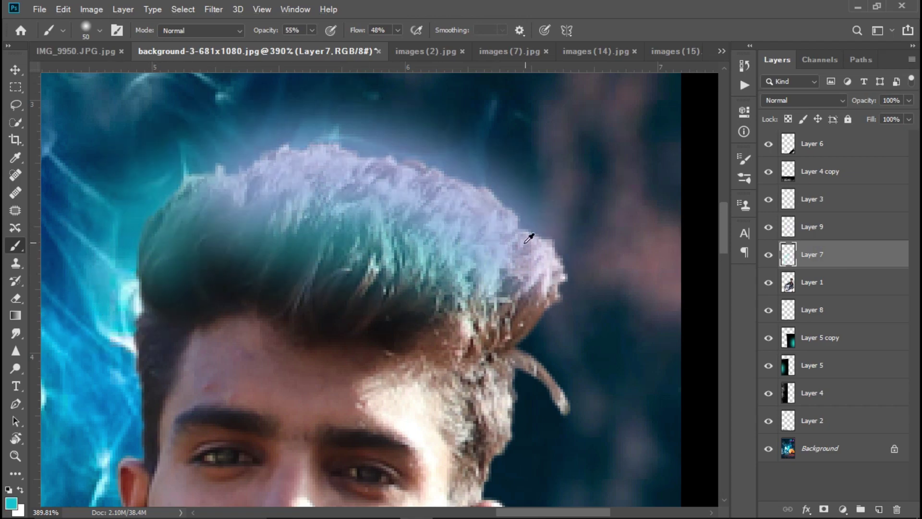
scroll(526, 240, "down", 3)
scroll(305, 297, "down", 3)
scroll(336, 216, "up", 3)
scroll(336, 216, "up", 2)
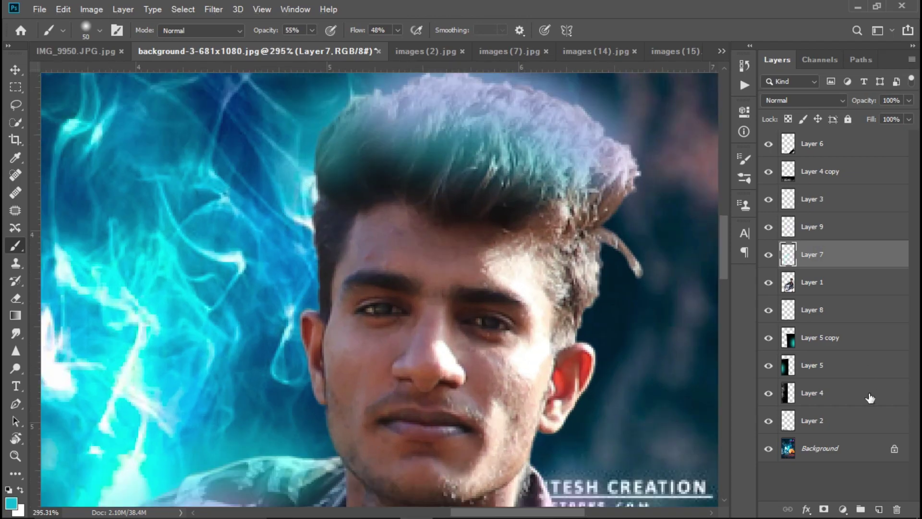
left_click(878, 509)
scroll(354, 182, "down", 3)
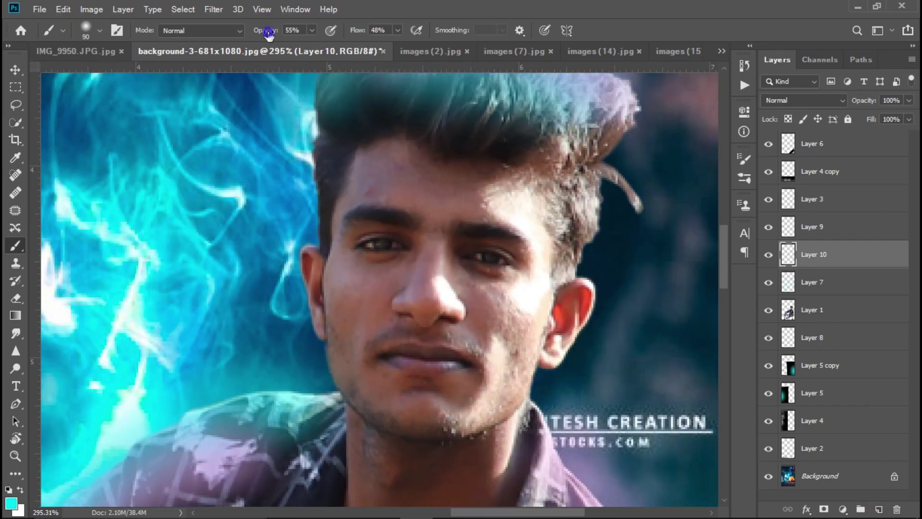
Set the brush to 18 and paint soft cyan along the face and forehead edge.
type("18")
left_click_drag(288, 225, 267, 390)
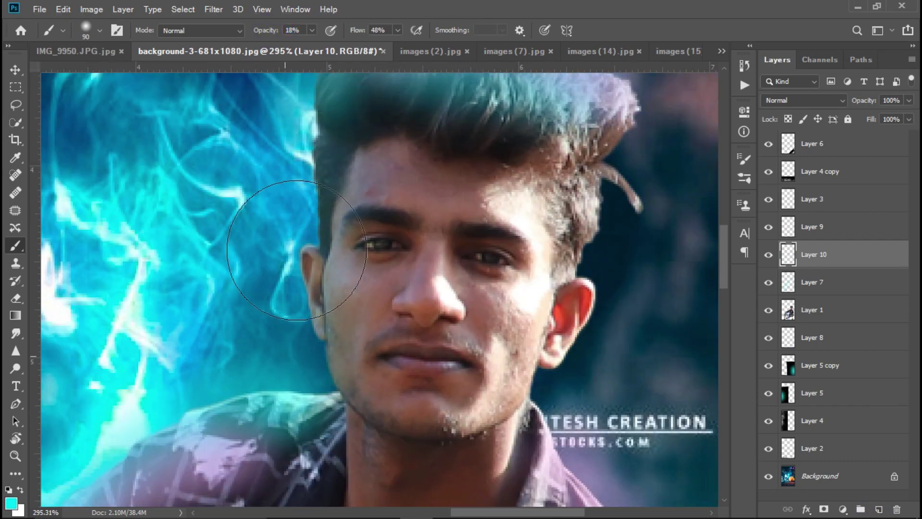
left_click_drag(309, 144, 309, 185)
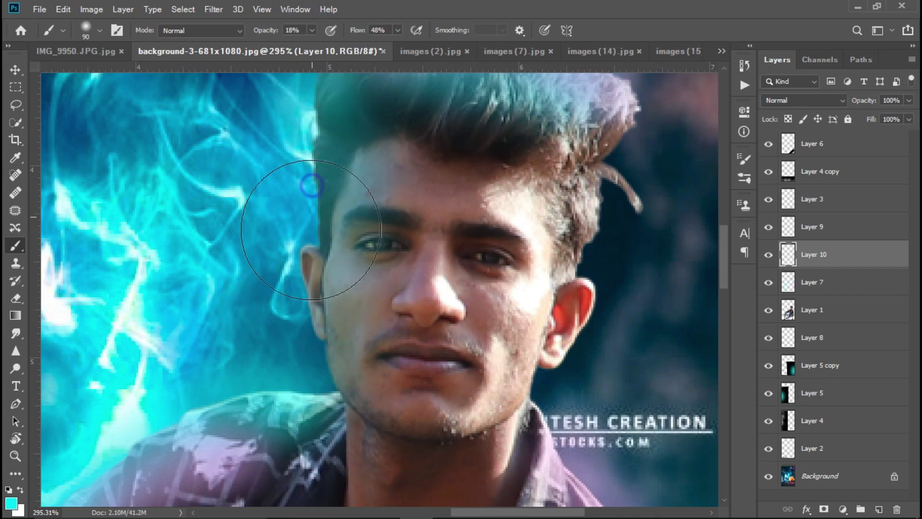
scroll(306, 337, "down", 3)
scroll(278, 360, "up", 3)
scroll(308, 348, "down", 2)
scroll(308, 348, "up", 3)
Shrink the brush and strengthen the cyan tint along the neck's edge.
key("bracketleft")
key("bracketleft")
key("bracketleft")
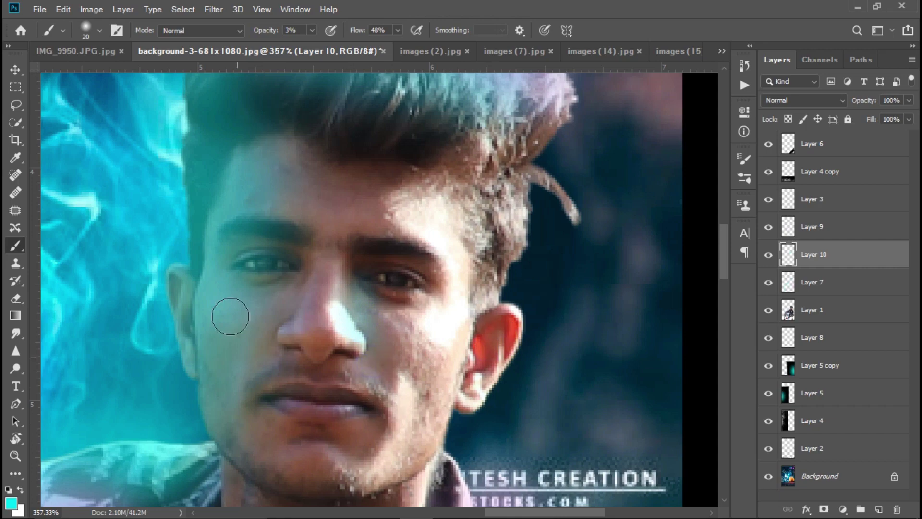
scroll(373, 323, "down", 5)
scroll(392, 382, "up", 3)
scroll(333, 271, "up", 2)
left_click_drag(322, 367, 329, 364)
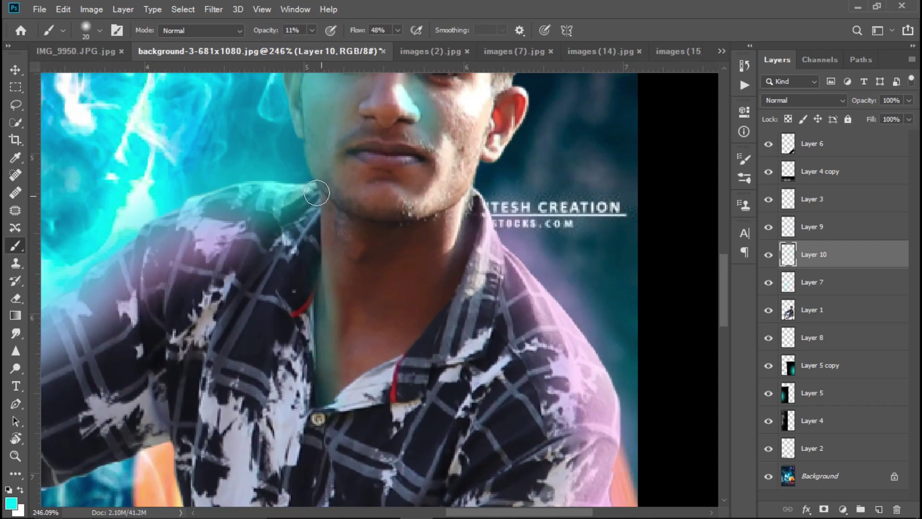
scroll(371, 332, "down", 4)
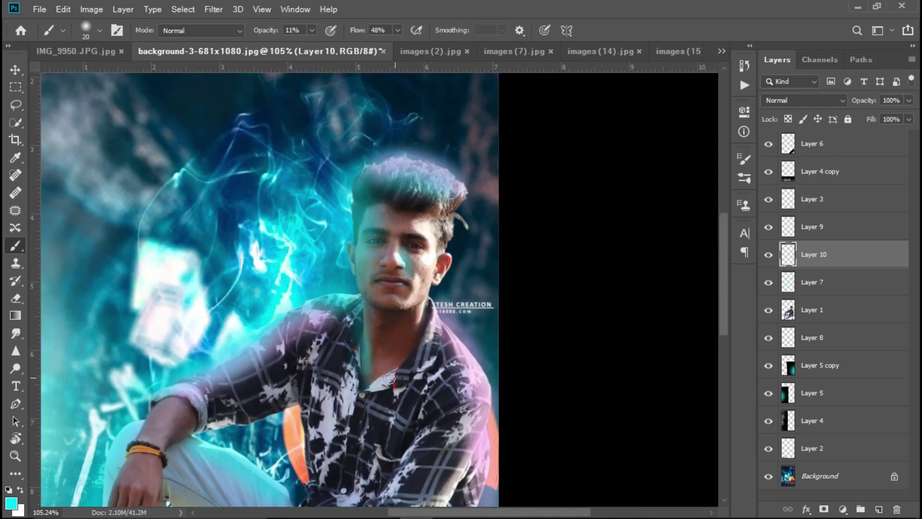
scroll(336, 288, "up", 4)
scroll(302, 244, "up", 1)
scroll(316, 308, "down", 2)
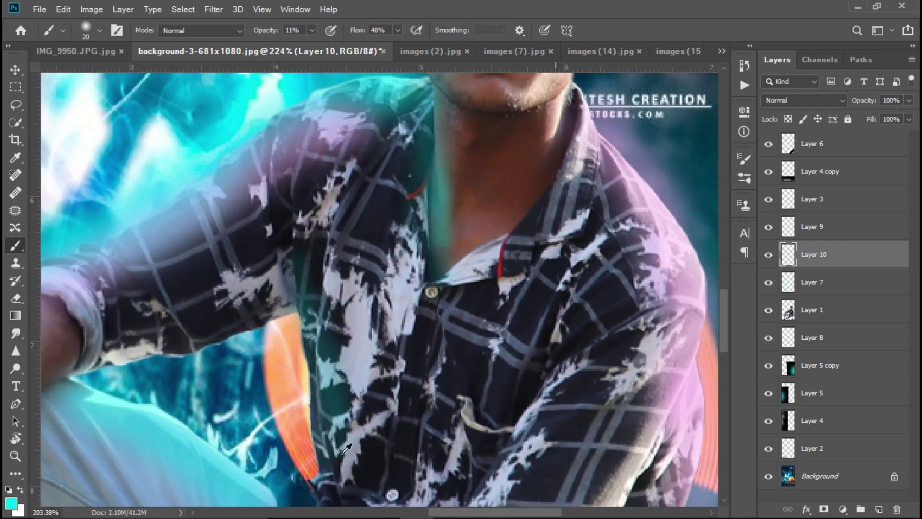
Tint the forearm and hand with faint cyan.
scroll(288, 337, "down", 2)
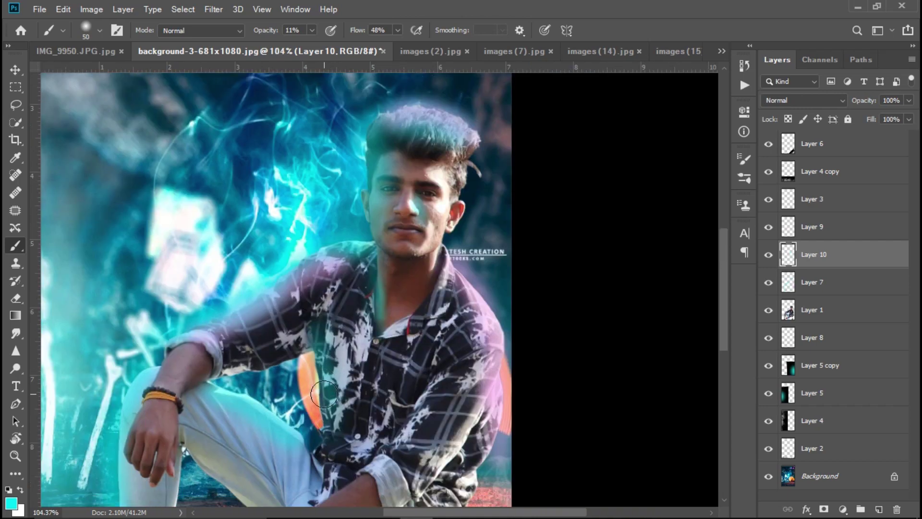
scroll(116, 406, "up", 2)
scroll(235, 189, "up", 3)
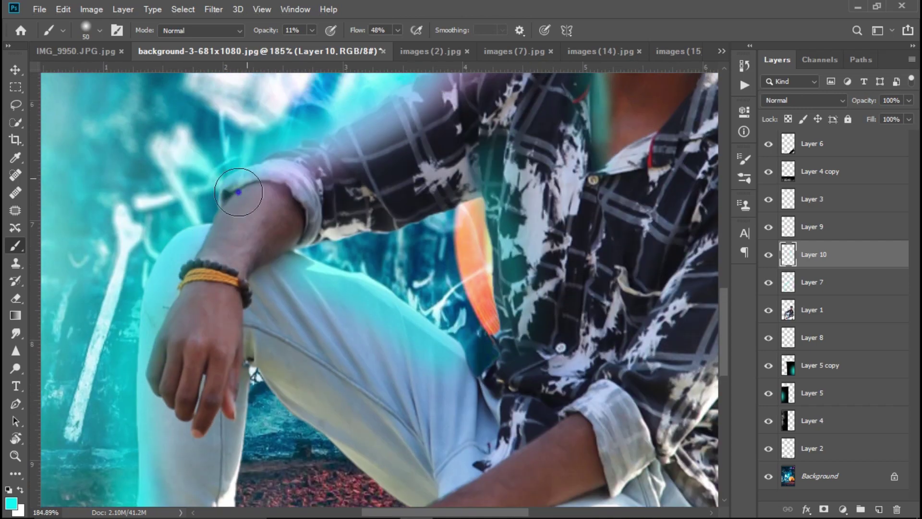
scroll(239, 192, "down", 2)
scroll(481, 231, "up", 2)
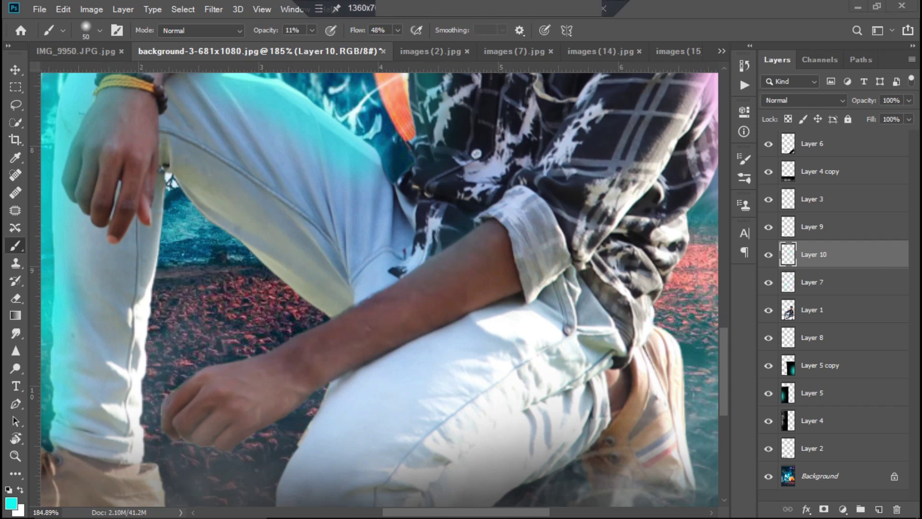
mouse_move(348, 301)
left_mouse_down()
mouse_move(195, 387)
mouse_move(225, 376)
left_mouse_up()
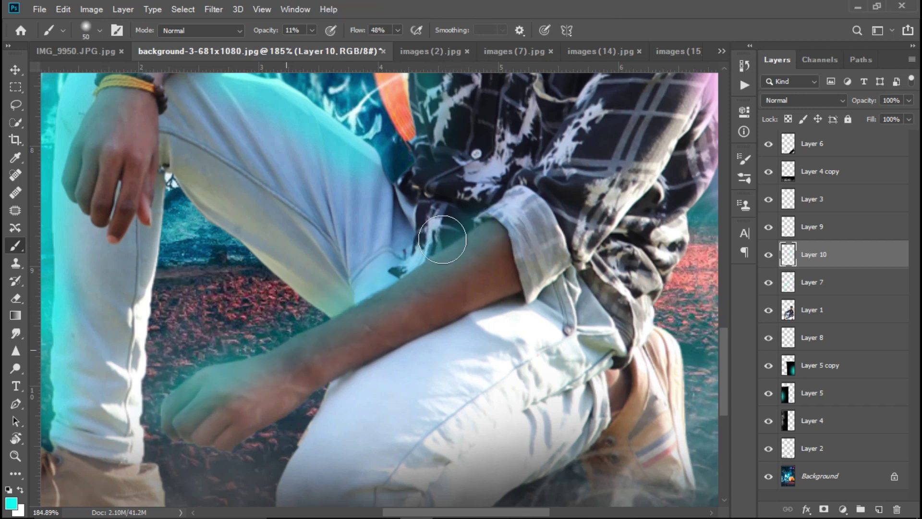
scroll(489, 219, "down", 5)
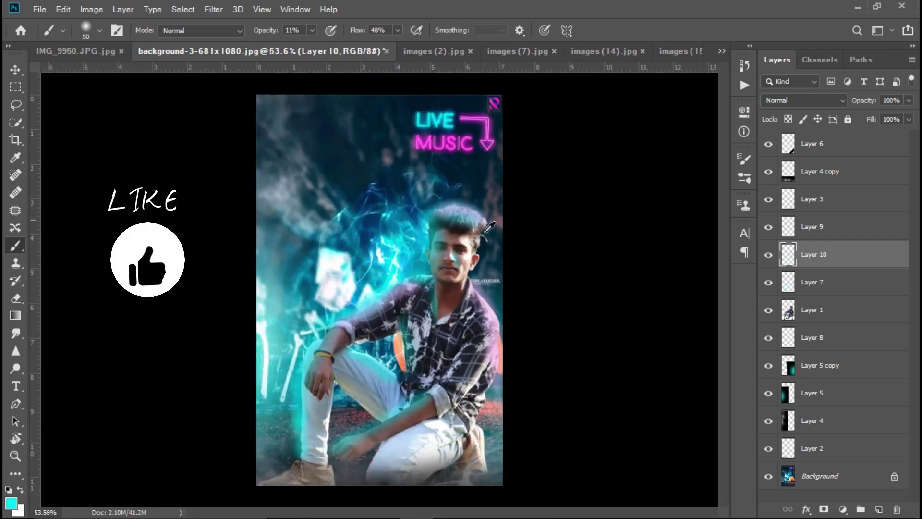
Lower Layer 10's opacity, step up the stack and set Layer 3 to 90%.
left_click_drag(863, 99, 845, 116)
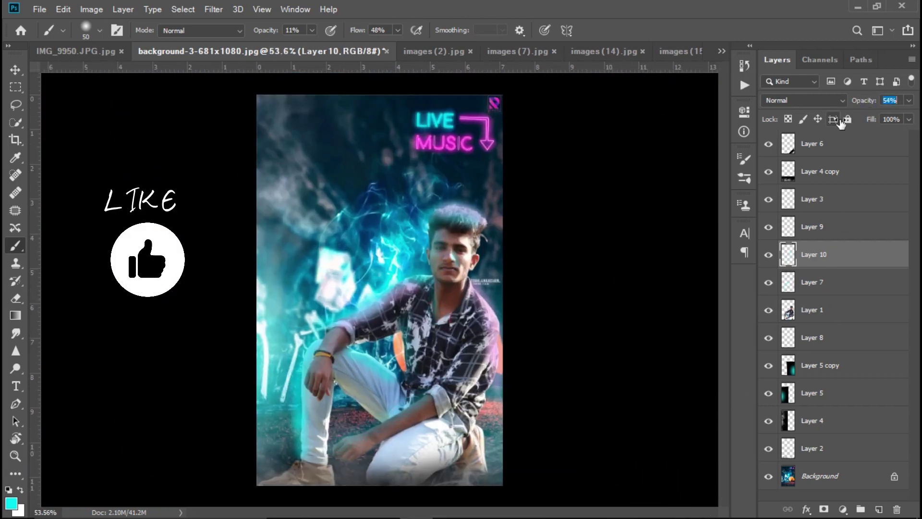
key("alt+bracketright")
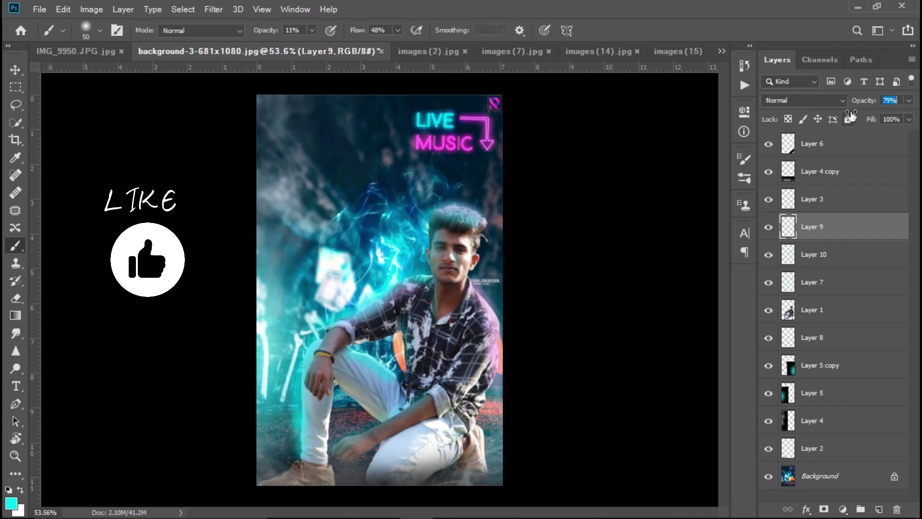
key("alt+bracketright")
left_click_drag(851, 115, 845, 114)
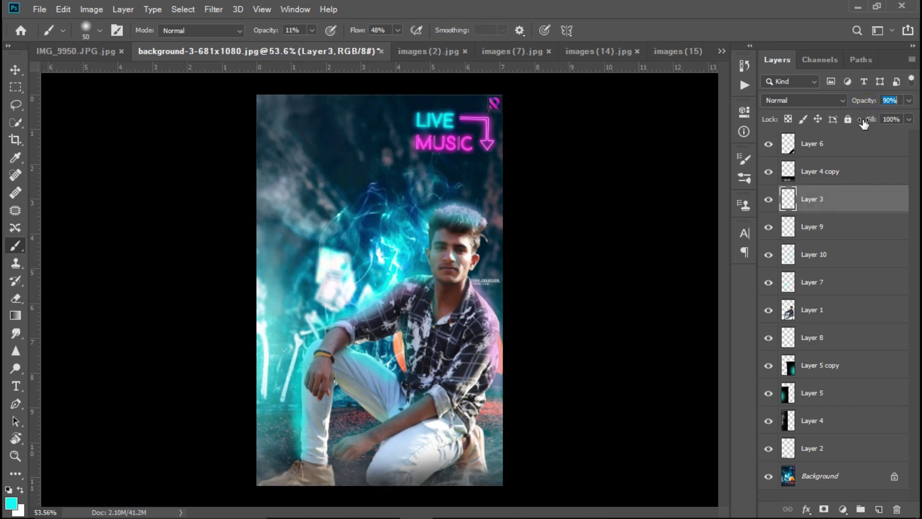
Select Layer 7, toggle its visibility to compare, and lower its opacity to 84%.
left_click(850, 332)
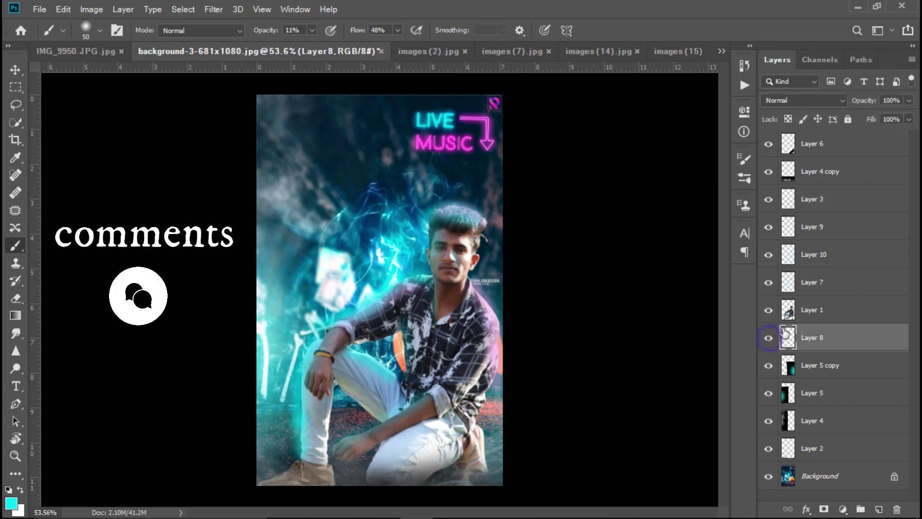
left_click(812, 282)
left_click(768, 283)
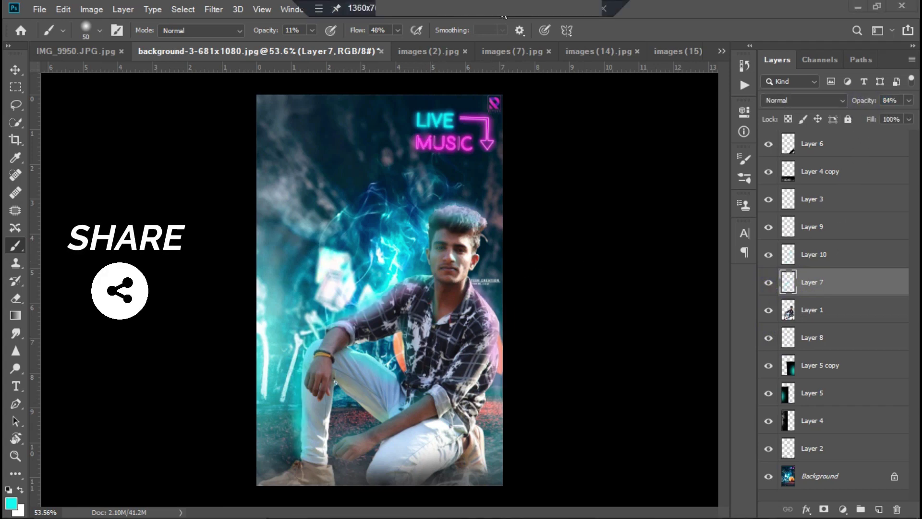
left_click(769, 282)
left_click_drag(869, 106, 864, 123)
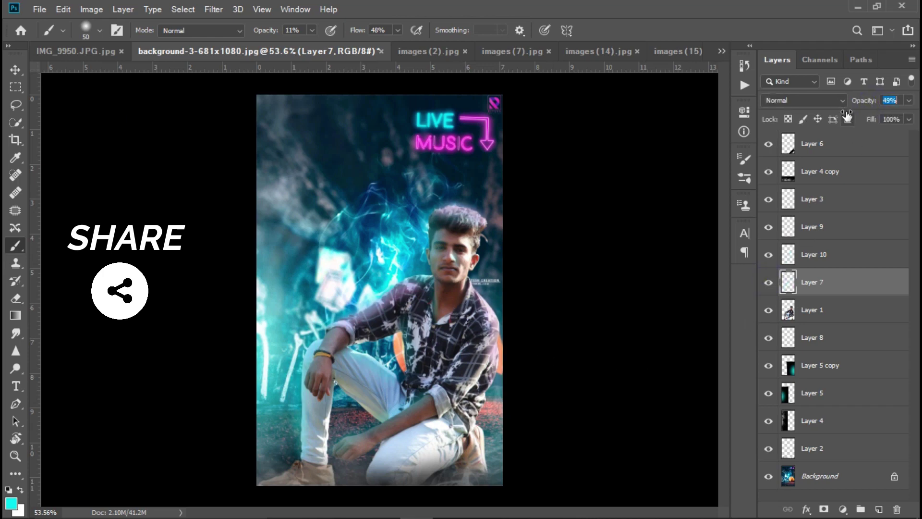
left_click(806, 509)
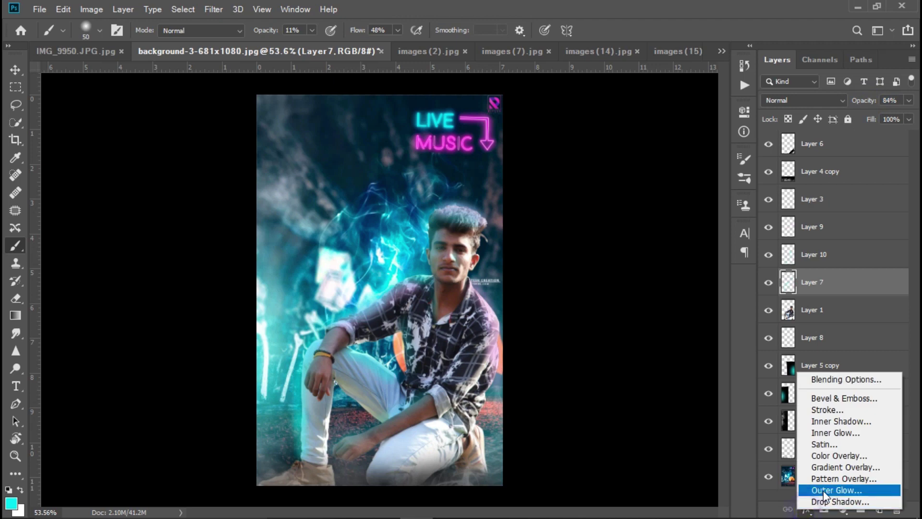
Apply a Screen Outer Glow to Layer 7 using desaturated cyan sampled from the image.
left_click(833, 488)
left_click_drag(439, 351, 459, 384)
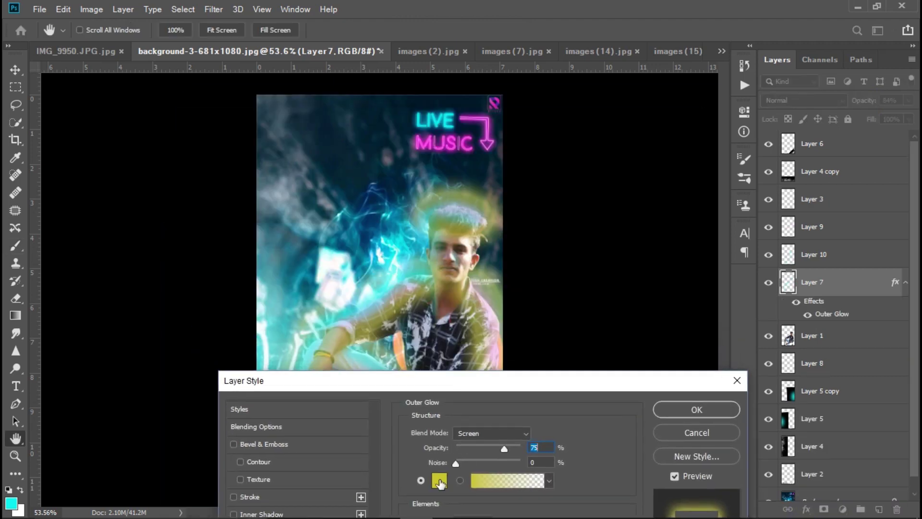
left_click(439, 480)
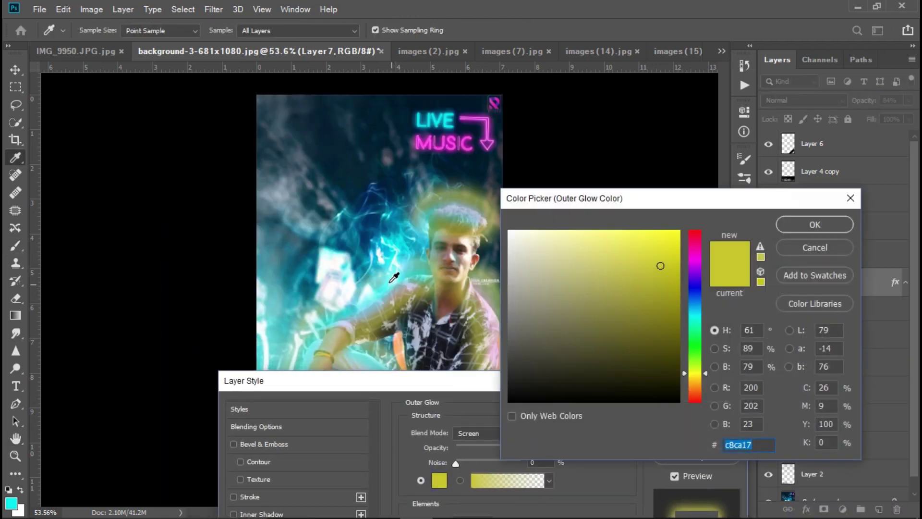
left_click(391, 239)
left_click(714, 349)
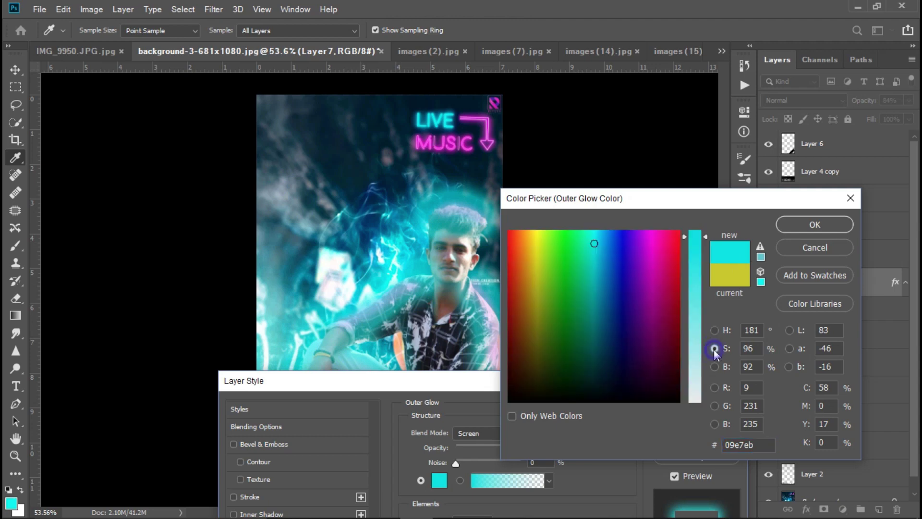
mouse_move(705, 235)
left_mouse_down()
mouse_move(704, 281)
mouse_move(701, 253)
left_mouse_up()
left_click(815, 224)
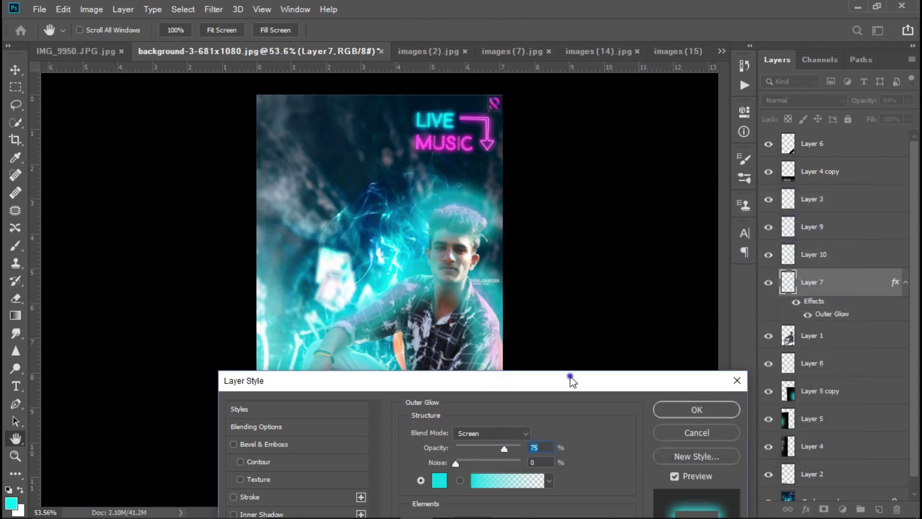
left_click_drag(570, 380, 594, 140)
left_click(715, 178)
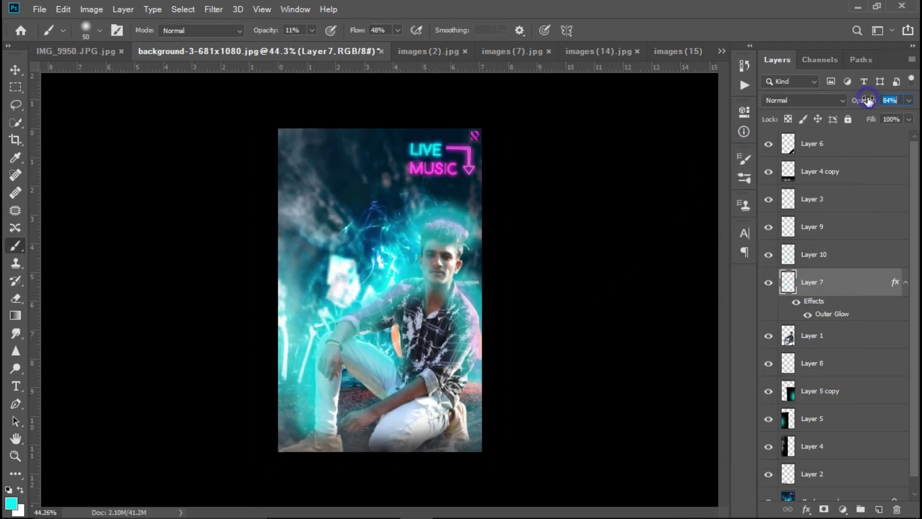
Set Layer 7's opacity to 13%, compare the glow on and off, and select Layer 1.
left_click_drag(823, 106, 830, 110)
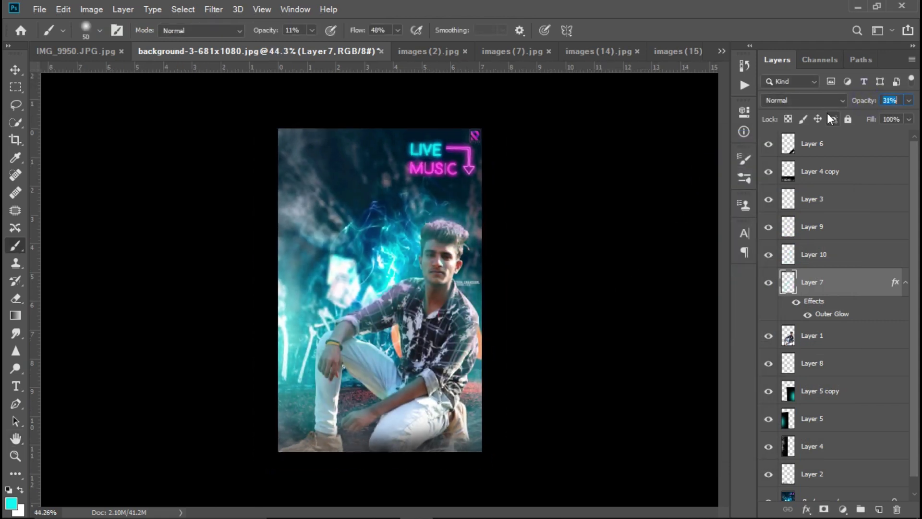
left_click(796, 302)
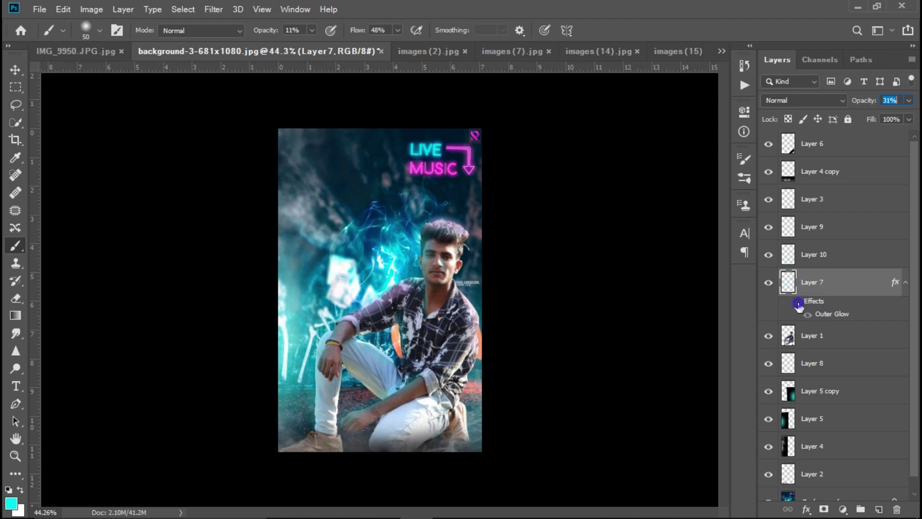
left_click(808, 314)
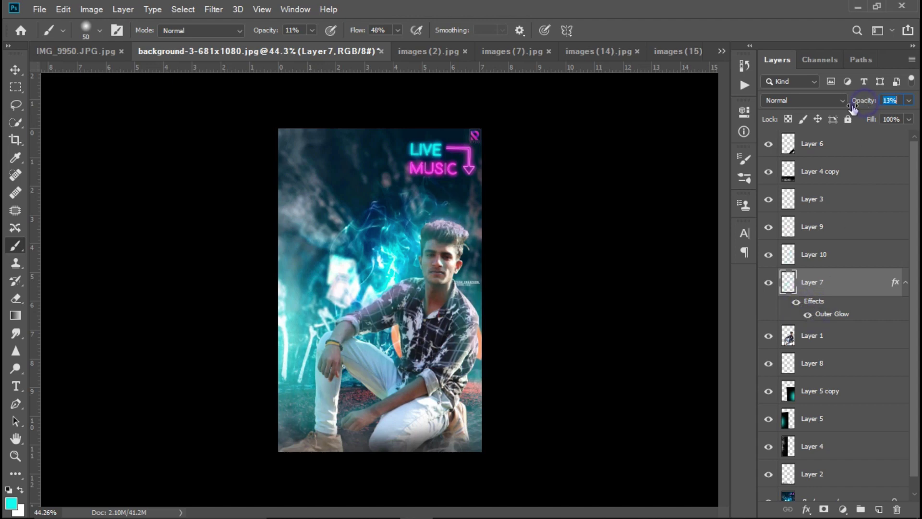
left_click(811, 335)
left_click(214, 10)
left_click(276, 88)
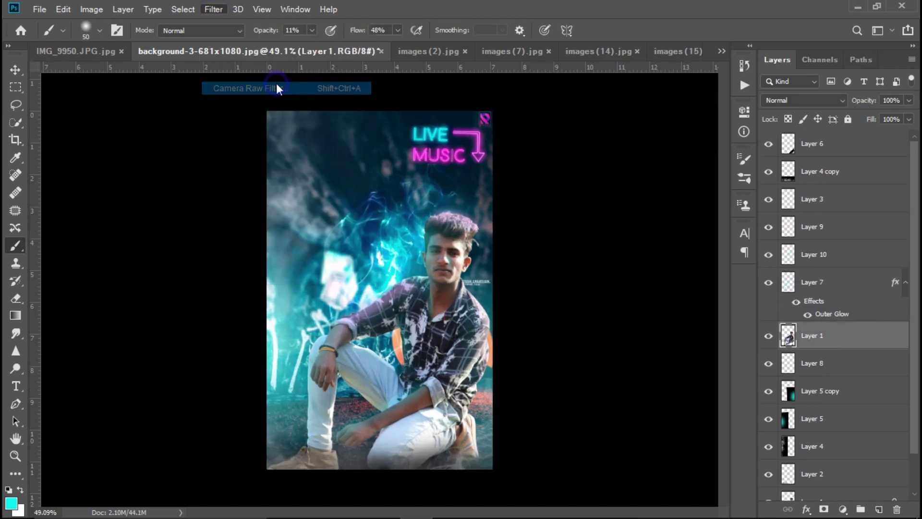
Grade Layer 1 in Camera Raw: more vibrance, deeper shadows, exposure -0.80.
scroll(848, 431, "down", 2)
left_click_drag(763, 437, 773, 437)
mouse_move(751, 319)
left_mouse_down()
mouse_move(730, 329)
mouse_move(733, 363)
mouse_move(751, 365)
left_mouse_up()
mouse_move(748, 253)
left_mouse_down()
mouse_move(749, 280)
mouse_move(738, 294)
mouse_move(756, 289)
mouse_move(721, 325)
mouse_move(730, 371)
left_mouse_up()
left_click(777, 127)
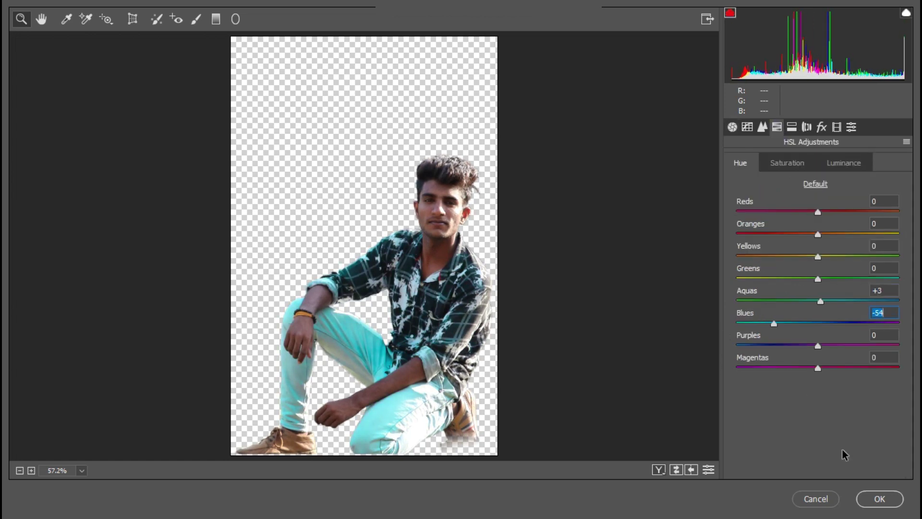
left_click(879, 498)
Apply Selective Color to the man with Cyans Black set to +100.
left_click(94, 12)
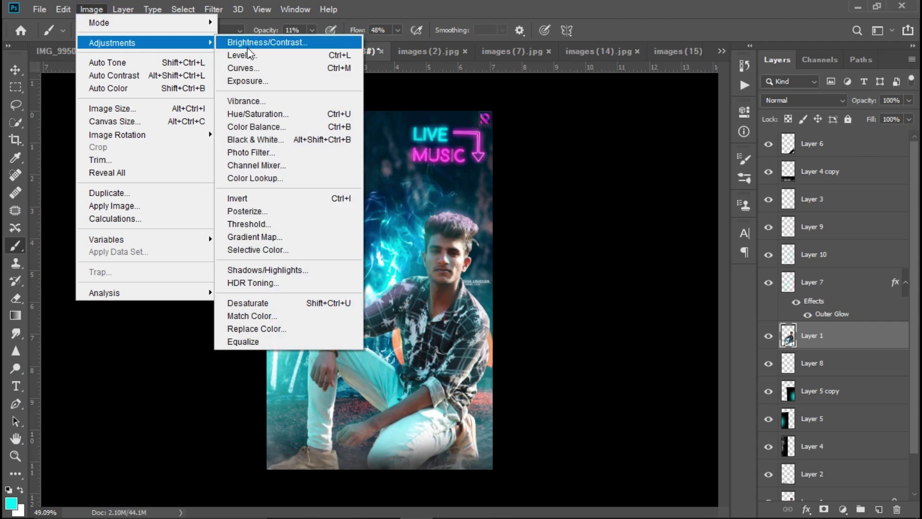
left_click(355, 249)
left_click(662, 249)
left_click(658, 295)
left_click_drag(643, 370, 697, 417)
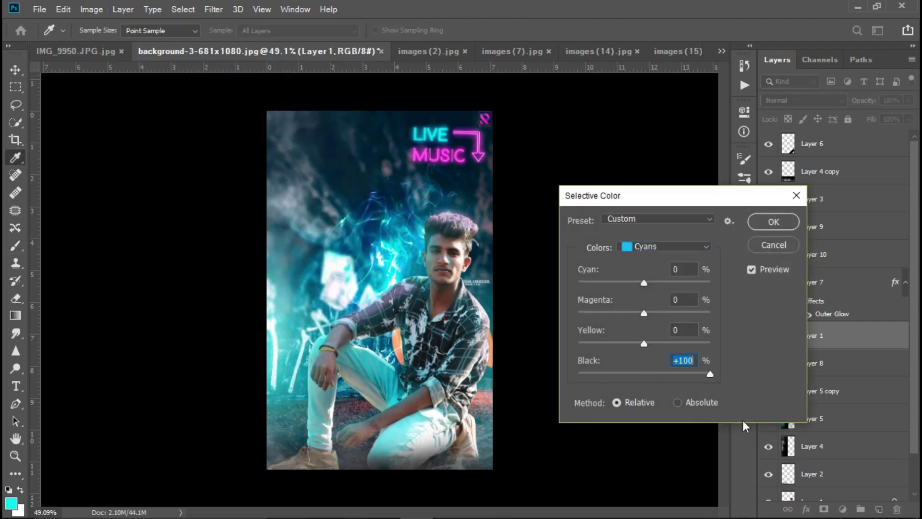
left_click(774, 222)
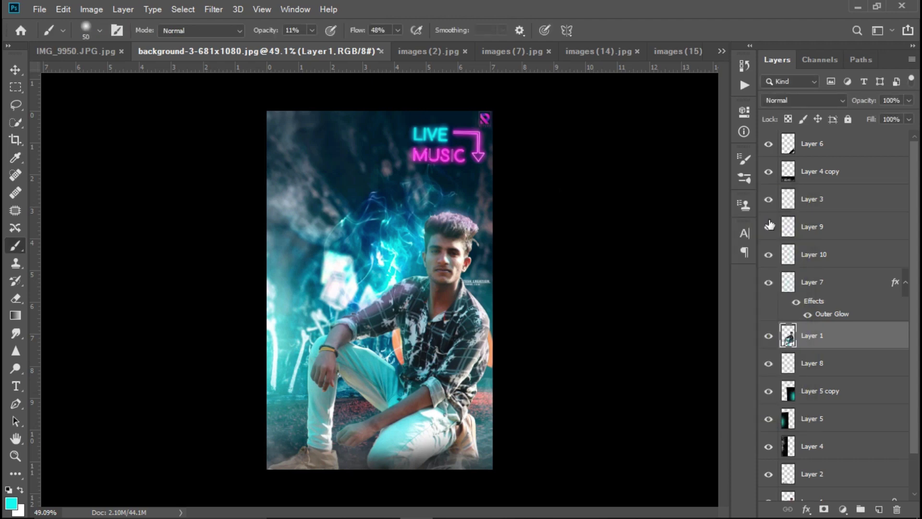
left_click(770, 224)
Nudge the glowing smoke on Layer 9 slightly with the Move tool, then deselect it.
key("v")
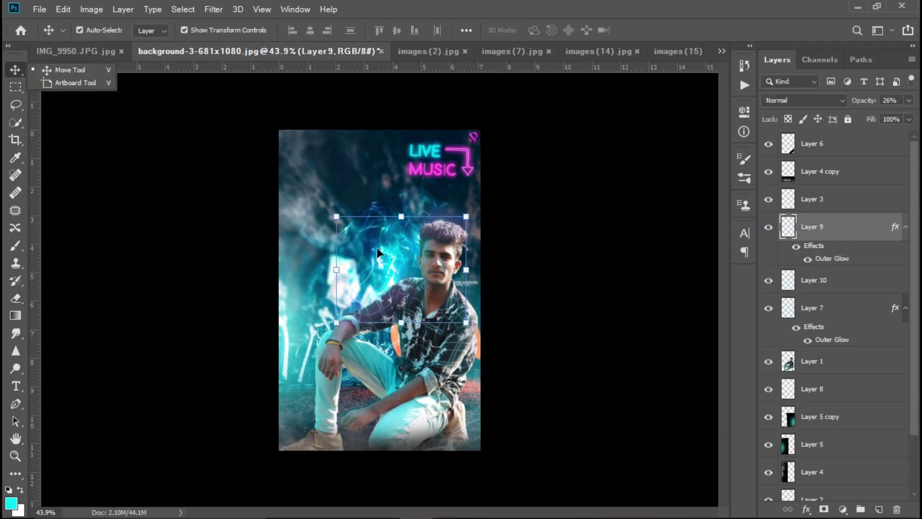
scroll(427, 266, "up", 5)
left_click_drag(348, 275, 342, 267)
scroll(459, 251, "up", 3)
scroll(459, 251, "down", 2)
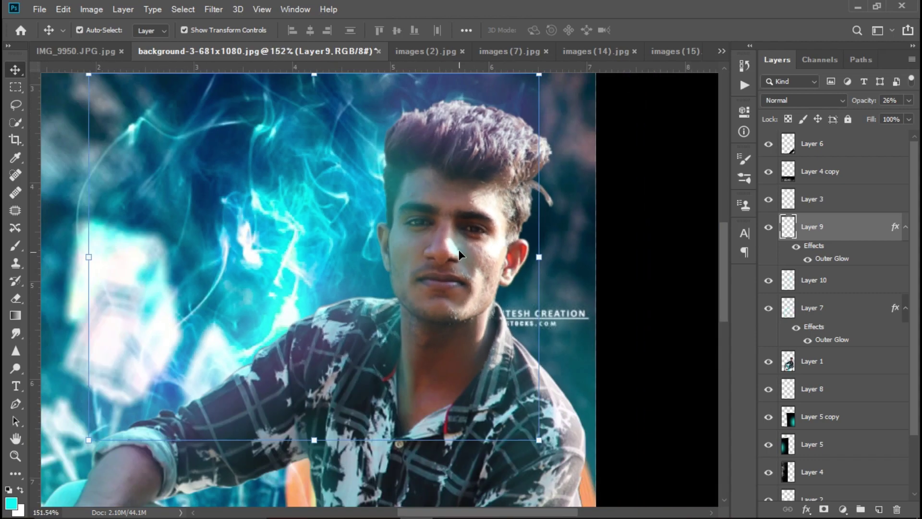
scroll(459, 250, "down", 3)
left_click(508, 310)
scroll(371, 356, "down", 3)
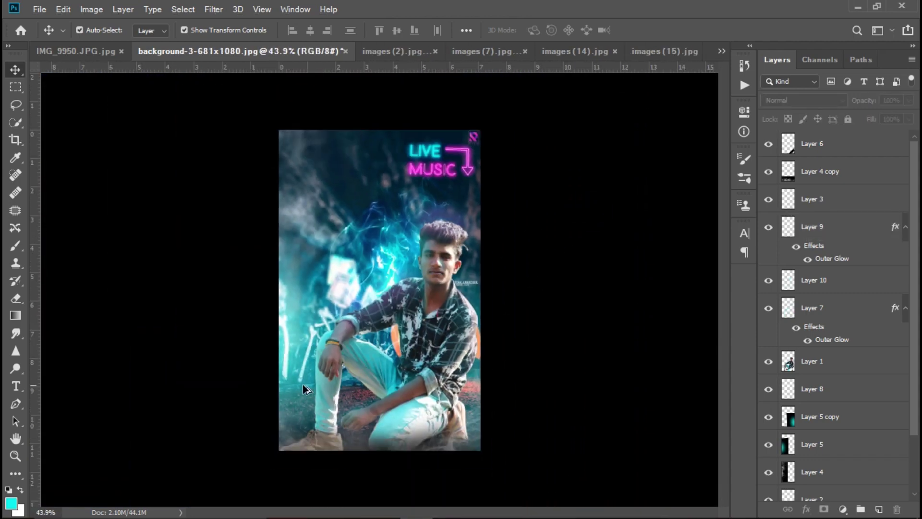
Switch to the Brush and add new Layer 11 above the man's Layer 1.
left_click(15, 246)
left_click(53, 246)
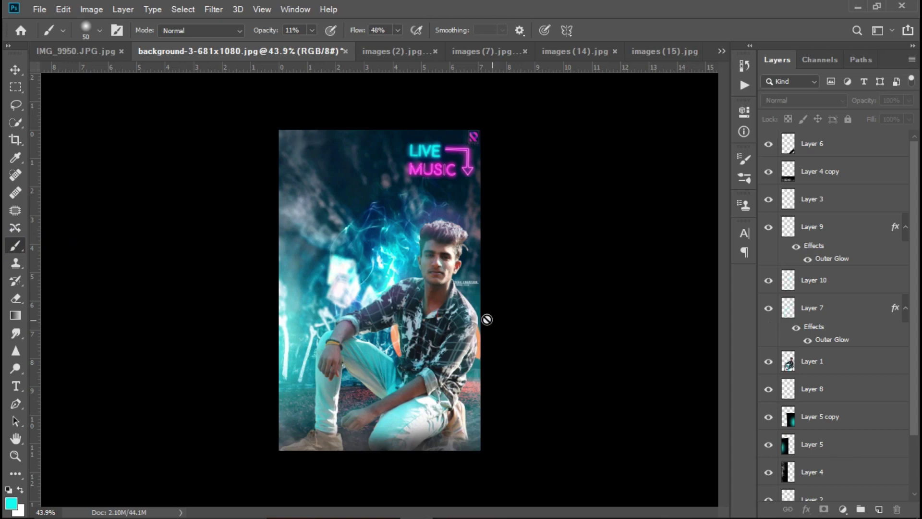
left_click(820, 360)
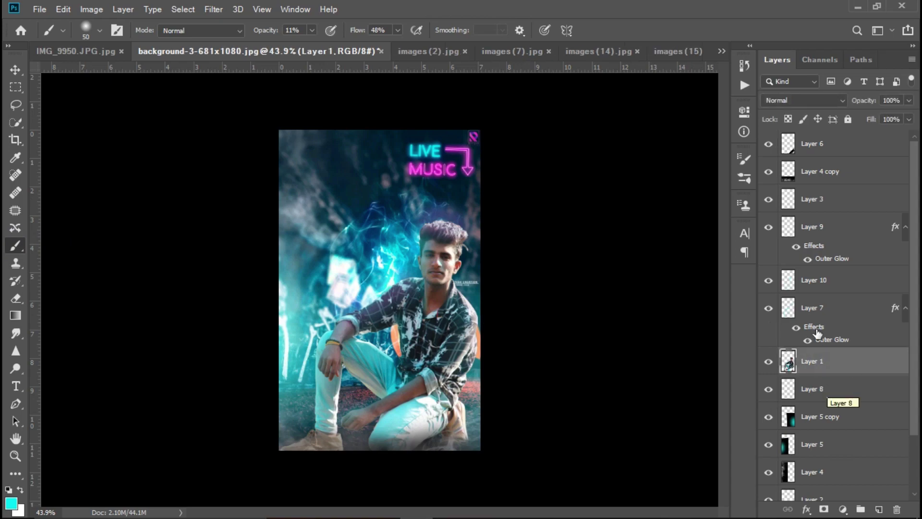
left_click(878, 510)
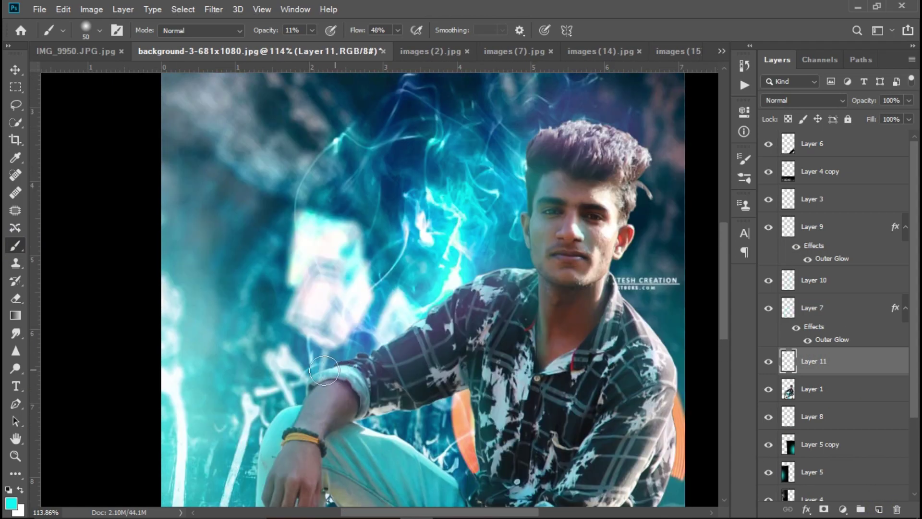
Brush soft colour over the man's shoulder and jeans on Layer 11, then add empty Layer 12.
scroll(531, 163, "up", 5)
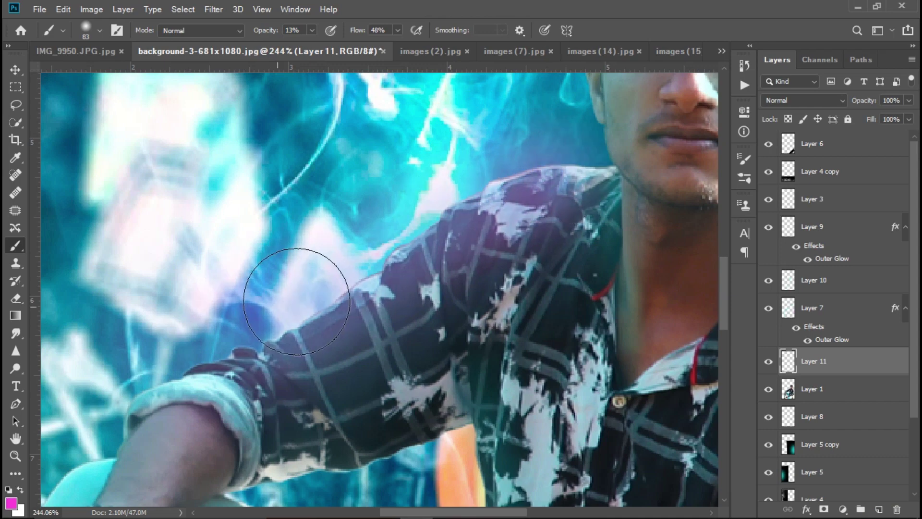
scroll(231, 312, "down", 3)
scroll(260, 307, "down", 2)
scroll(260, 308, "up", 3)
scroll(235, 337, "down", 3)
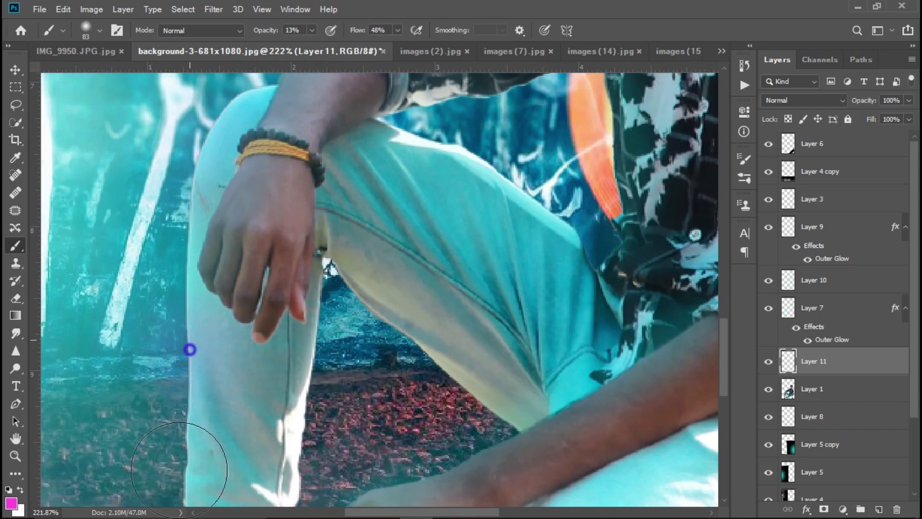
scroll(192, 346, "down", 3)
scroll(241, 441, "down", 3)
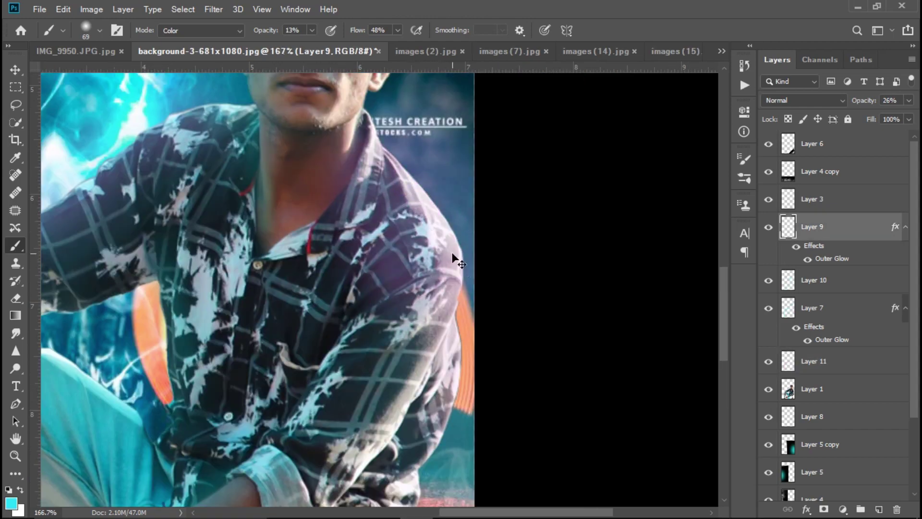
scroll(495, 178, "down", 3)
scroll(499, 197, "down", 2)
scroll(487, 203, "down", 3)
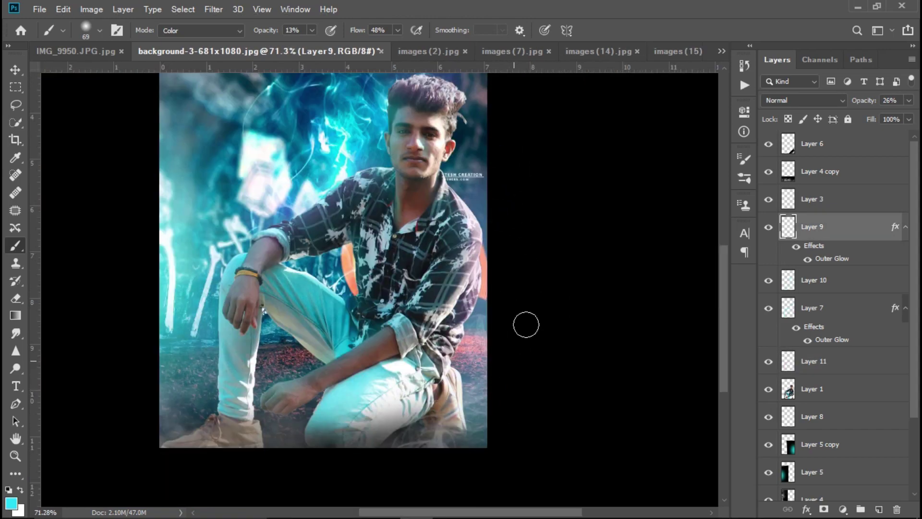
scroll(525, 323, "up", 5)
scroll(515, 367, "up", 1)
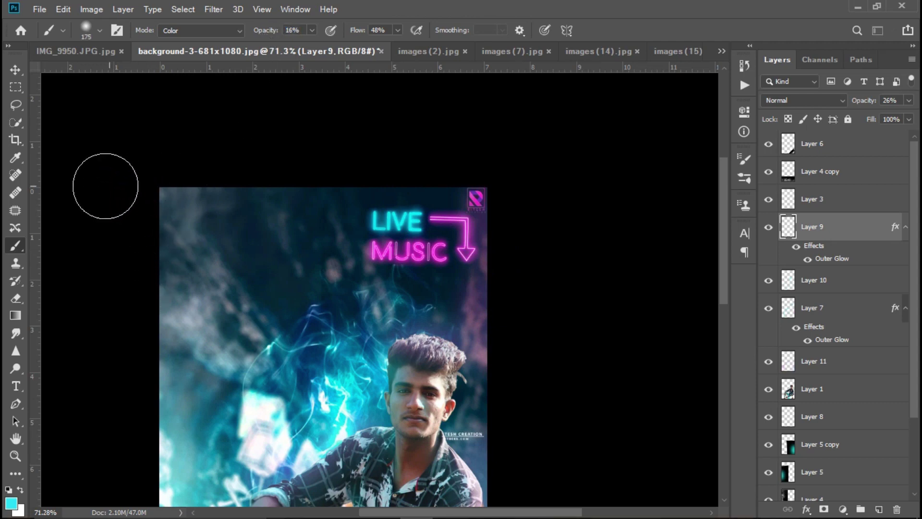
key("ctrl+shift+alt+n")
scroll(380, 288, "down", 2)
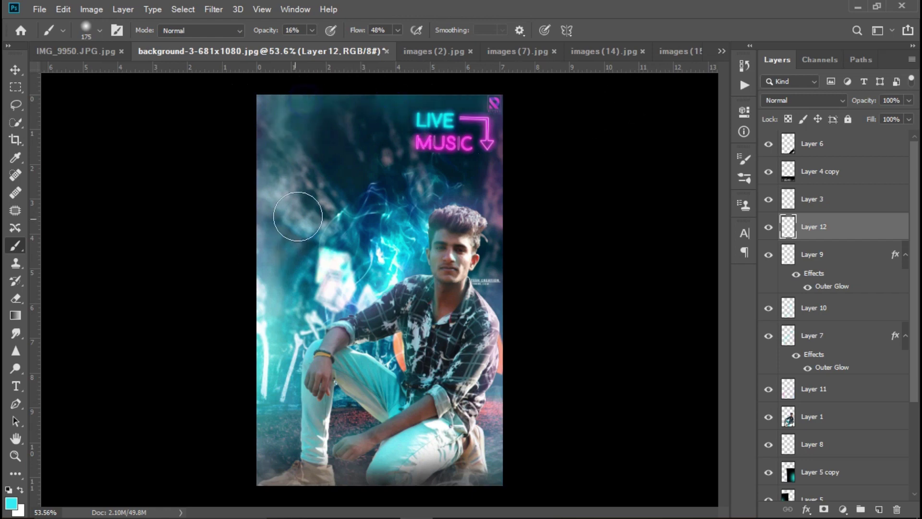
Resize the brush to 500, then down to 60.
key("bracketright")
key("bracketright")
key("bracketright")
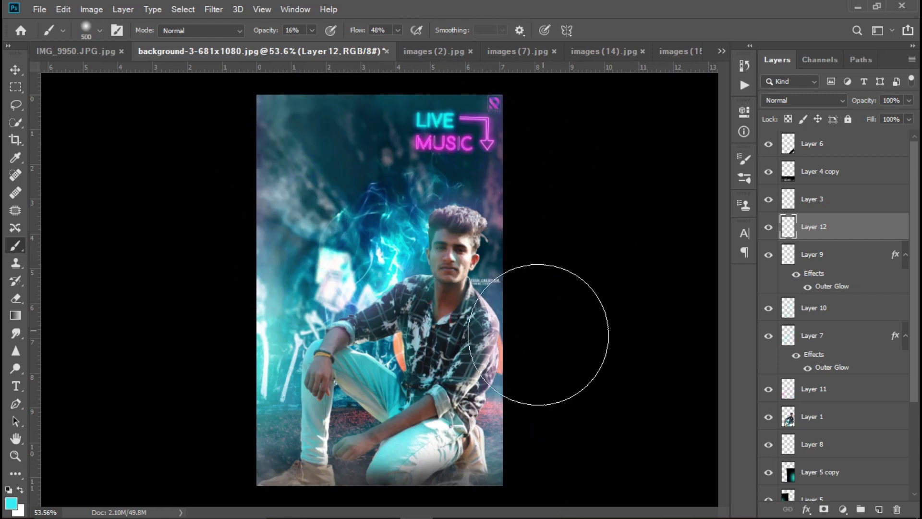
scroll(483, 288, "down", 2)
scroll(482, 258, "up", 4)
scroll(483, 258, "up", 5)
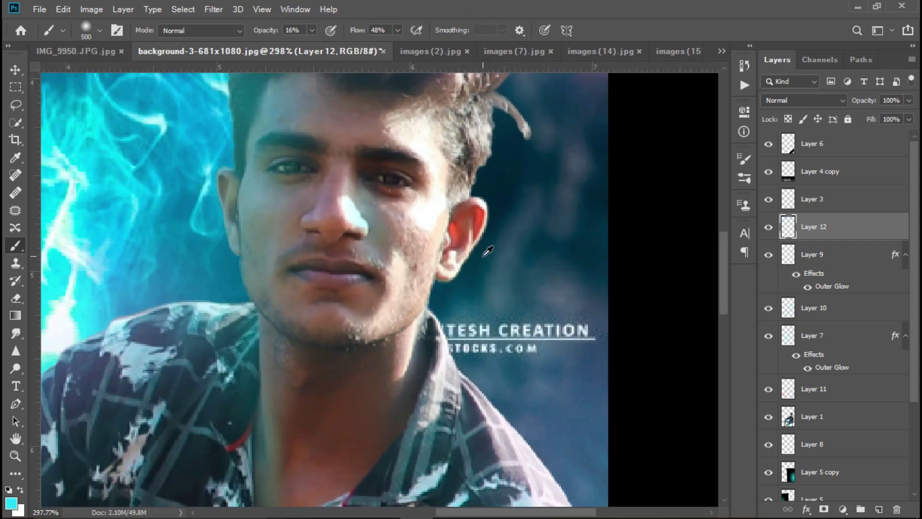
scroll(483, 258, "up", 2)
scroll(470, 264, "down", 6)
scroll(445, 276, "up", 3)
key("bracketleft")
key("bracketleft")
key("bracketleft")
key("bracketleft")
key("bracketleft")
key("bracketleft")
key("bracketleft")
scroll(270, 319, "down", 3)
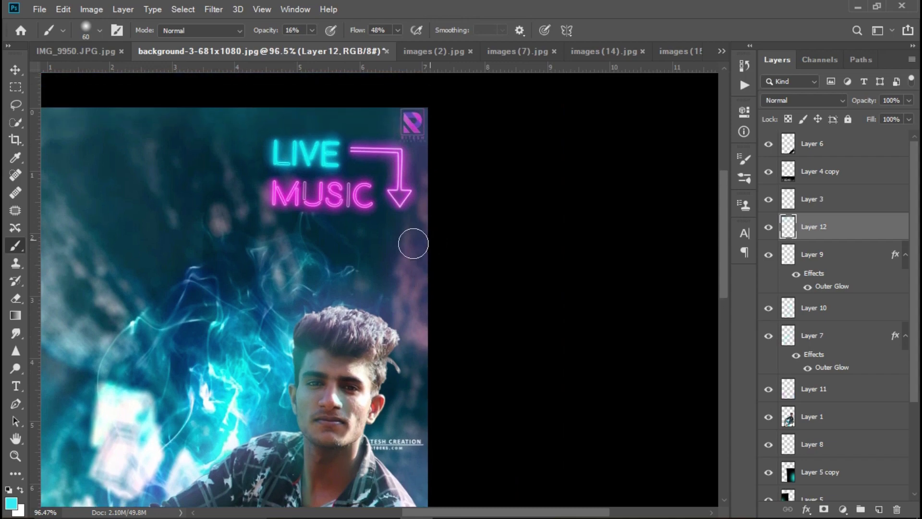
Sample pink from the neon MUSIC sign and paint it over the neck and face.
left_click(396, 189, "alt")
scroll(336, 216, "up", 2)
scroll(294, 230, "up", 2)
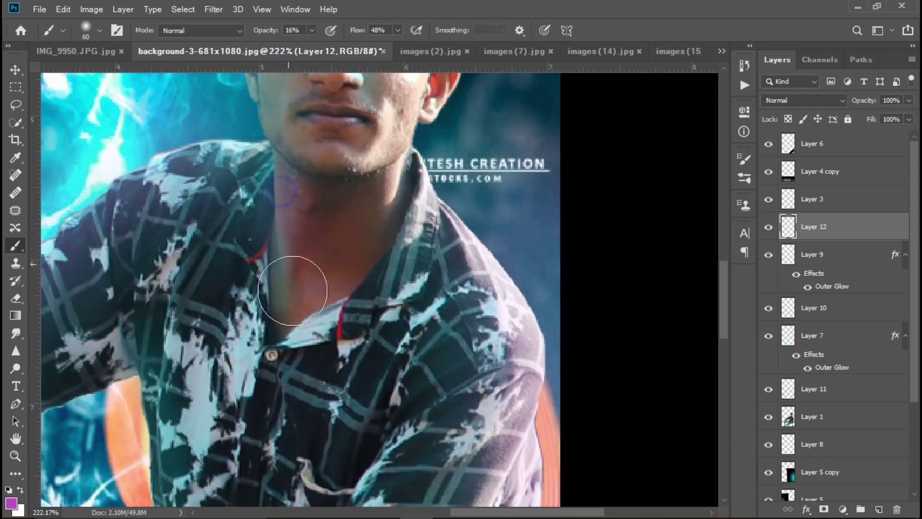
scroll(316, 264, "up", 1)
scroll(317, 245, "up", 4)
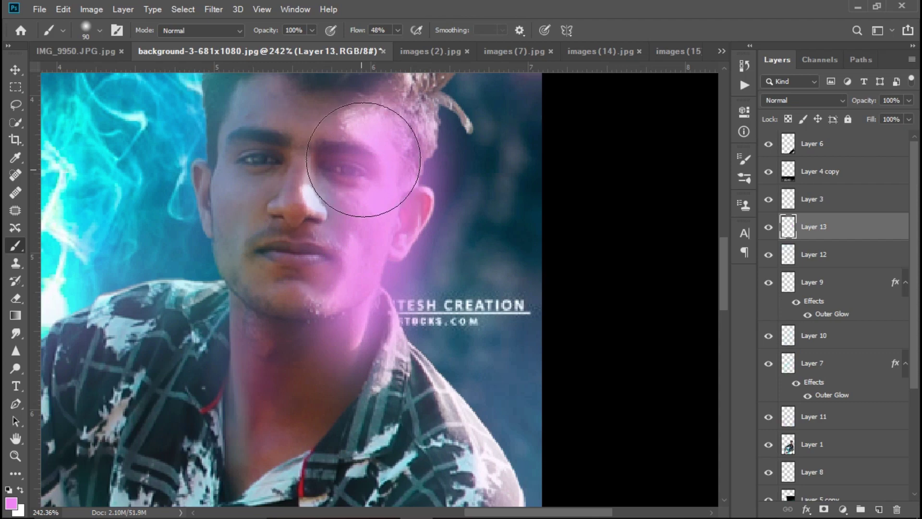
scroll(364, 160, "up", 5)
left_click_drag(408, 217, 383, 384)
scroll(383, 384, "down", 6)
left_click_drag(383, 288, 309, 432)
scroll(309, 432, "down", 1)
scroll(462, 307, "down", 3)
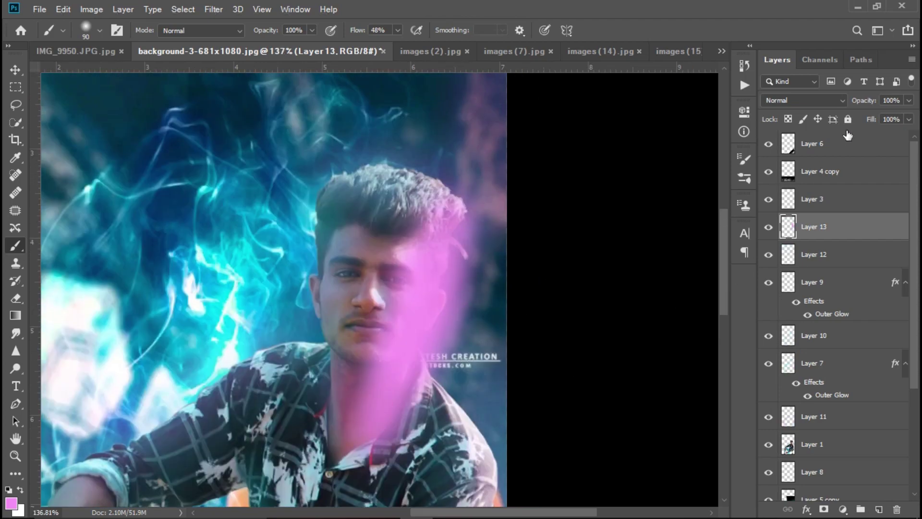
Fade the pink layer to 52% opacity and switch to the images (15).jpg document.
mouse_move(843, 114)
left_mouse_down()
mouse_move(817, 139)
mouse_move(829, 155)
left_mouse_up()
scroll(575, 294, "down", 3)
scroll(528, 323, "up", 4)
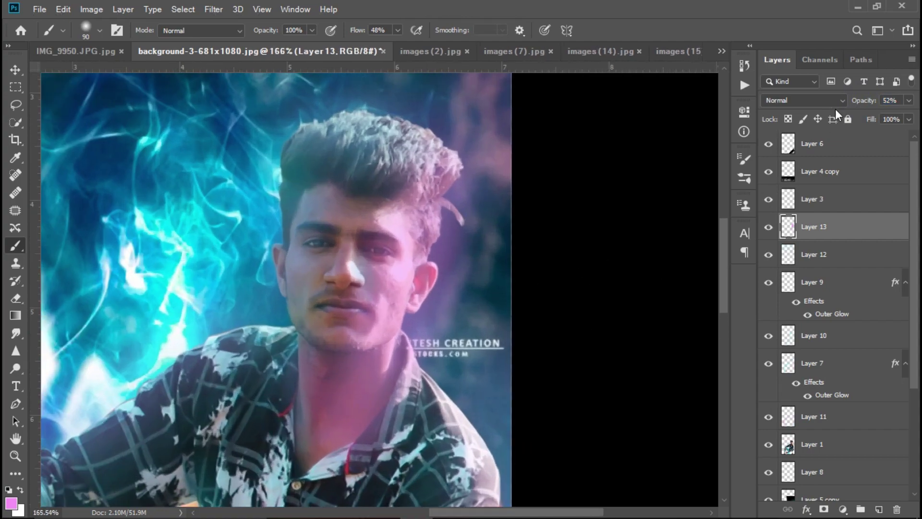
left_click(454, 51)
left_click(548, 53)
left_click(668, 51)
left_click(15, 69)
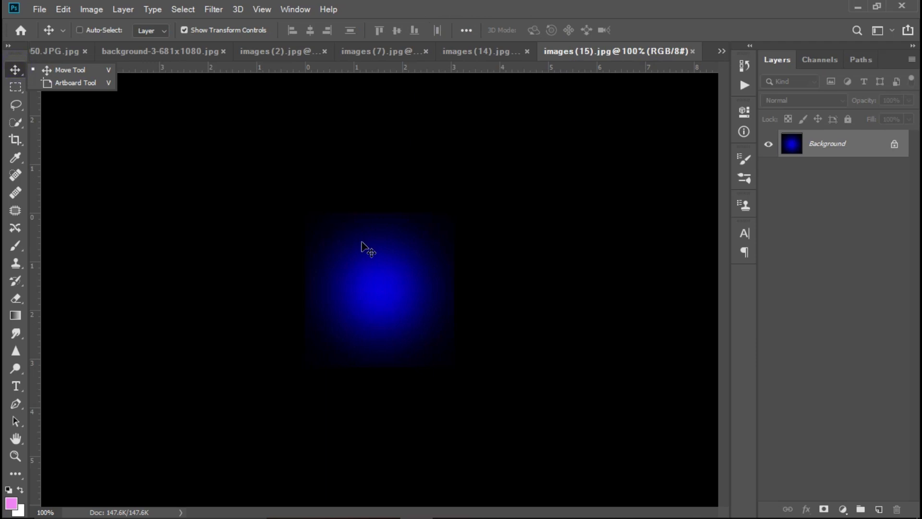
Paste the blue glow in Screen mode, shift its hue +67 to magenta, at 43% opacity.
left_click(179, 51)
key("ctrl+v")
left_click(815, 99)
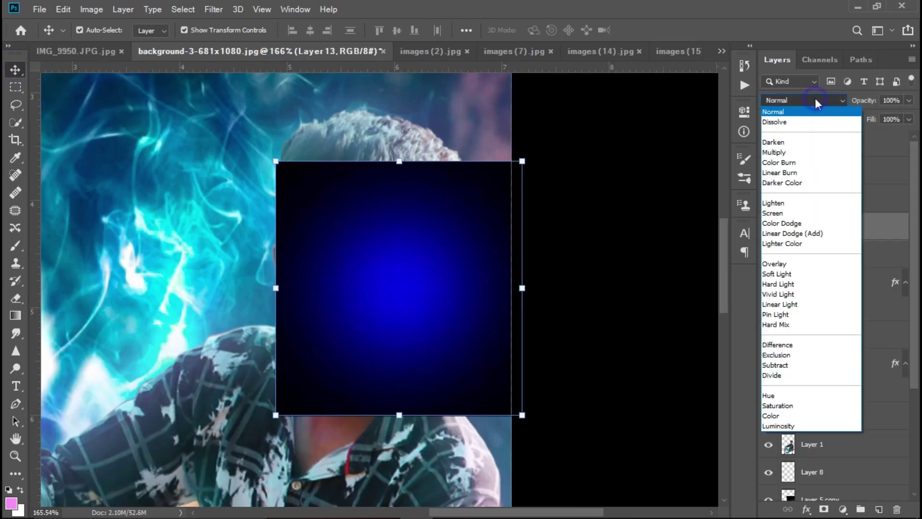
left_click(815, 213)
left_click(89, 9)
left_click(250, 117)
mouse_move(619, 205)
left_mouse_down()
mouse_move(660, 205)
mouse_move(594, 288)
mouse_move(617, 329)
mouse_move(654, 353)
mouse_move(646, 376)
mouse_move(657, 389)
mouse_move(649, 385)
mouse_move(648, 211)
mouse_move(664, 215)
mouse_move(661, 221)
left_mouse_up()
left_click(765, 139)
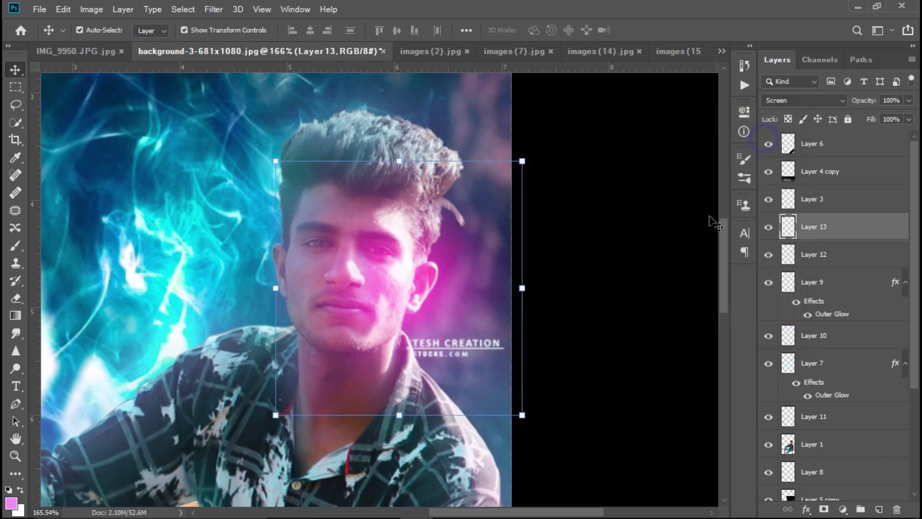
left_click_drag(864, 100, 823, 128)
Stretch the magenta glow down the poster's right side over the man.
left_click_drag(411, 159, 411, 101)
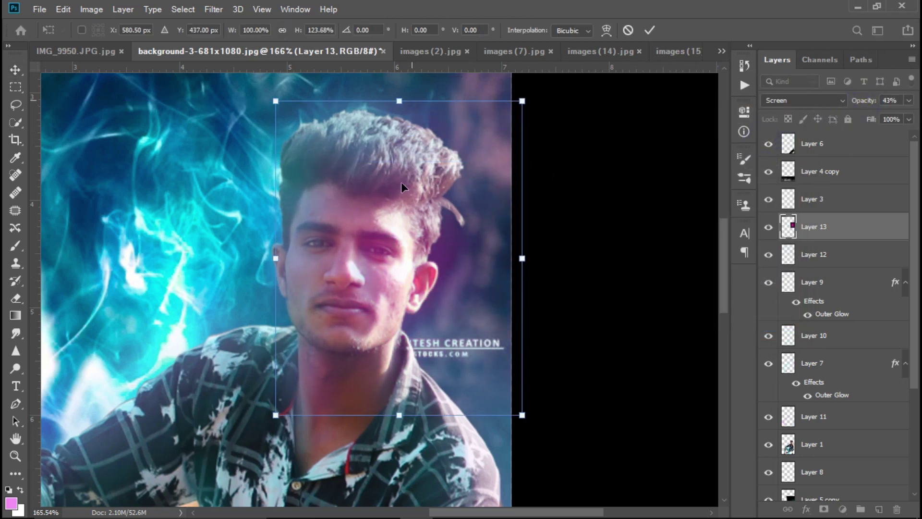
scroll(459, 295, "down", 1)
scroll(459, 300, "down", 3)
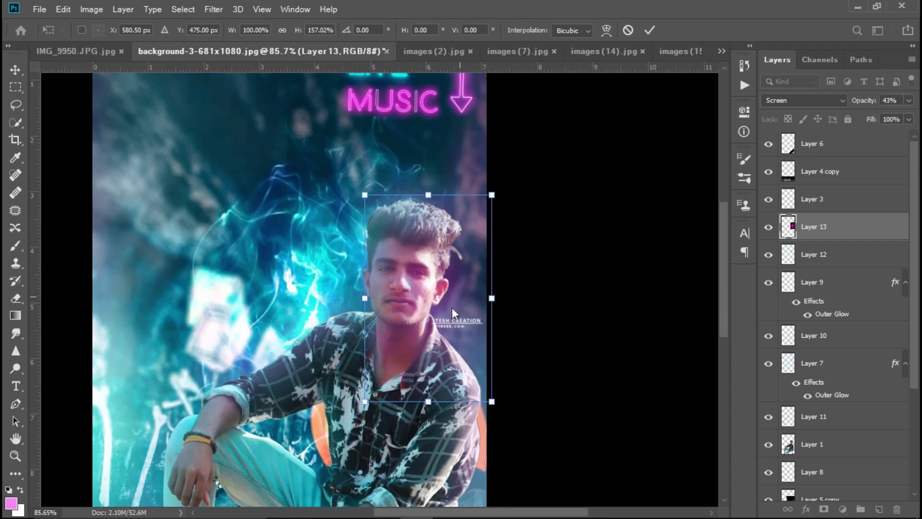
mouse_move(429, 400)
left_mouse_down()
mouse_move(417, 514)
mouse_move(425, 435)
left_mouse_up()
scroll(499, 225, "down", 2)
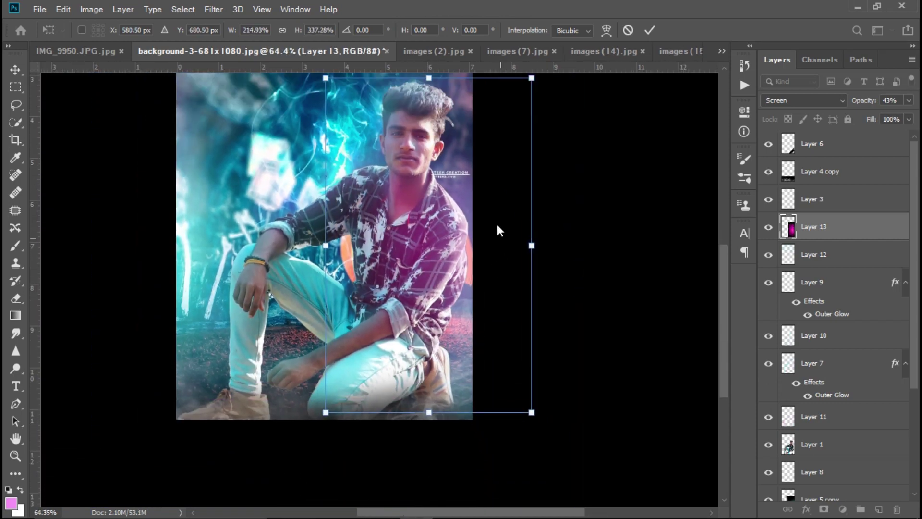
left_click(474, 257)
left_click(649, 31)
scroll(514, 206, "up", 2)
scroll(445, 185, "up", 2)
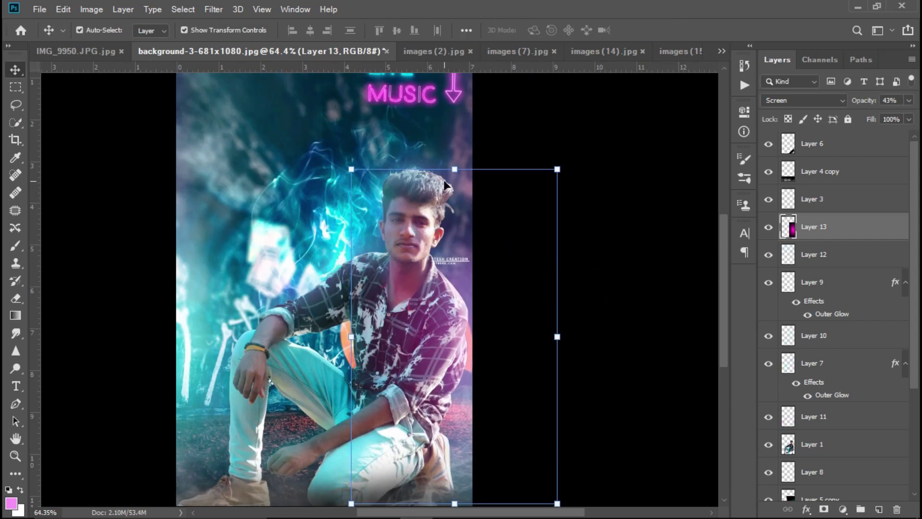
left_click_drag(459, 169, 461, 99)
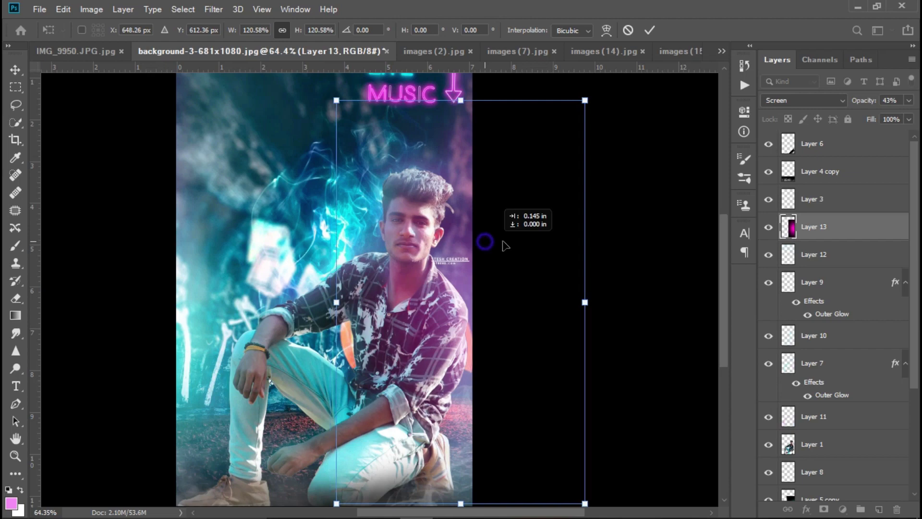
key("Return")
scroll(658, 206, "down", 2)
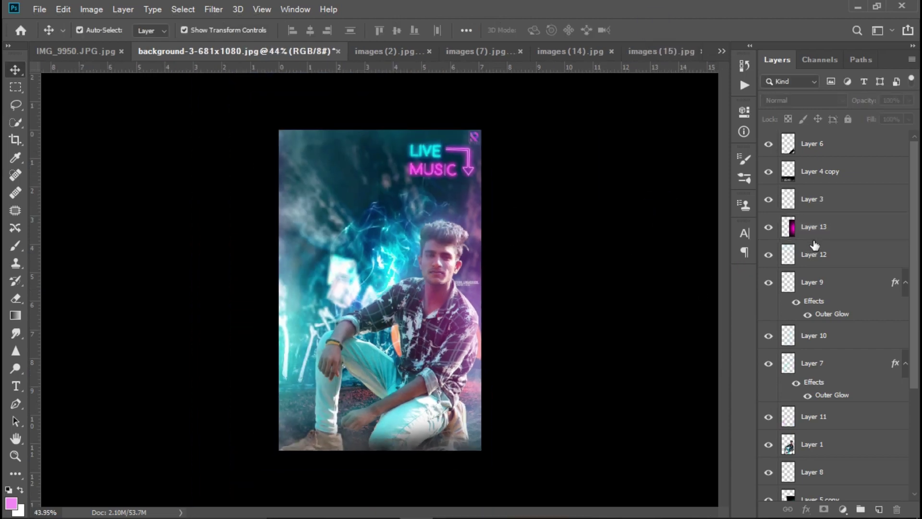
Duplicate the magenta glow as Layer 13 copy and choose the Eraser tool.
key("ctrl+j")
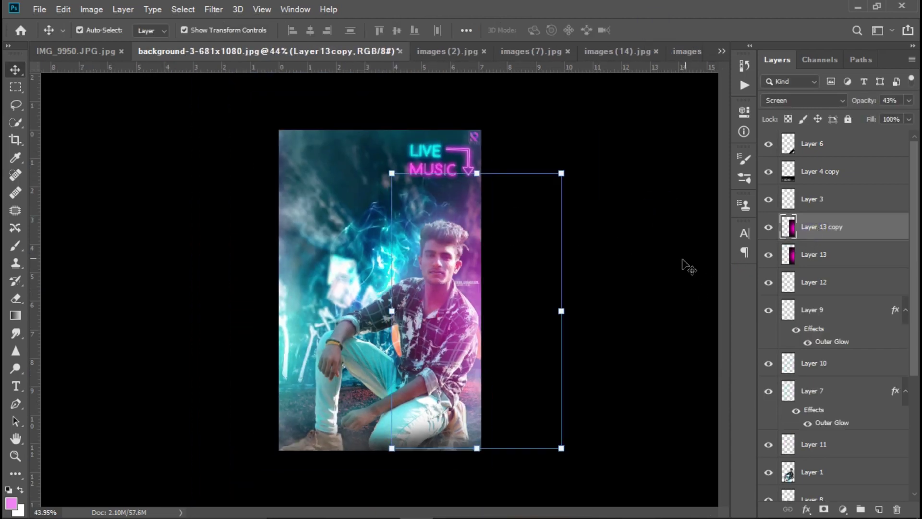
left_click(687, 267)
scroll(512, 294, "up", 2)
scroll(513, 294, "up", 1)
scroll(512, 295, "up", 2)
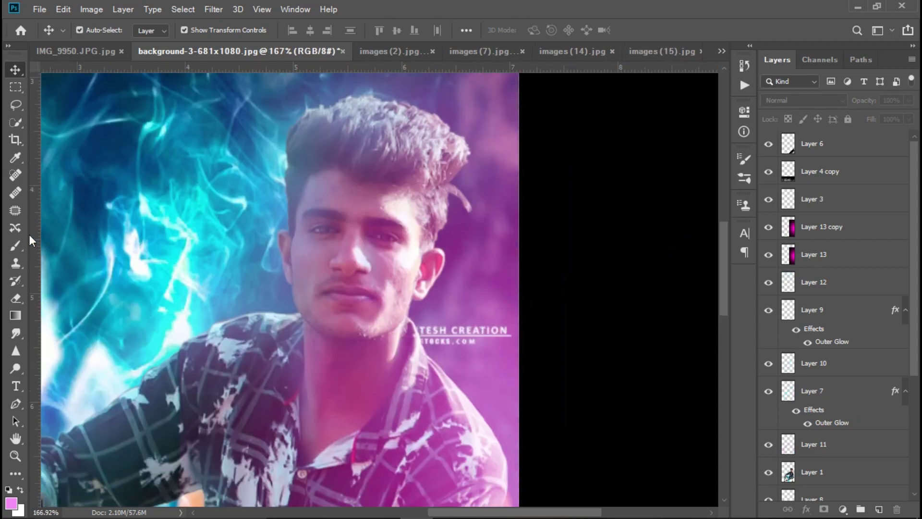
right_click(19, 298)
left_click(57, 296)
Lower Layer 13 to 18% opacity, then select Layer 1 and fit the image on screen.
left_click(825, 227)
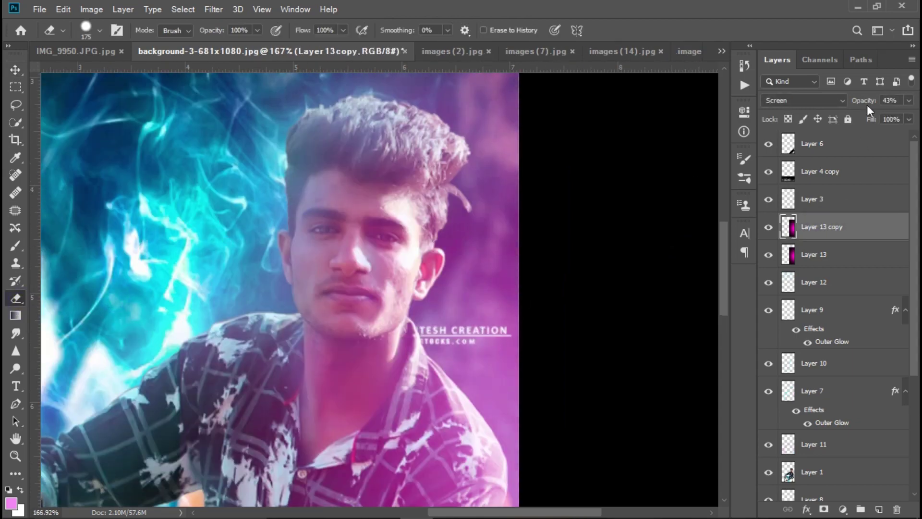
left_click(855, 251)
left_click_drag(911, 110, 820, 187)
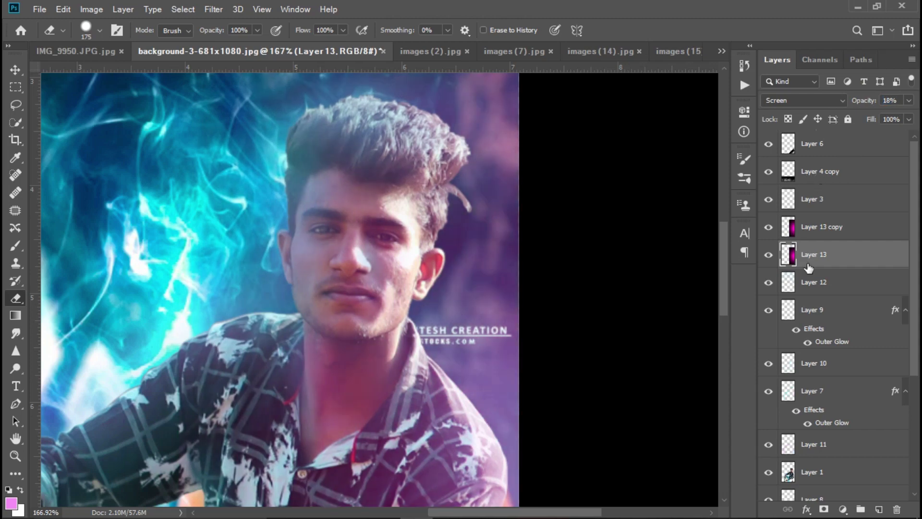
left_click(824, 229)
scroll(824, 265, "down", 5)
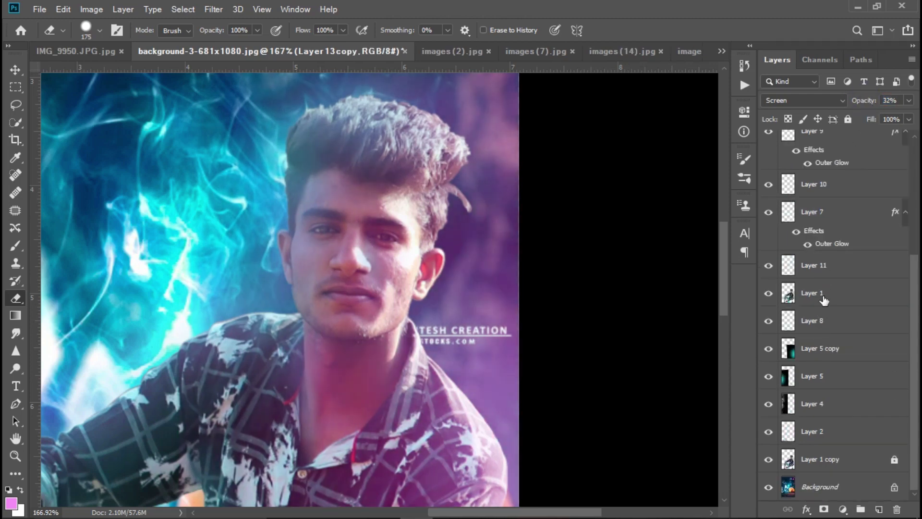
left_click(824, 294)
key("ctrl+0")
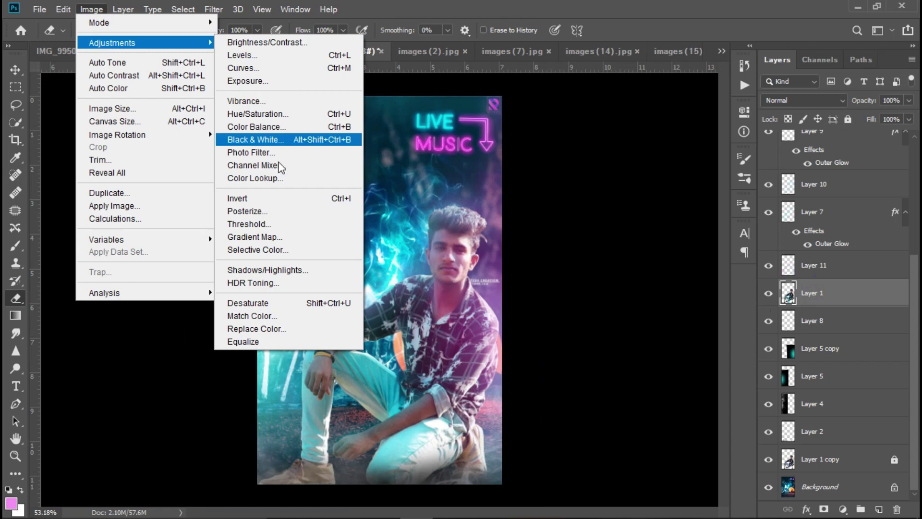
In Selective Color, set Reds to Cyan -16, Magenta -49, Yellow -7, Black -34.
left_click(249, 249)
mouse_move(643, 373)
left_mouse_down()
mouse_move(613, 374)
mouse_move(625, 462)
mouse_move(649, 470)
mouse_move(624, 479)
left_mouse_up()
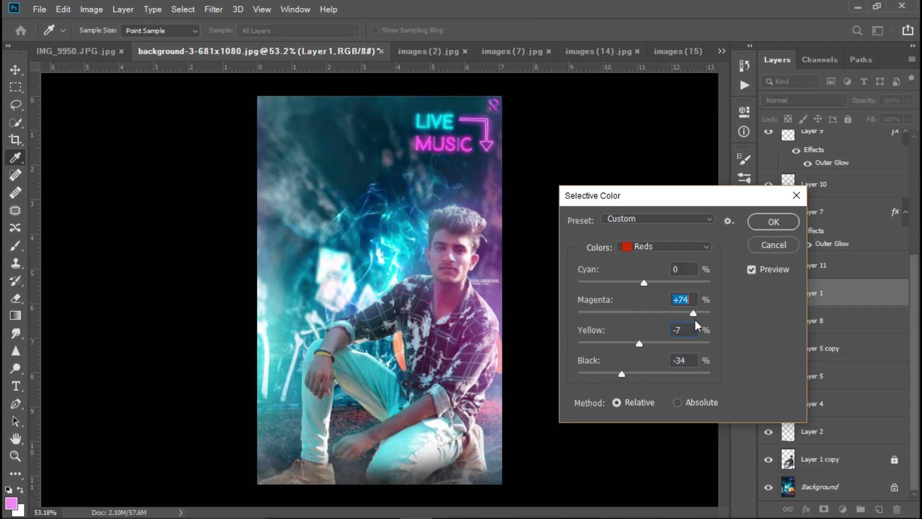
mouse_move(682, 347)
left_mouse_down()
mouse_move(603, 384)
mouse_move(612, 377)
left_mouse_up()
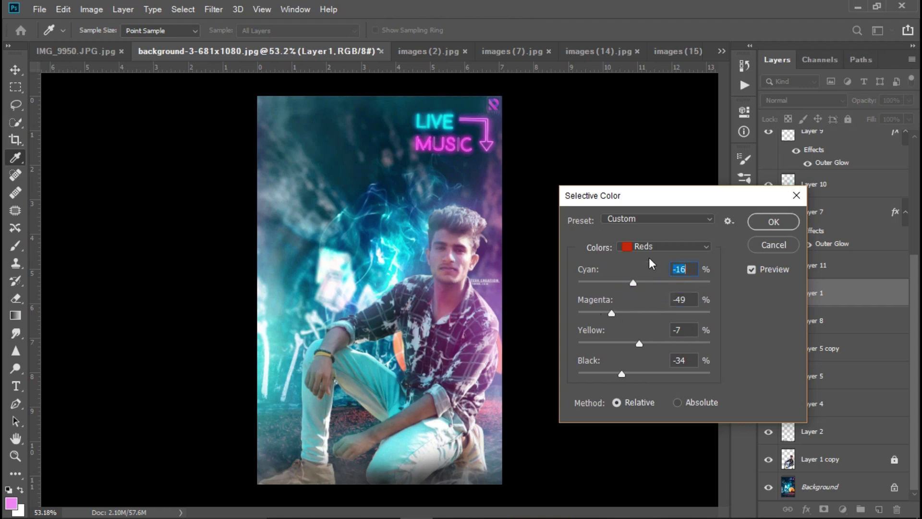
Set Magentas to Cyan +3, Magenta -27, Yellow -15, Black +79 and apply the correction.
left_click(663, 246)
left_click(643, 323)
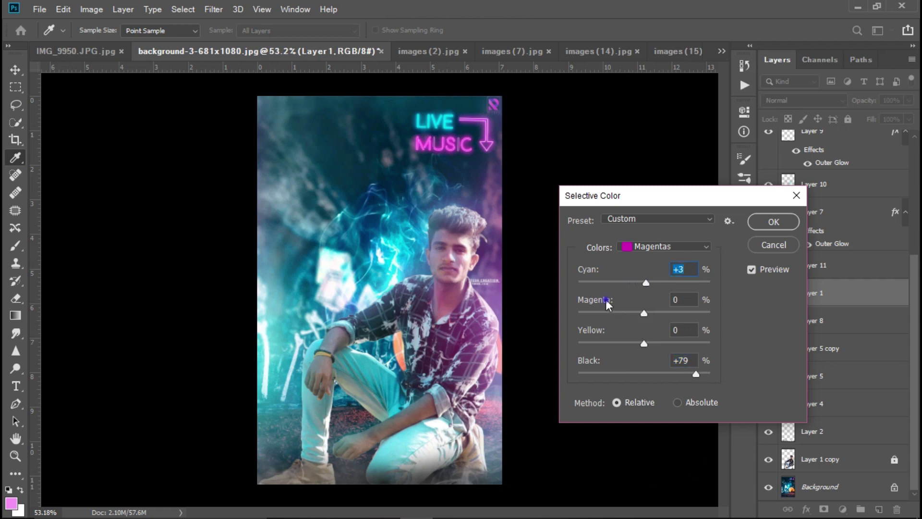
left_click(627, 313)
left_click(629, 343)
left_click_drag(630, 342, 634, 343)
left_click(773, 222)
key("e")
scroll(531, 294, "up", 2)
Select Layer 11 and sample the jeans' cyan as the brush colour.
scroll(429, 343, "up", 2)
scroll(206, 432, "down", 2)
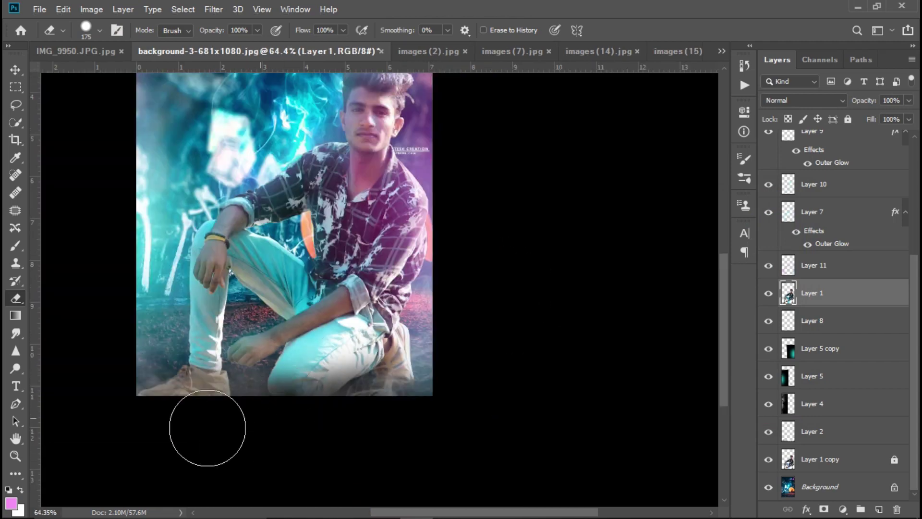
scroll(251, 391, "up", 3)
left_click(817, 266)
left_click(769, 267)
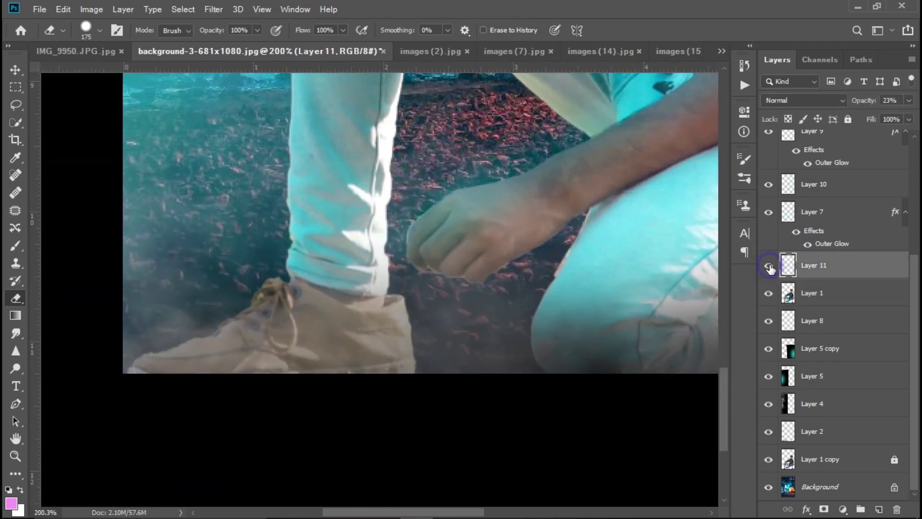
left_click(13, 255)
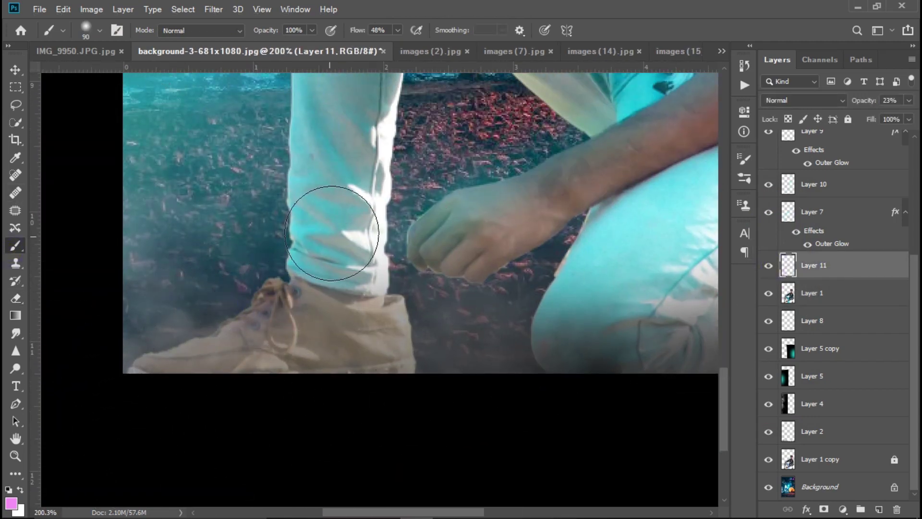
scroll(479, 188, "down", 5)
left_click(369, 332, "alt")
Hide Layer 13 copy and Layer 13 to remove the purple overlay.
scroll(331, 259, "up", 2)
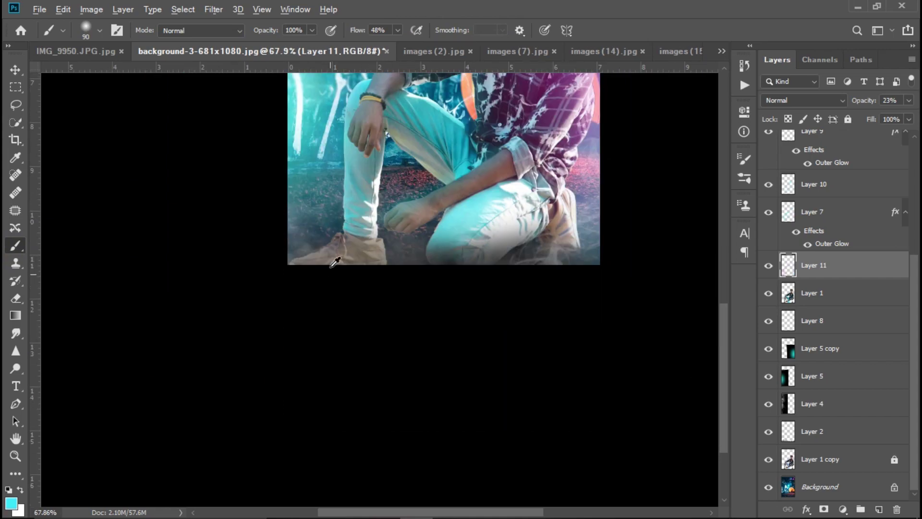
scroll(331, 259, "up", 3)
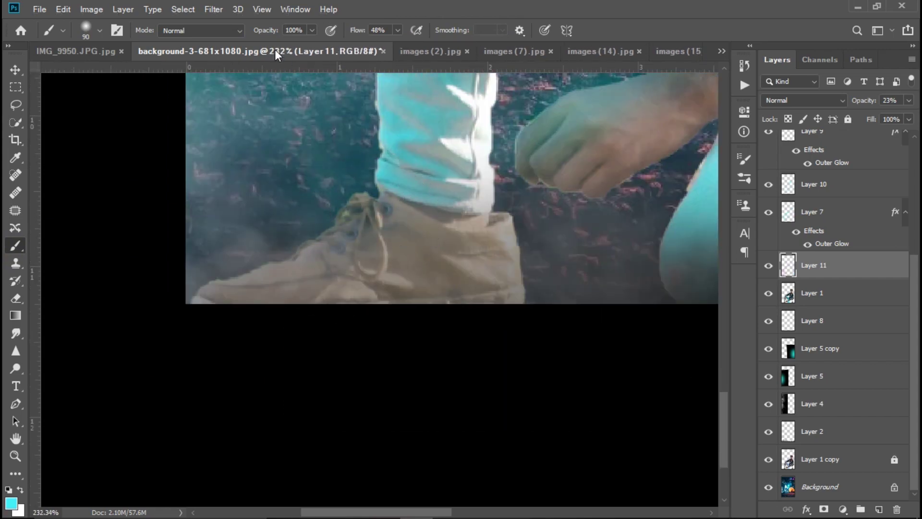
scroll(374, 201, "down", 2)
scroll(365, 211, "down", 3)
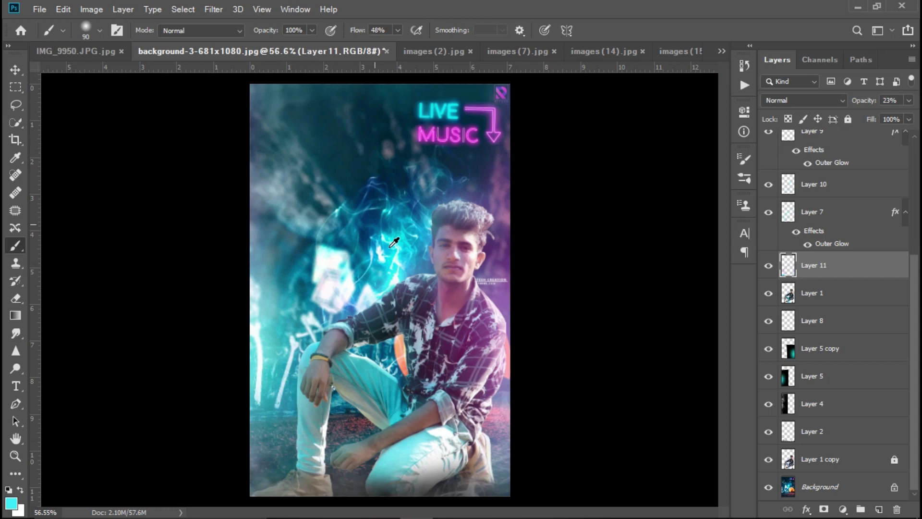
scroll(475, 262, "up", 3)
scroll(478, 258, "up", 2)
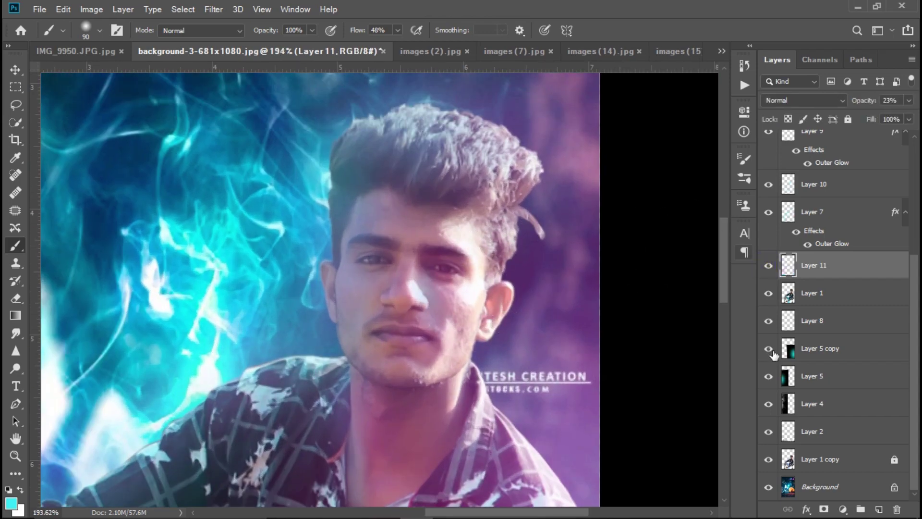
scroll(807, 350, "up", 4)
left_click(768, 226)
left_click(768, 254)
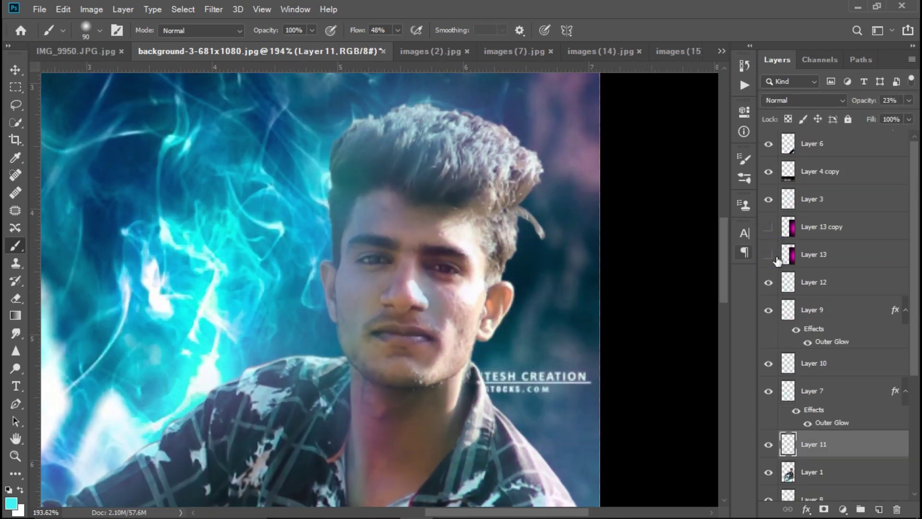
Show Layer 13 copy again and shift it to the right.
left_click(768, 226)
left_click(14, 70)
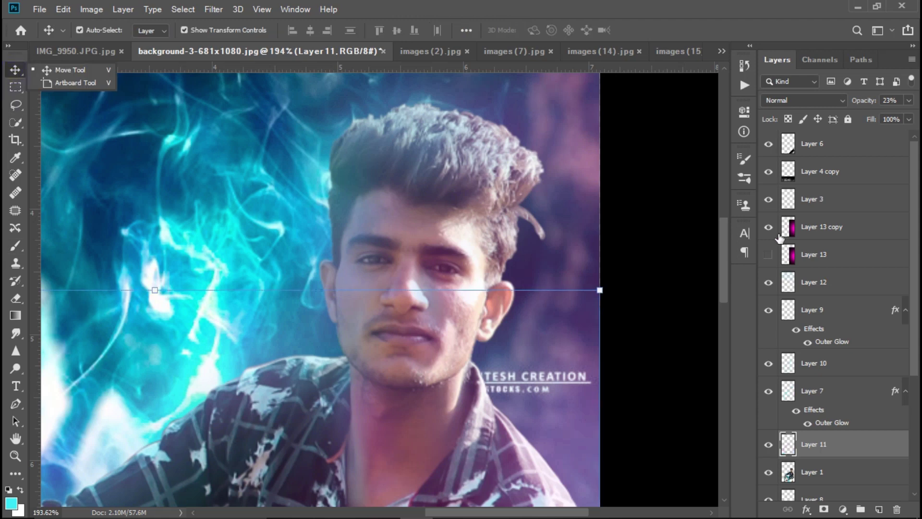
left_click(546, 319)
left_click_drag(561, 317, 693, 318)
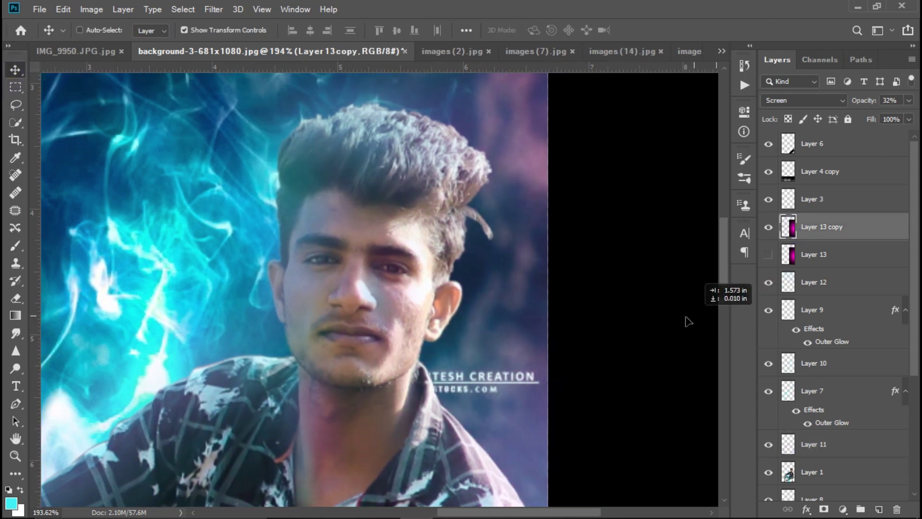
left_click_drag(693, 318, 668, 329)
Shrink Layer 13 to about 34% at 54% opacity and place it beside the face.
left_click(818, 256)
left_click_drag(525, 344, 424, 367)
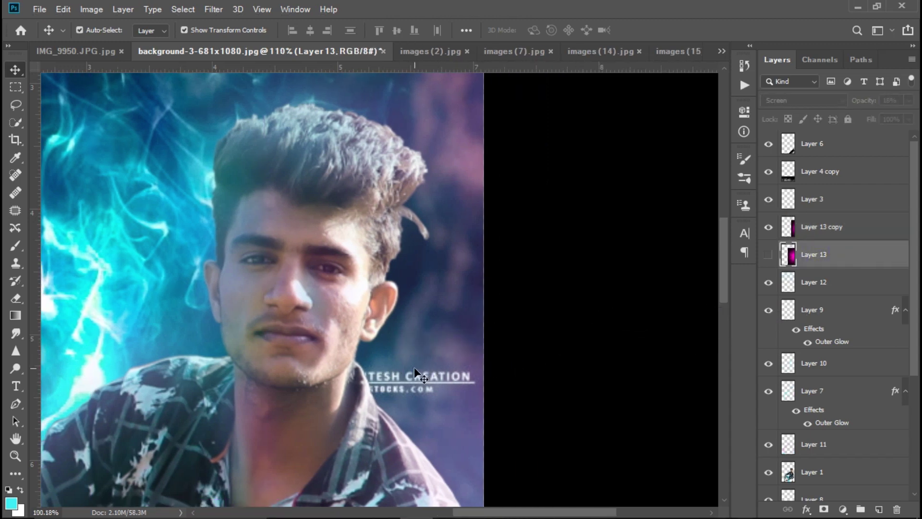
left_click_drag(425, 368, 432, 380)
scroll(432, 379, "down", 5)
mouse_move(572, 265)
left_mouse_down()
mouse_move(539, 264)
mouse_move(613, 306)
mouse_move(450, 296)
mouse_move(572, 293)
mouse_move(548, 333)
left_mouse_up()
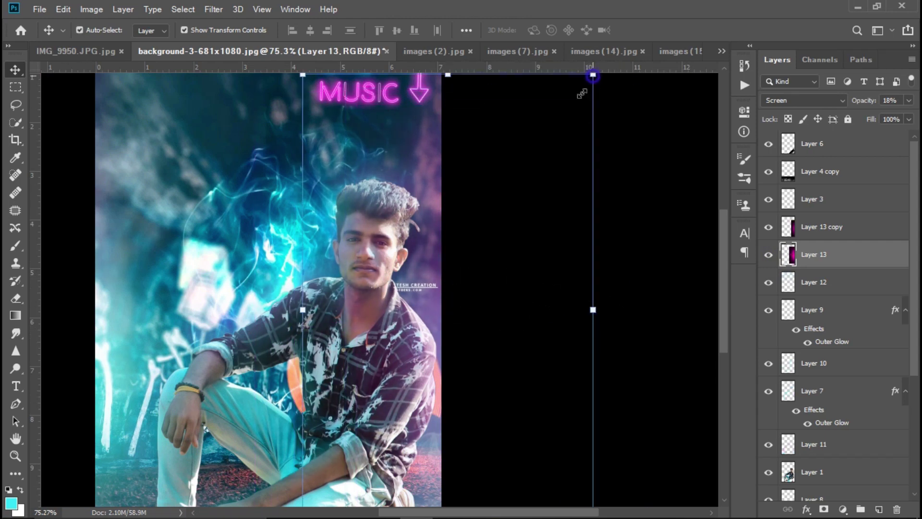
left_click_drag(592, 76, 437, 195)
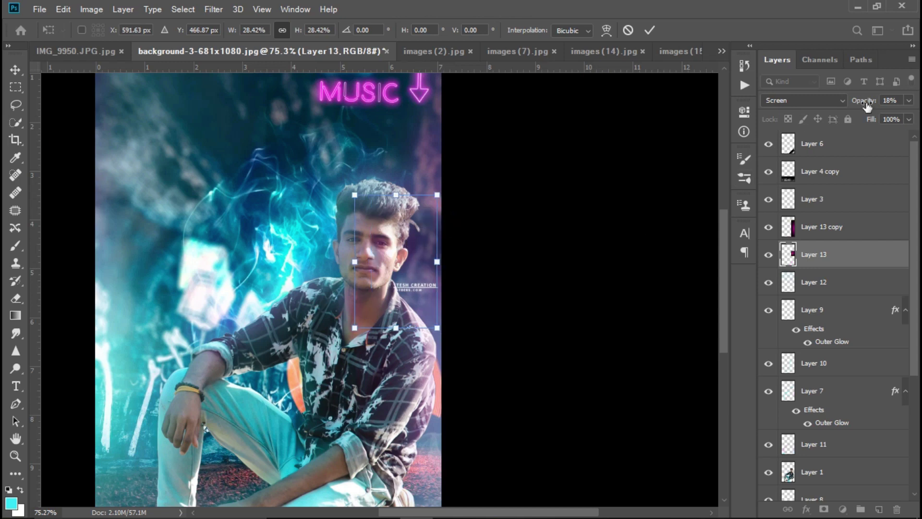
left_click_drag(866, 105, 903, 106)
left_click_drag(399, 272, 421, 291)
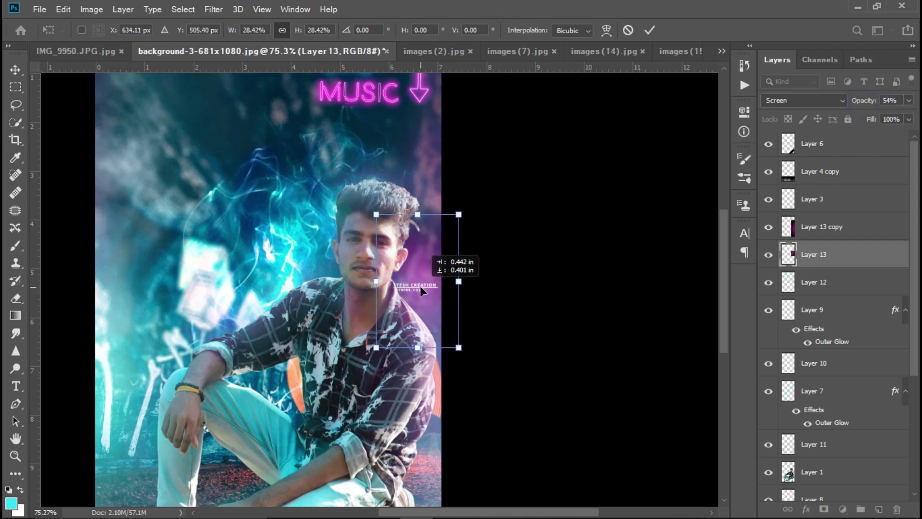
left_click_drag(458, 214, 485, 188)
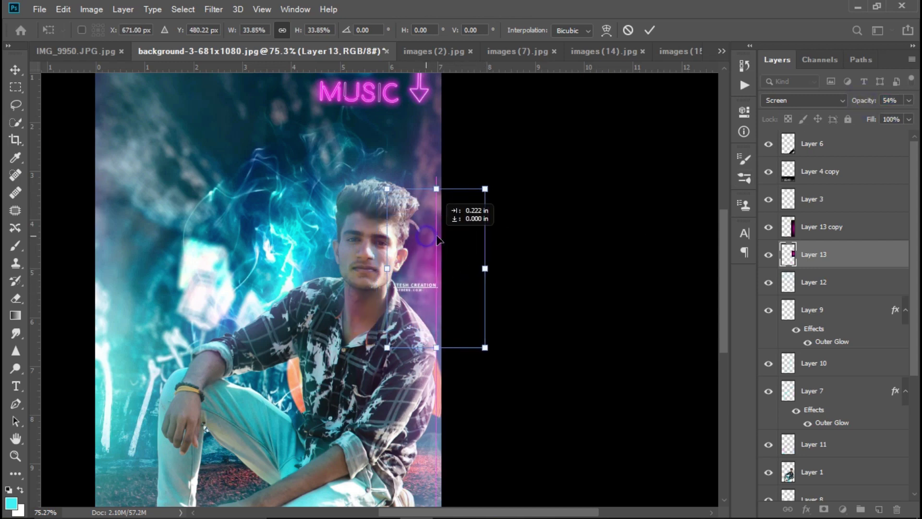
left_click(647, 29)
scroll(478, 356, "up", 5)
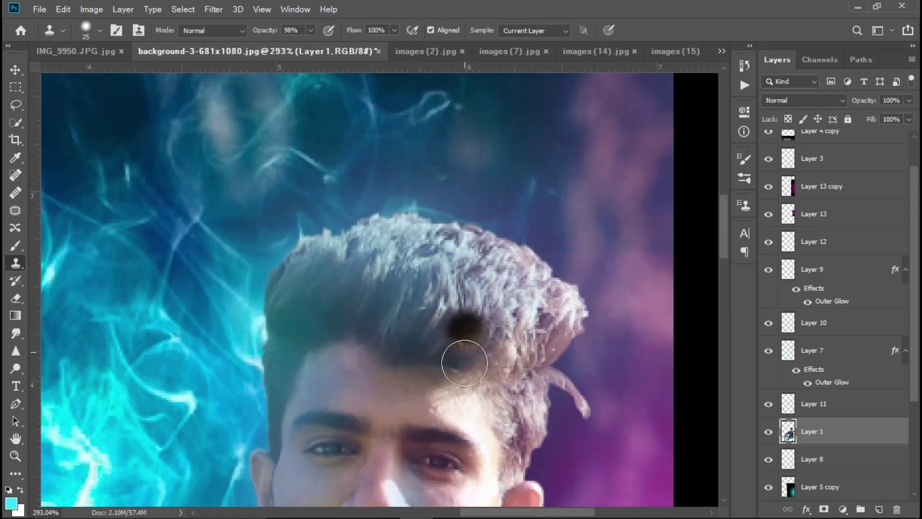
On a new layer, smudge cyan streaks up through the hair and fade it to about 52%.
key("b")
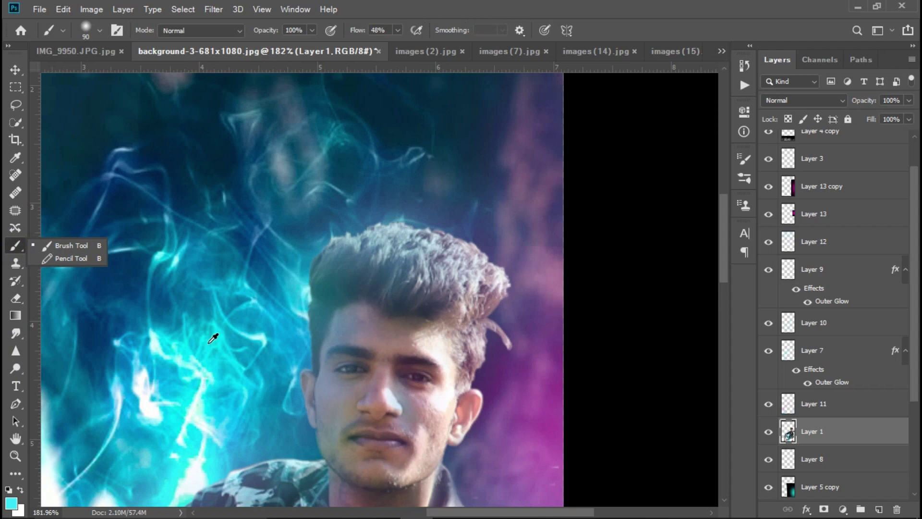
scroll(431, 279, "up", 5)
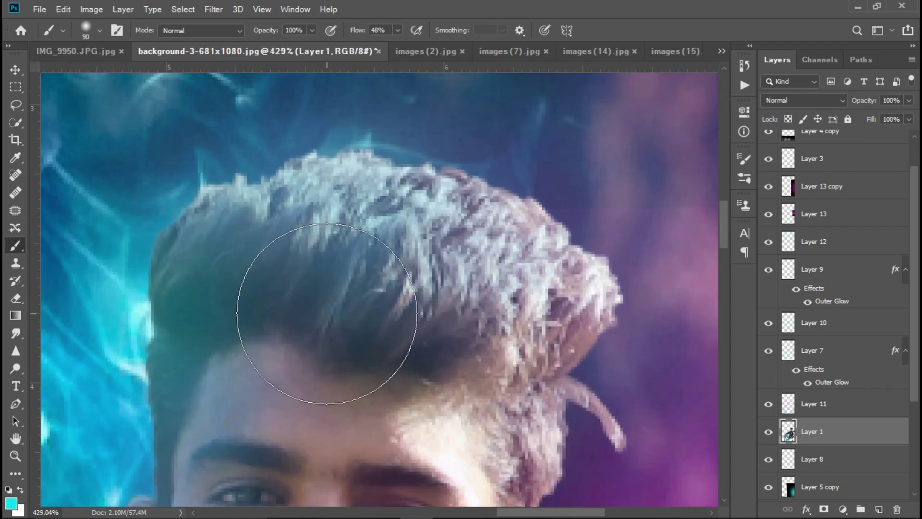
key("bracketleft")
key("bracketleft")
key("bracketleft")
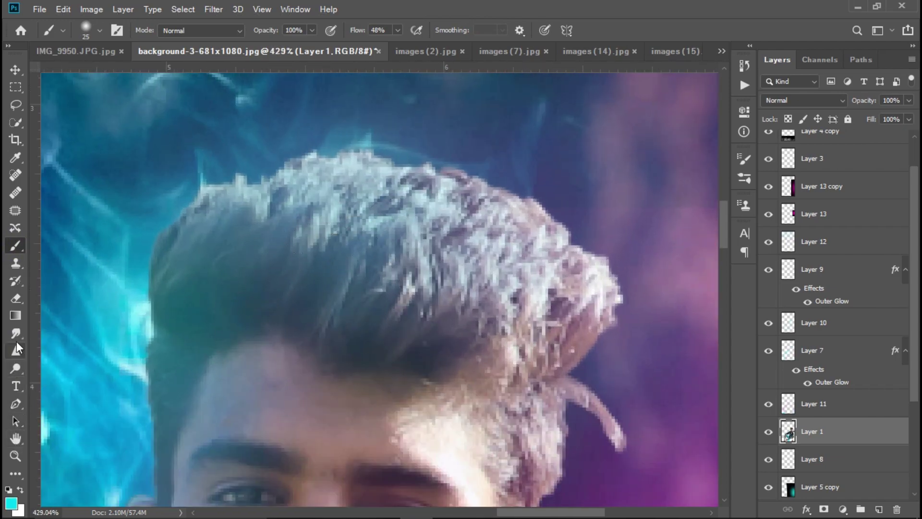
left_click(16, 333)
left_click_drag(221, 297, 201, 182)
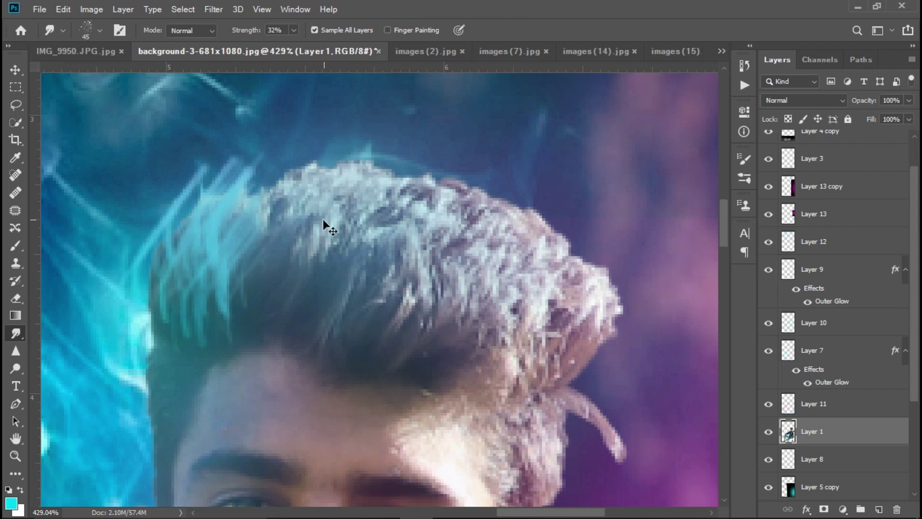
key("ctrl+z")
left_click(879, 509)
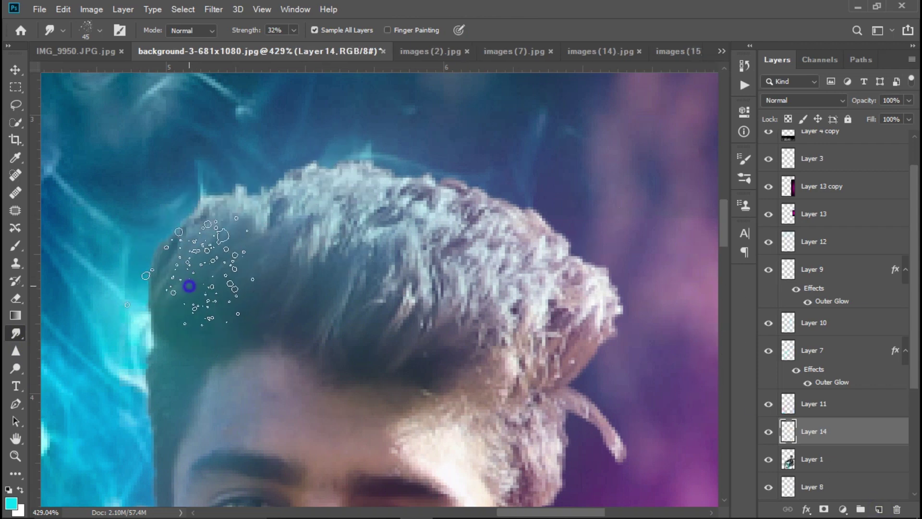
left_click_drag(190, 286, 226, 201)
left_click_drag(268, 268, 308, 192)
left_click_drag(326, 269, 384, 182)
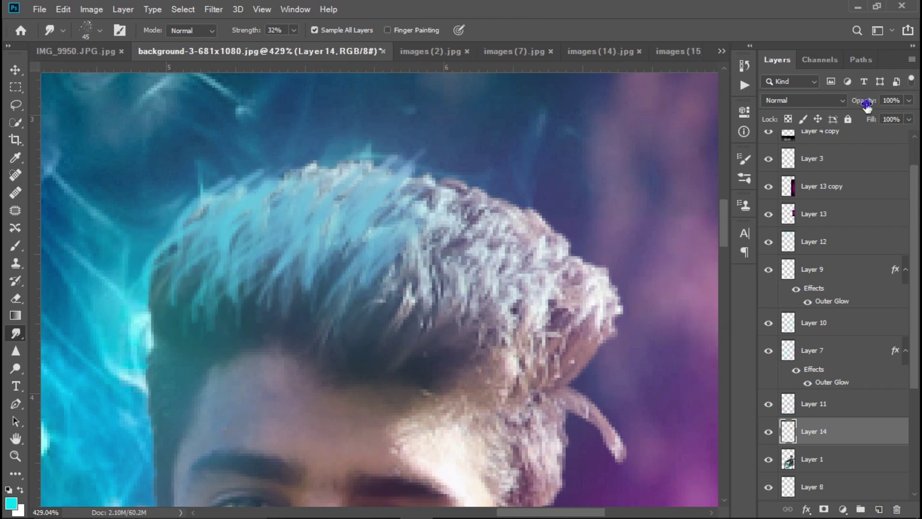
left_click_drag(866, 106, 827, 119)
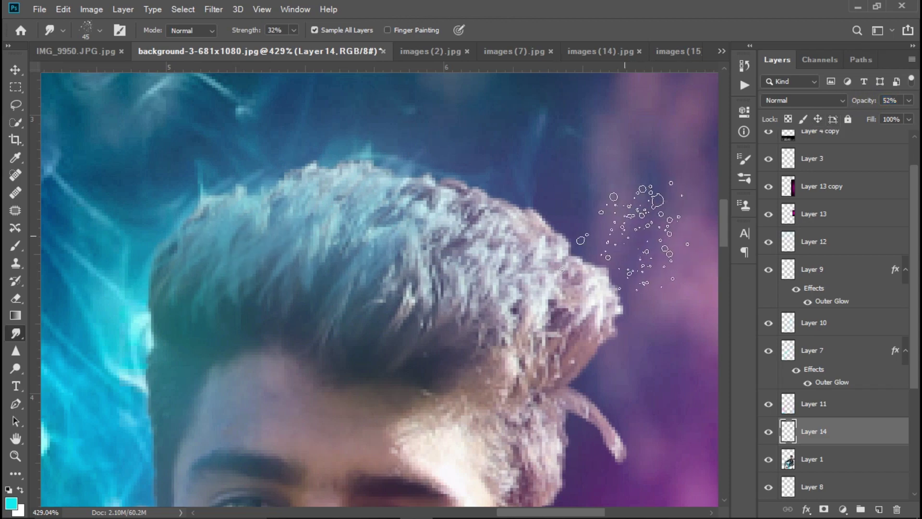
Sample the magenta of the neon MUSIC sign as the foreground colour.
scroll(619, 202, "down", 3)
scroll(620, 144, "down", 2)
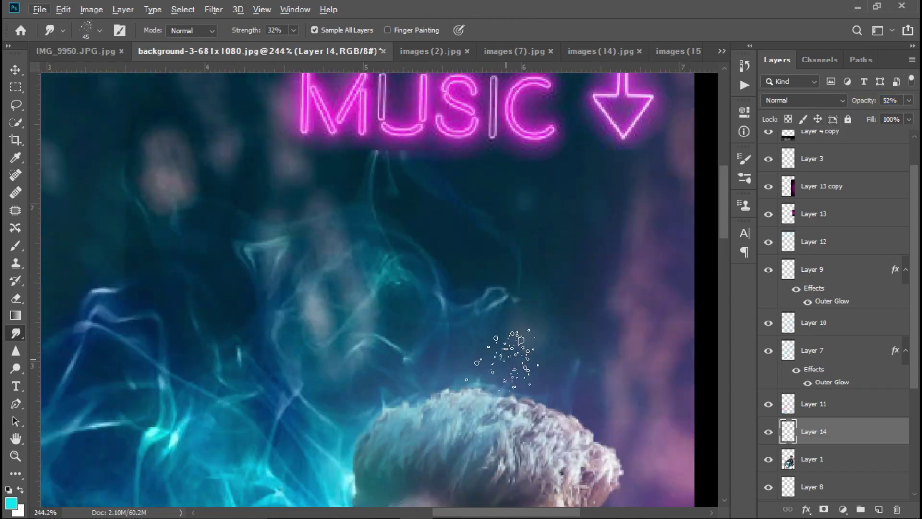
scroll(525, 338, "down", 3)
left_click(10, 502)
left_click(565, 241)
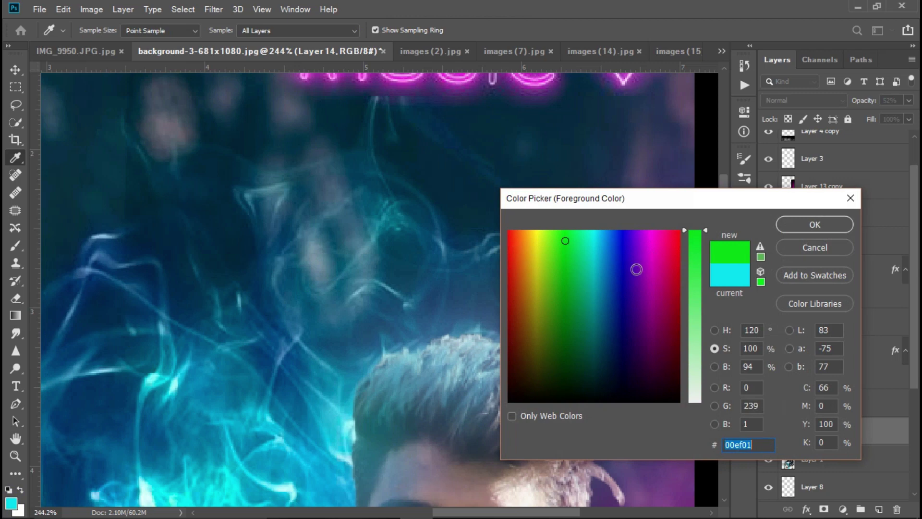
left_click(457, 81)
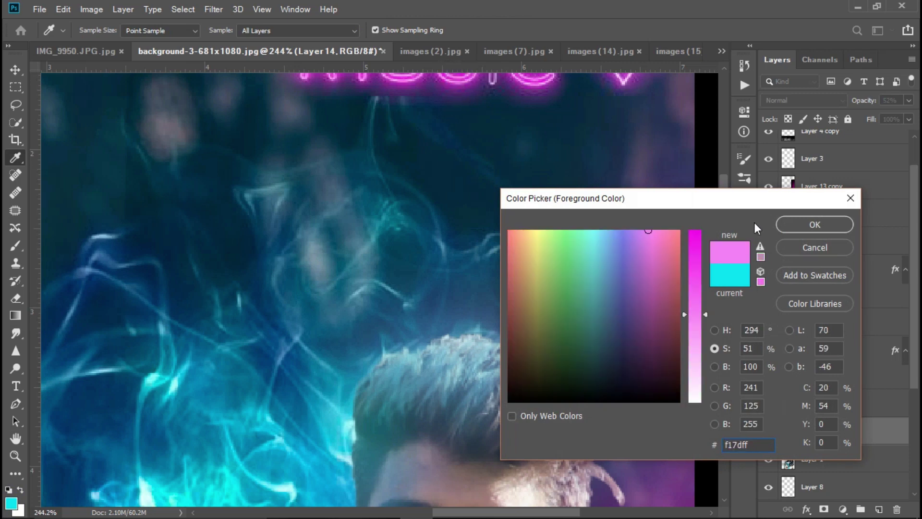
left_click(815, 224)
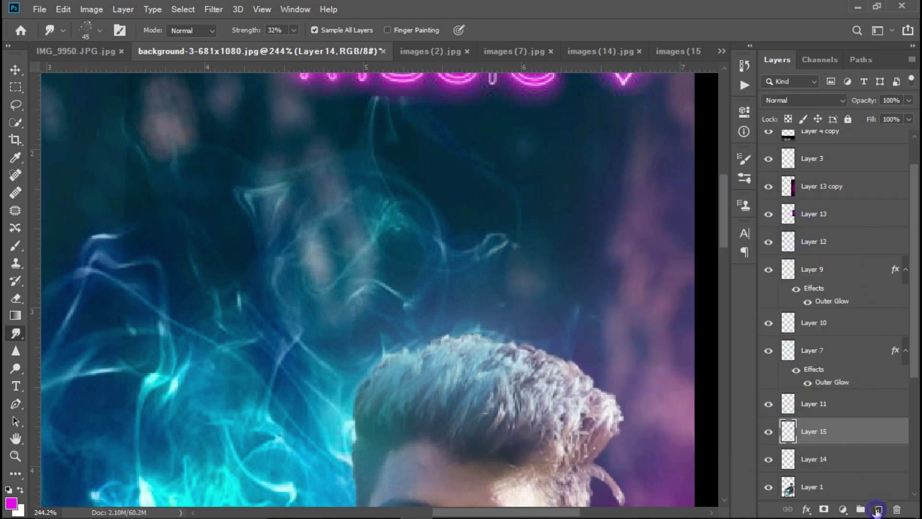
scroll(525, 422, "down", 5)
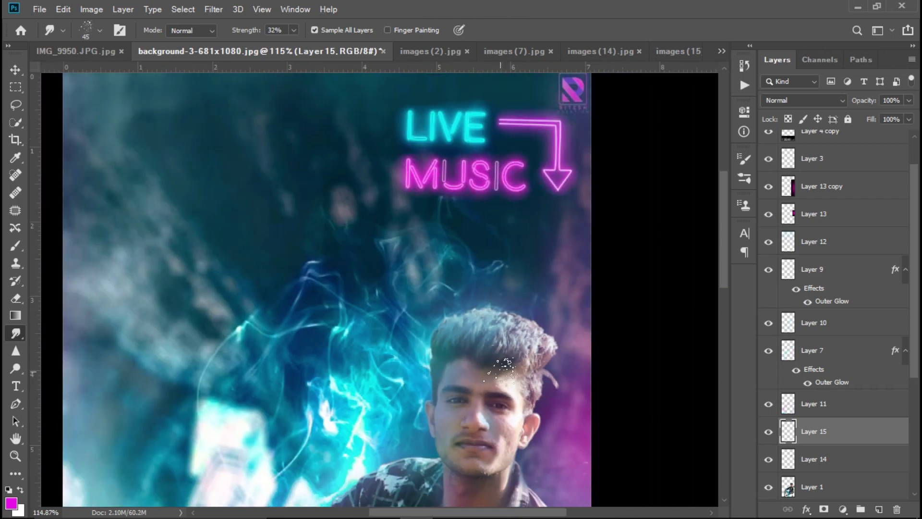
scroll(447, 391, "down", 3)
scroll(453, 236, "up", 3)
scroll(446, 257, "up", 3)
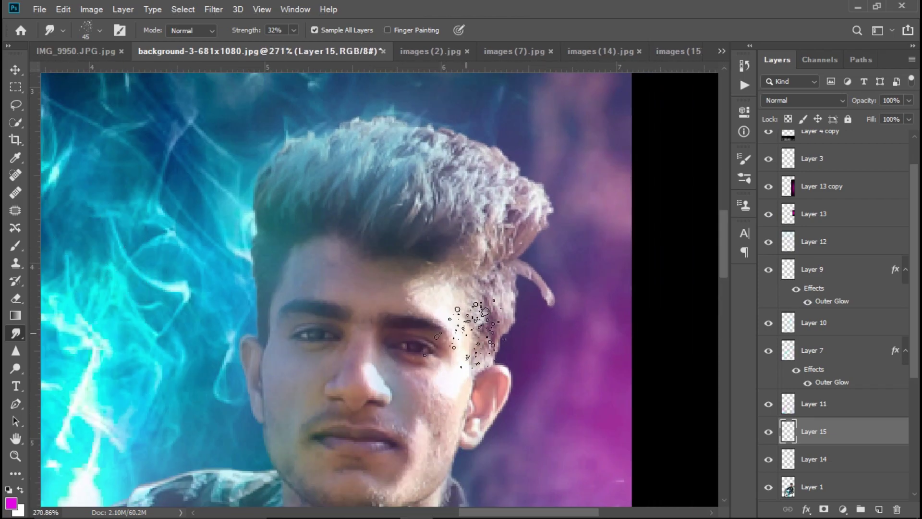
right_click(16, 247)
left_click(57, 262)
Paint purple over the hair and right temple with a soft brush, fading Layer 15 to 39%.
right_click(463, 214)
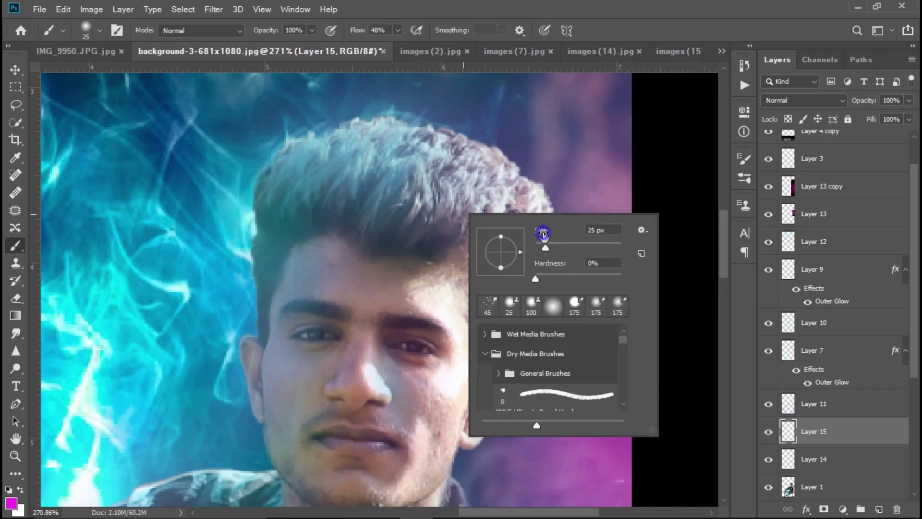
left_click(682, 214)
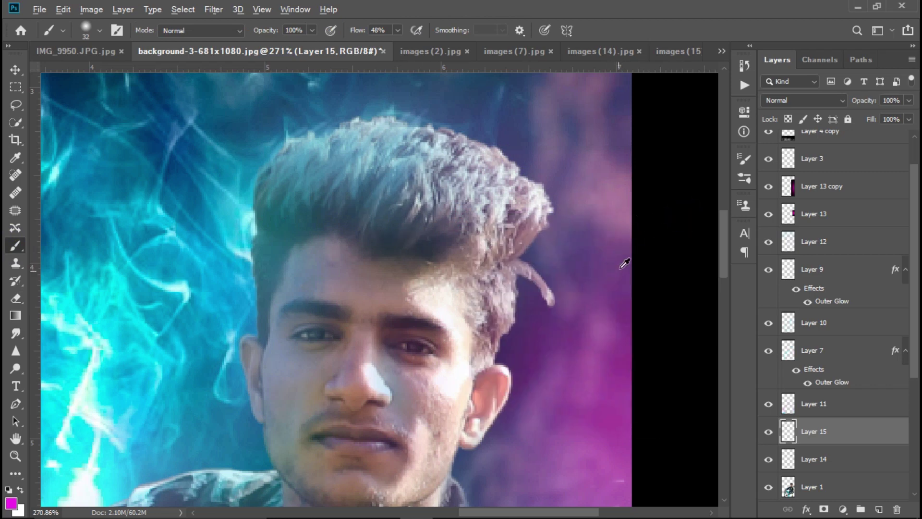
left_click(412, 225)
mouse_move(410, 217)
left_mouse_down()
mouse_move(473, 220)
mouse_move(494, 318)
mouse_move(461, 365)
left_mouse_up()
scroll(457, 295, "down", 3)
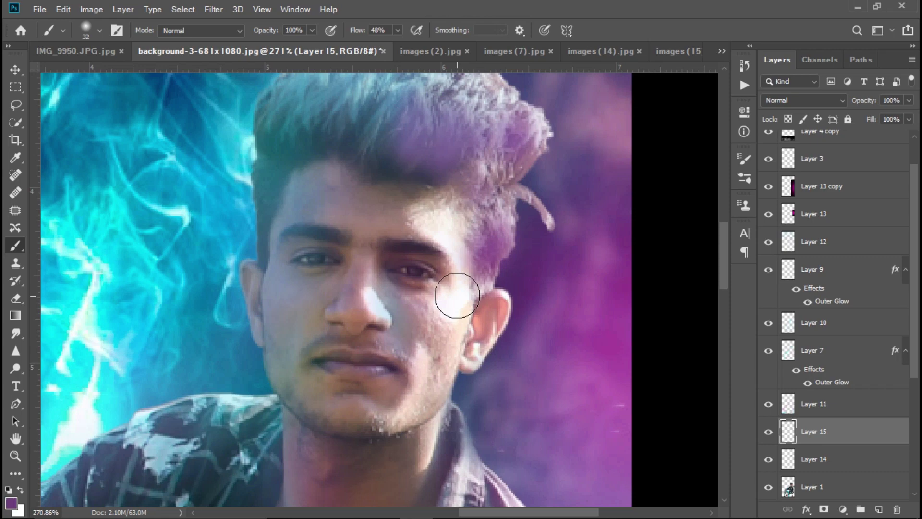
left_click_drag(461, 293, 541, 326)
left_click_drag(850, 108, 819, 140)
scroll(610, 198, "down", 3)
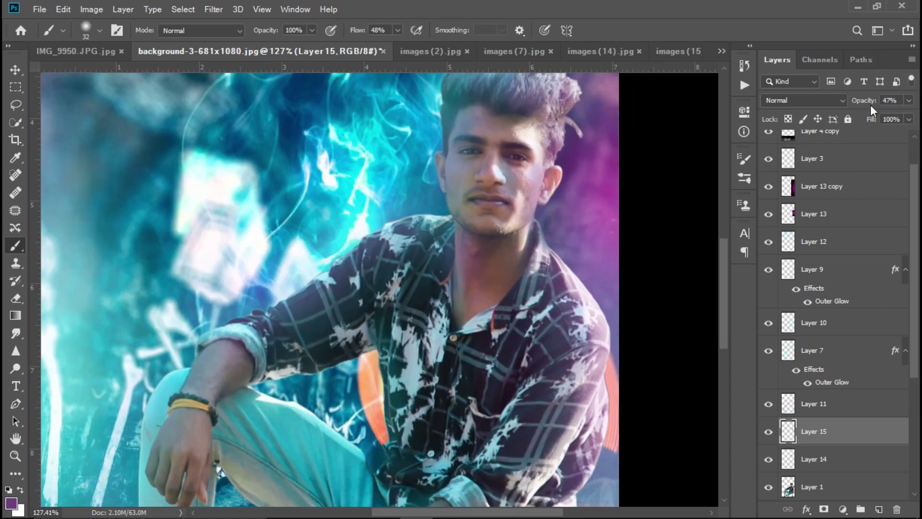
scroll(537, 267, "down", 2)
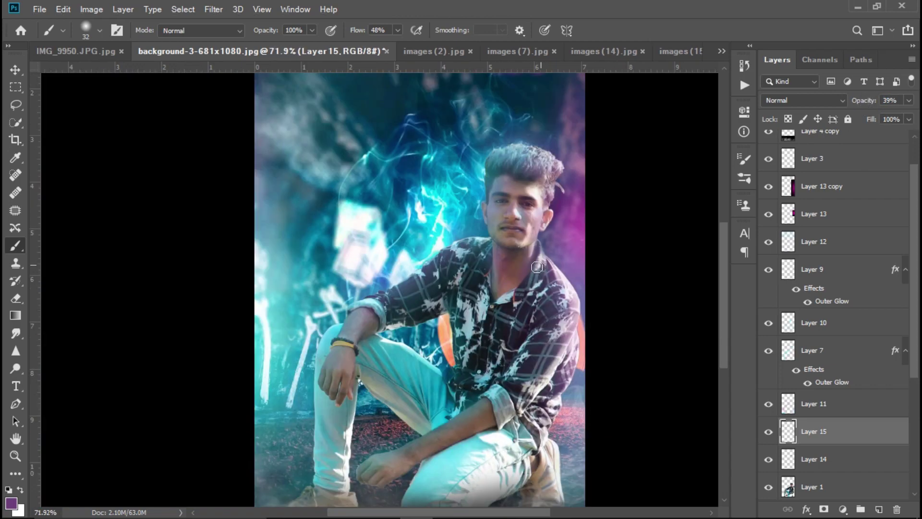
scroll(566, 226, "down", 2)
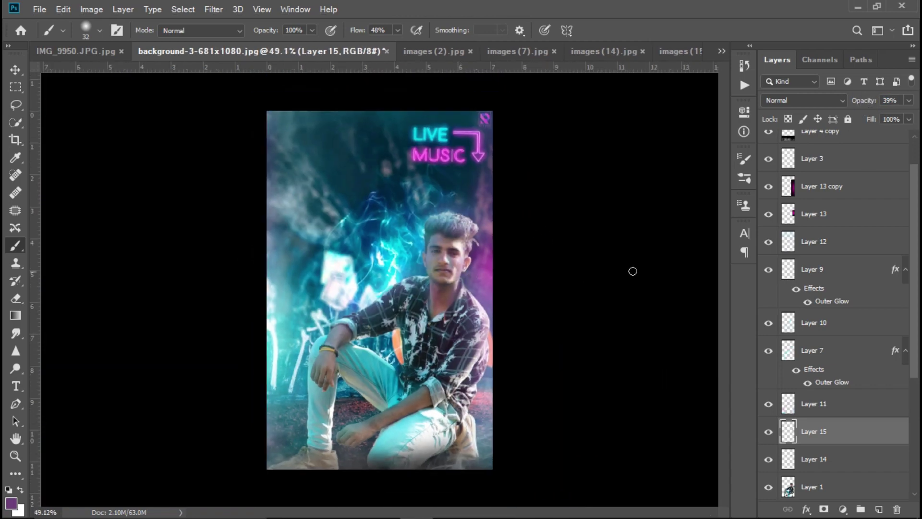
Flatten the poster and raise saturation, vibrance, dehaze and clarity in Camera Raw.
right_click(829, 248)
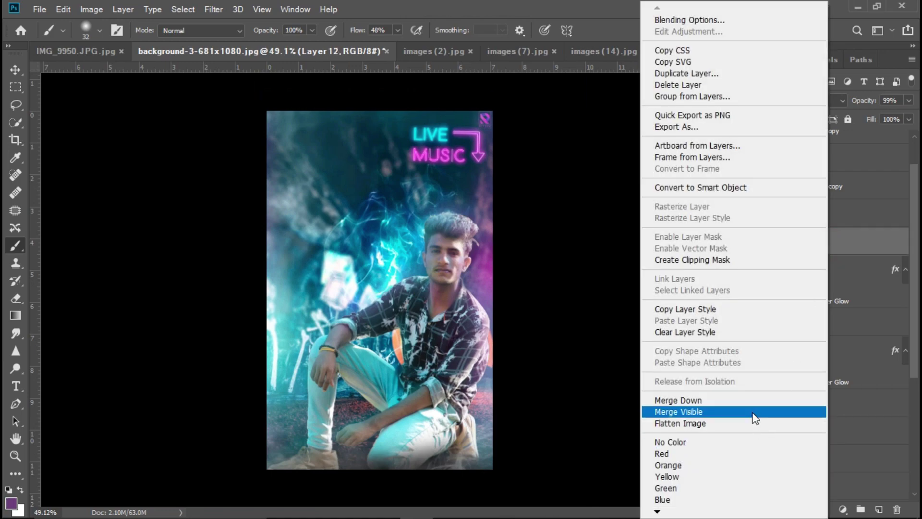
left_click(756, 426)
left_click(209, 9)
left_click(267, 88)
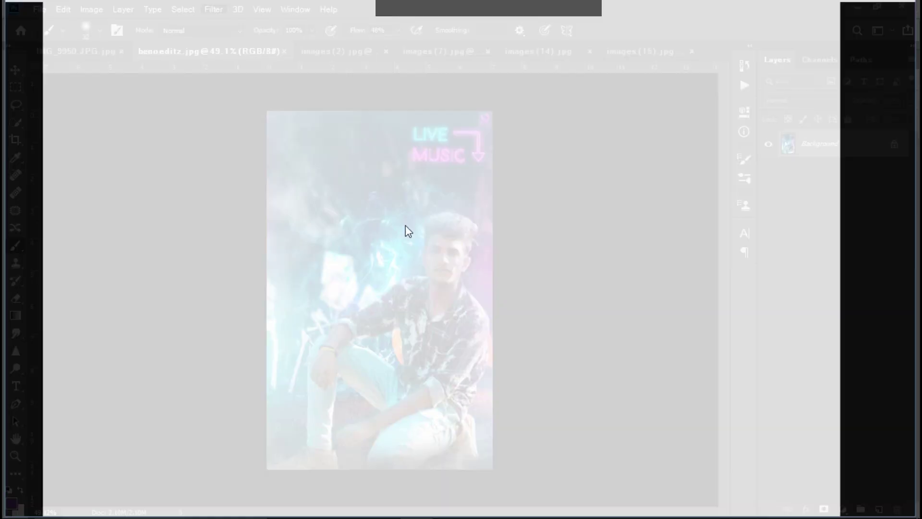
scroll(845, 319, "down", 2)
left_click_drag(813, 467, 842, 467)
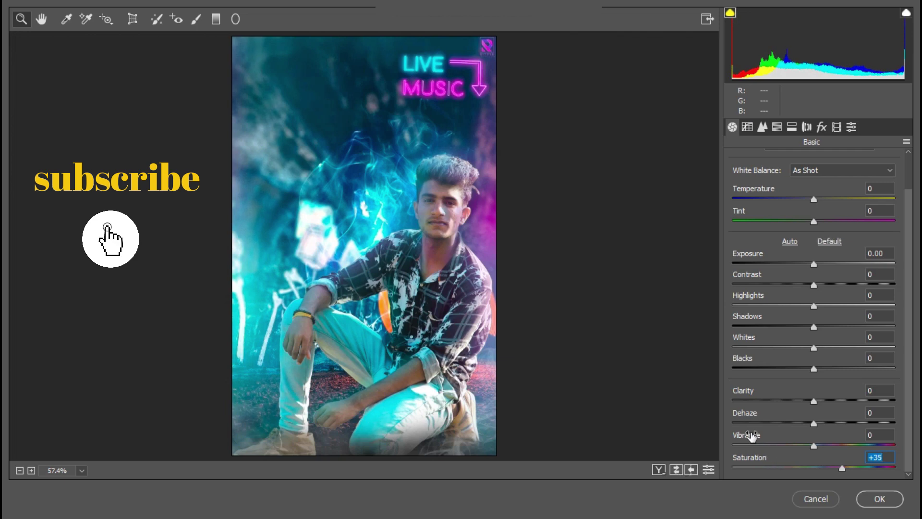
mouse_move(752, 436)
left_mouse_down()
mouse_move(762, 437)
mouse_move(764, 422)
left_mouse_up()
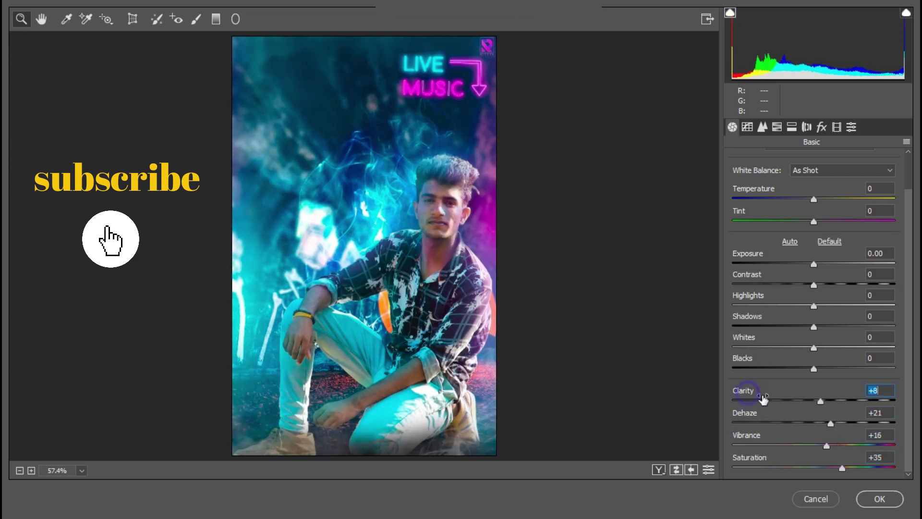
mouse_move(755, 396)
left_mouse_down()
mouse_move(787, 398)
mouse_move(768, 393)
left_mouse_up()
mouse_move(752, 360)
left_mouse_down()
mouse_move(738, 365)
mouse_move(775, 389)
left_mouse_up()
scroll(786, 378, "up", 2)
mouse_move(755, 299)
left_mouse_down()
mouse_move(746, 305)
mouse_move(760, 323)
left_mouse_up()
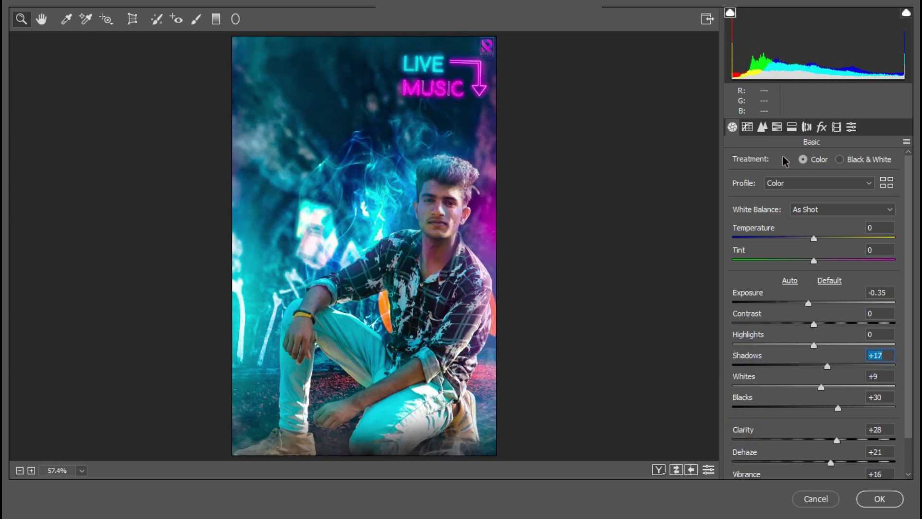
Shift the Aquas hue to +100, tweak Purples and Blues, and add a −37 vignette.
key("ctrl+alt+4")
left_click_drag(755, 293, 917, 363)
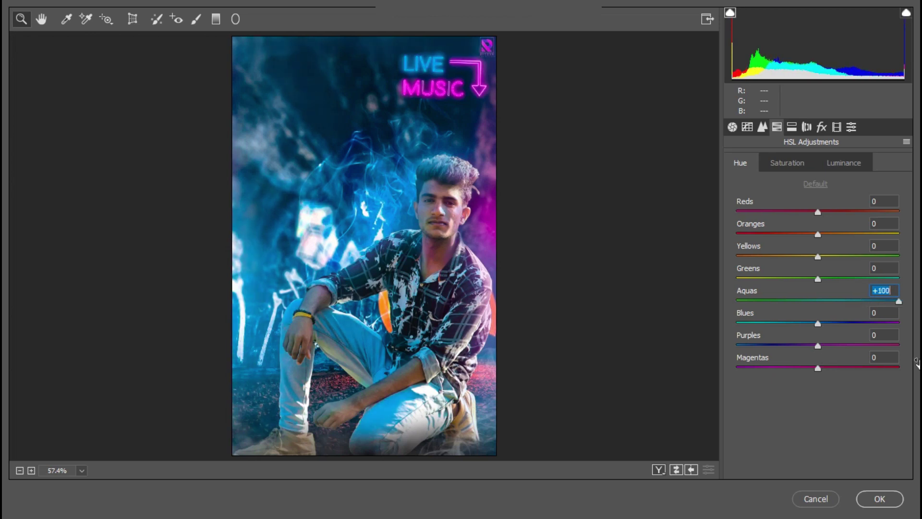
left_click(637, 343, "alt")
mouse_move(756, 336)
left_mouse_down()
mouse_move(805, 339)
mouse_move(731, 361)
left_mouse_up()
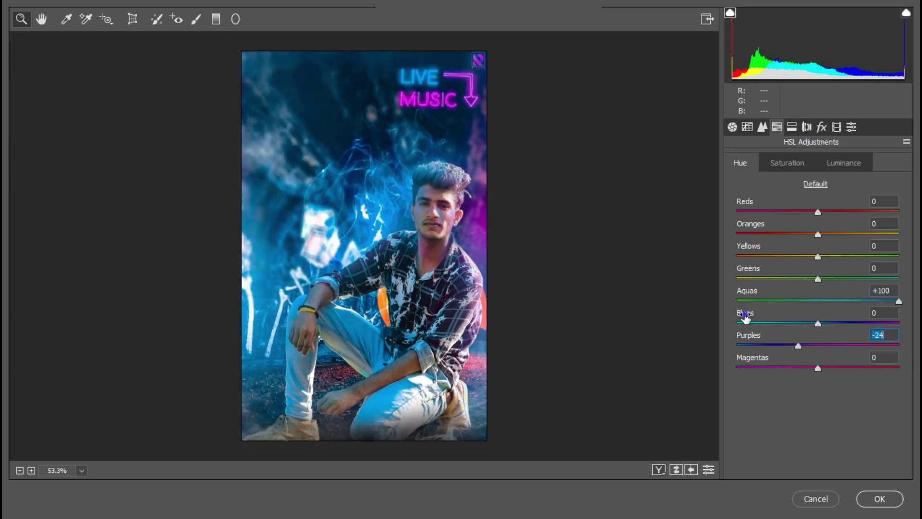
left_click_drag(745, 317, 729, 320)
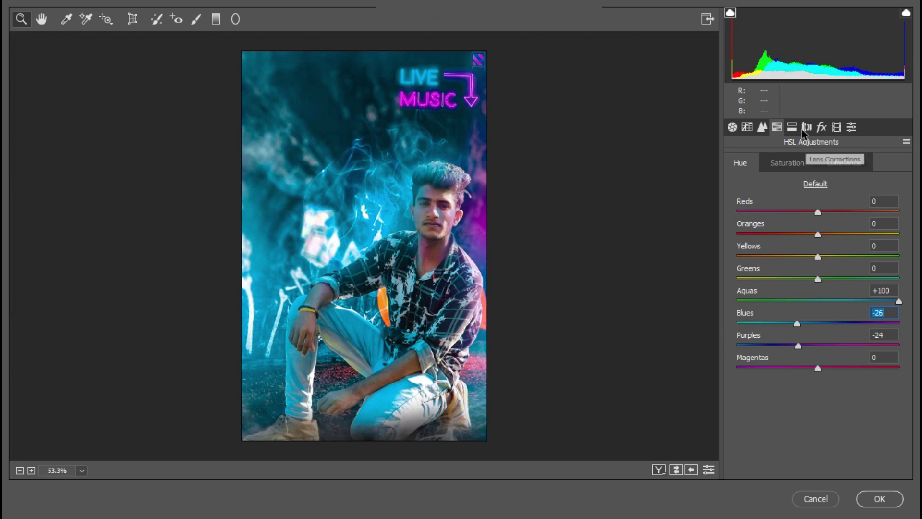
left_click(821, 128)
mouse_move(767, 294)
left_mouse_down()
mouse_move(743, 301)
mouse_move(760, 332)
mouse_move(795, 344)
mouse_move(770, 367)
left_mouse_up()
Apply the Camera Raw colour grade and pick the Dodge Tool at 54% midtones exposure.
left_click(879, 499)
left_click(16, 368)
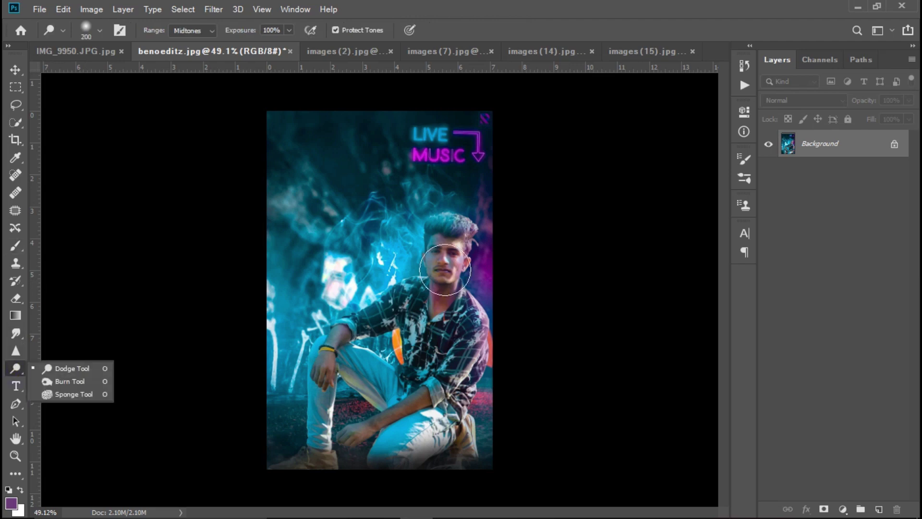
scroll(484, 214, "up", 2)
scroll(462, 257, "up", 2)
scroll(448, 256, "up", 1)
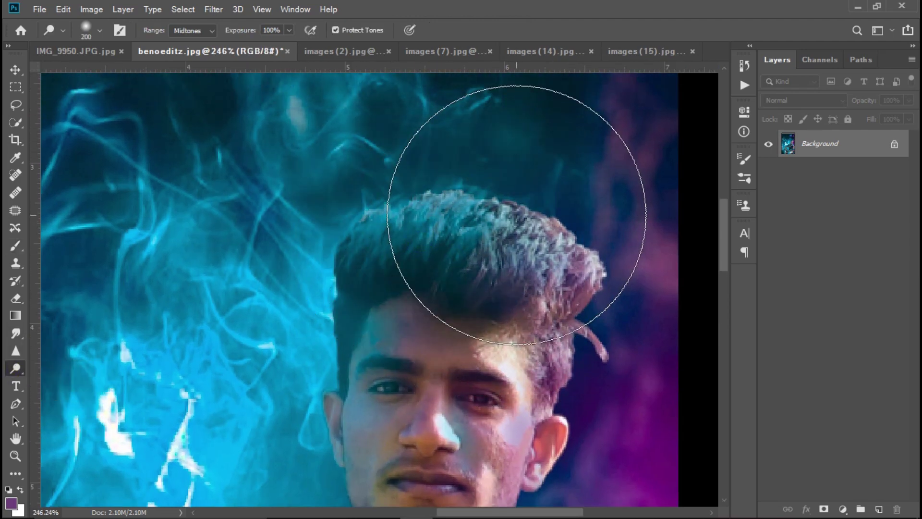
Zoom in on the seated figure and return to the Brush tool.
scroll(519, 205, "down", 2)
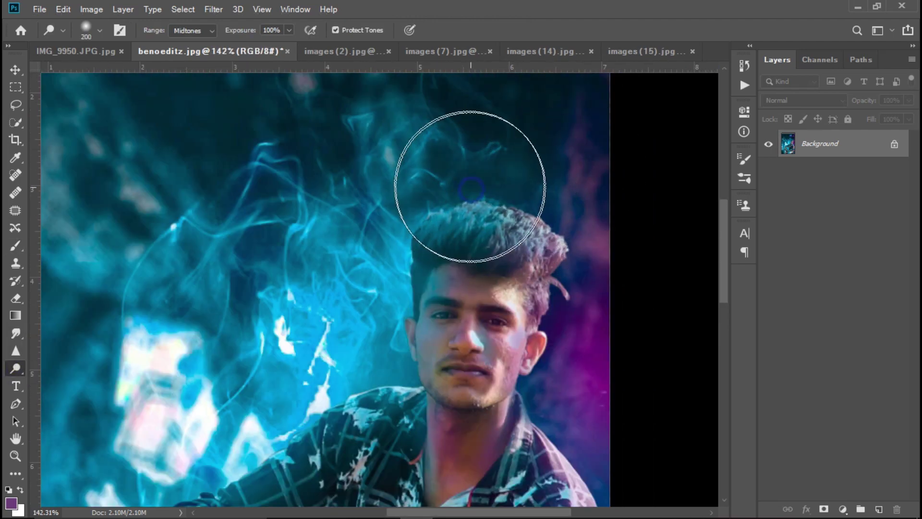
scroll(595, 182, "down", 2)
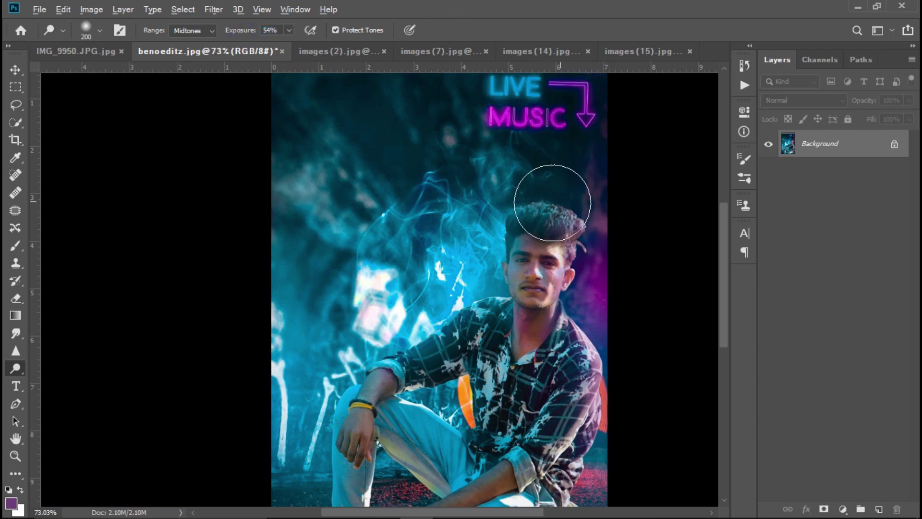
scroll(661, 269, "down", 2)
scroll(661, 270, "up", 3)
scroll(515, 346, "down", 2)
scroll(491, 338, "up", 2)
scroll(490, 338, "up", 1)
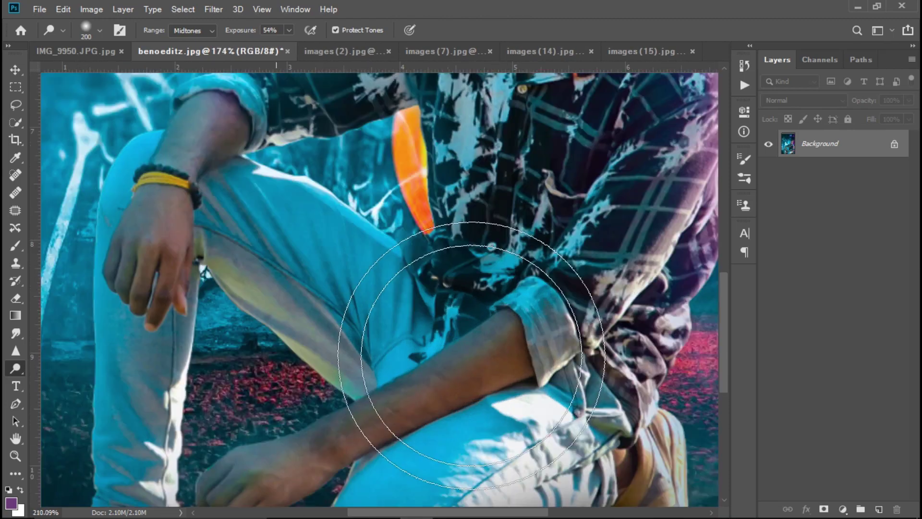
scroll(453, 309, "up", 2)
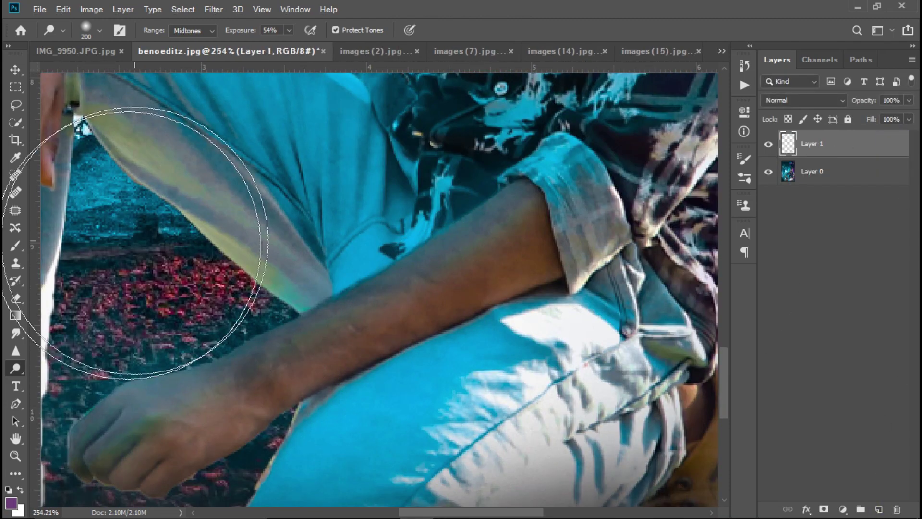
left_click(16, 245)
Paint a cyan glow from the hand up the forearm, replacing an undone purple stroke.
left_click_drag(86, 426, 121, 404)
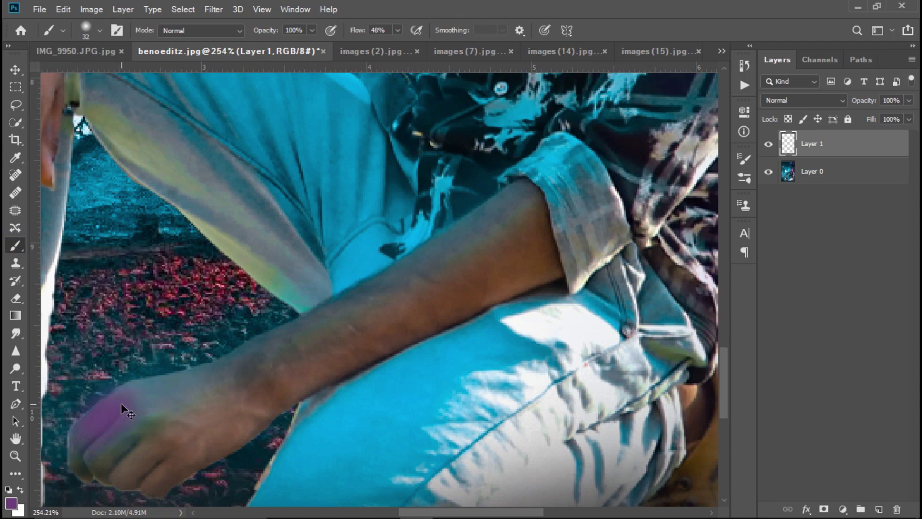
key("ctrl+z")
scroll(244, 290, "down", 3)
scroll(360, 212, "up", 2)
scroll(330, 212, "up", 1)
left_click(336, 219, "alt")
scroll(348, 245, "up", 1)
scroll(204, 312, "up", 1)
left_click_drag(158, 331, 520, 132)
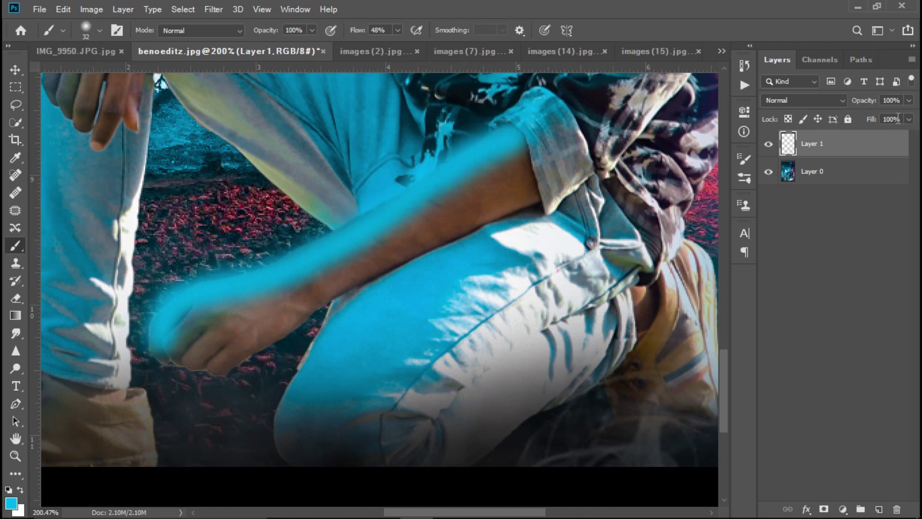
Nudge the cyan layer slightly up-left and set Layer 1's opacity to 40%.
left_click_drag(846, 109, 836, 117)
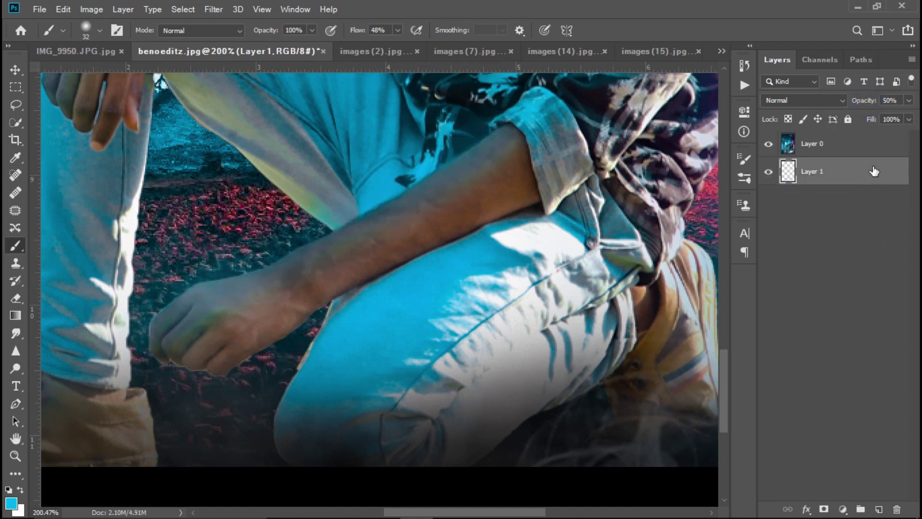
left_click_drag(854, 101, 836, 111)
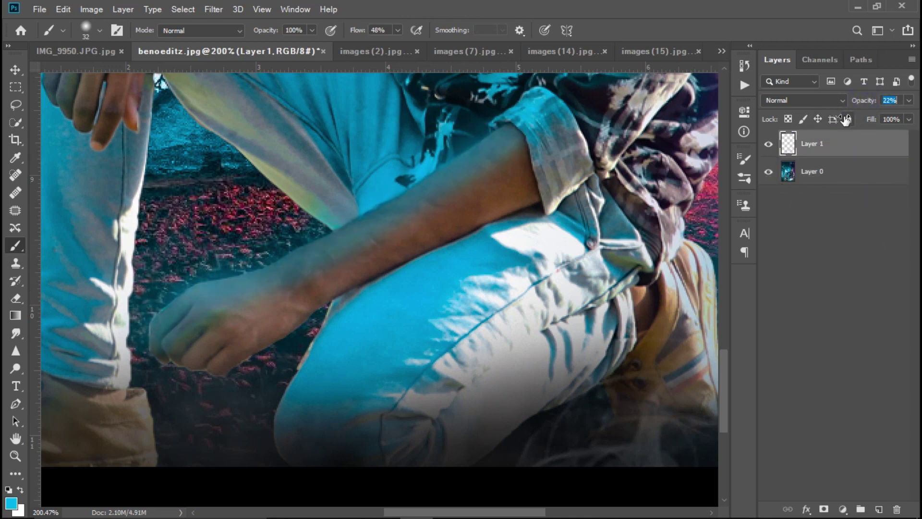
key("v")
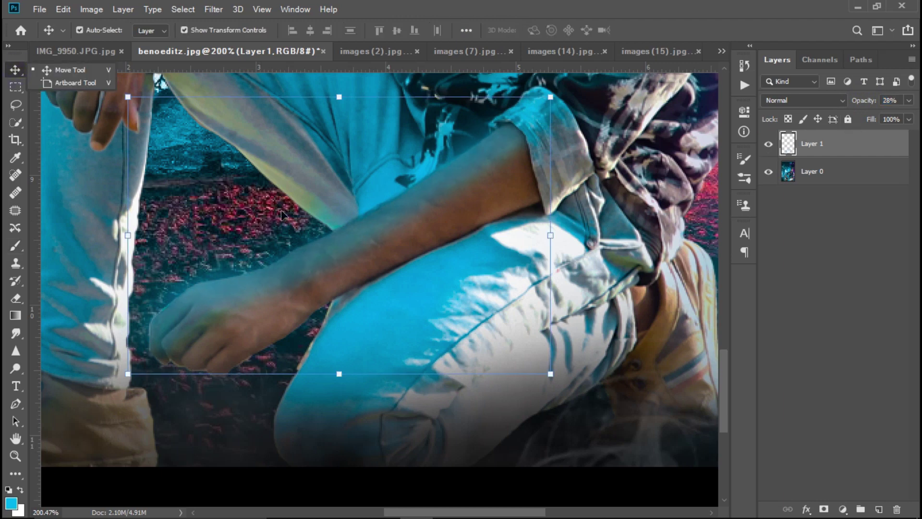
left_click_drag(338, 202, 333, 201)
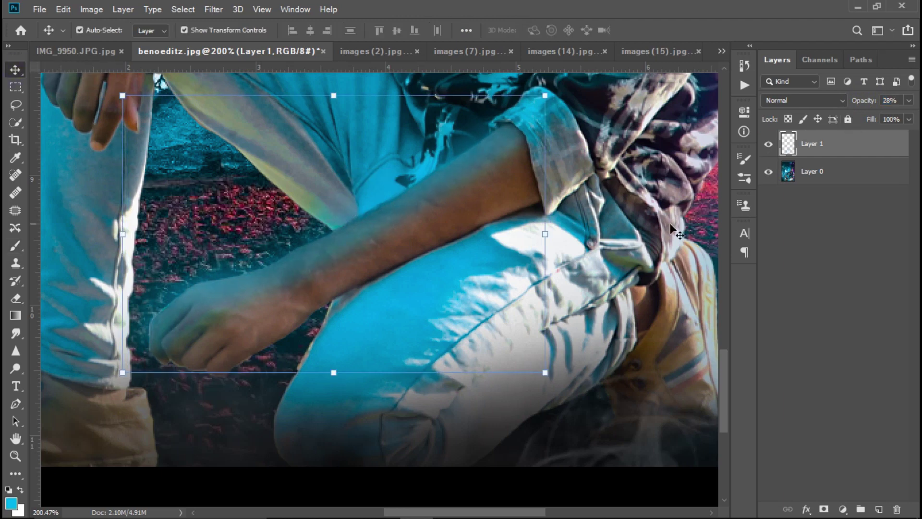
left_click_drag(864, 104, 873, 117)
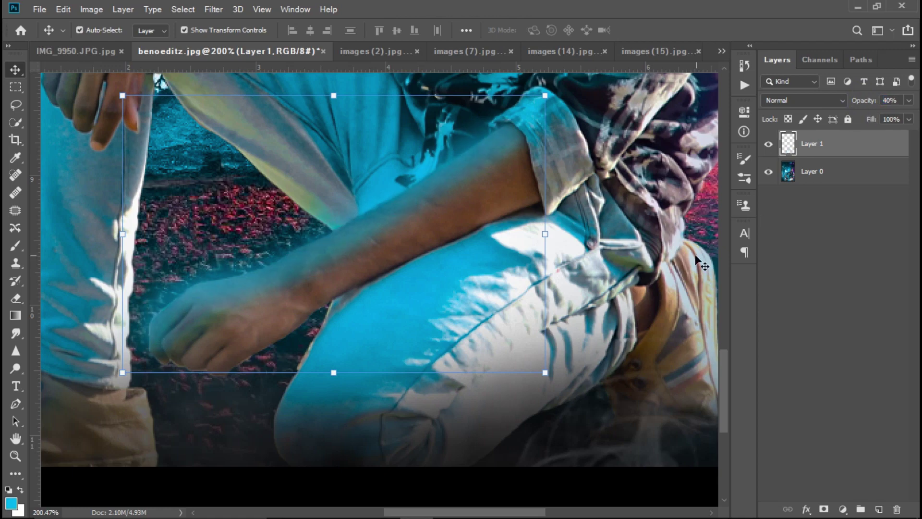
scroll(696, 257, "down", 5, "alt")
left_click(258, 363)
scroll(488, 357, "down", 3, "alt")
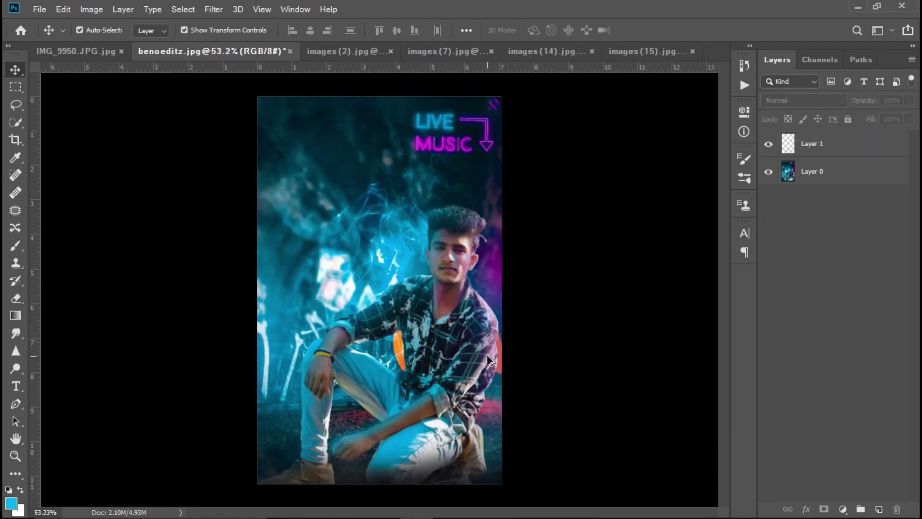
Close the leftover 'images' reference documents, including images (2) and images (15).
left_click(816, 145)
left_click(660, 278)
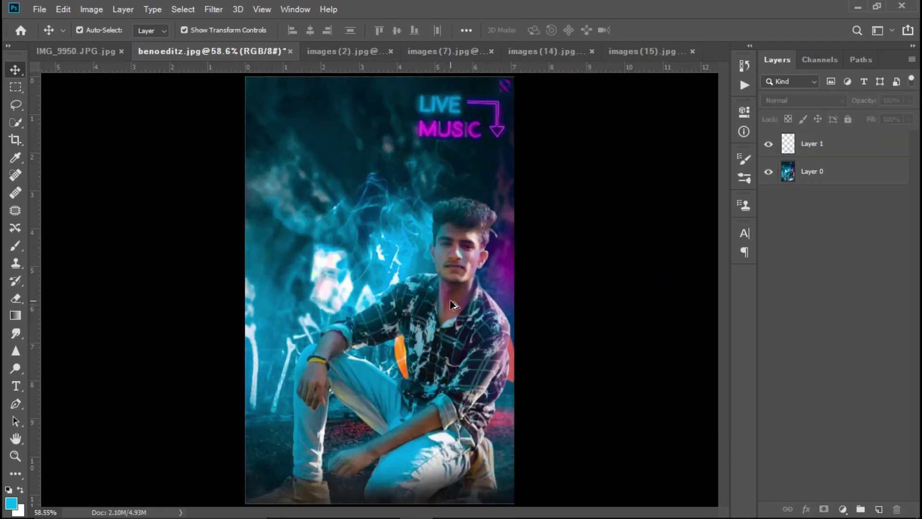
left_click(390, 51)
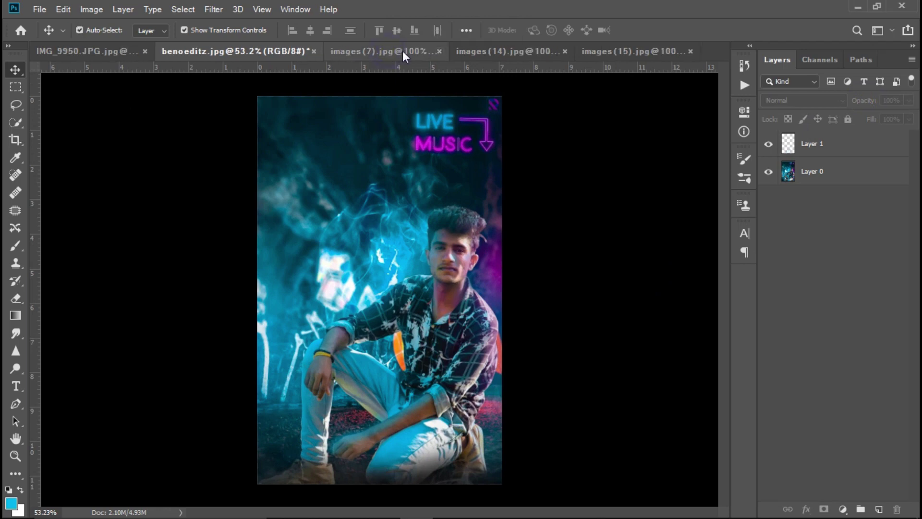
left_click(398, 53)
left_click(523, 51)
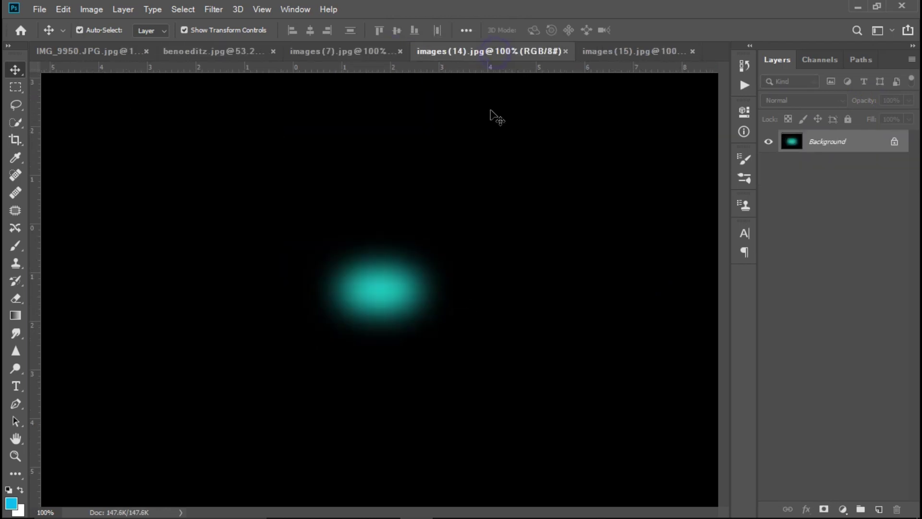
left_click(656, 51)
left_click(691, 51)
left_click(692, 51)
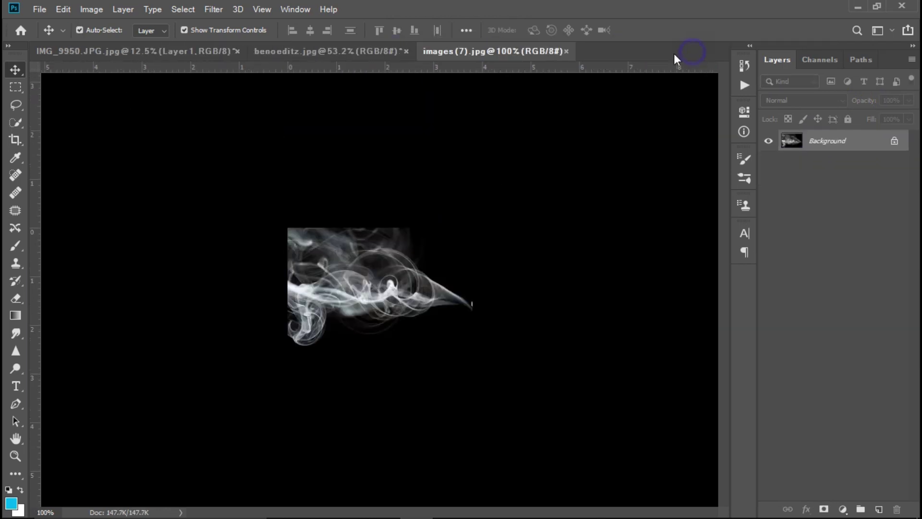
left_click(66, 50)
left_click_drag(422, 361, 482, 125)
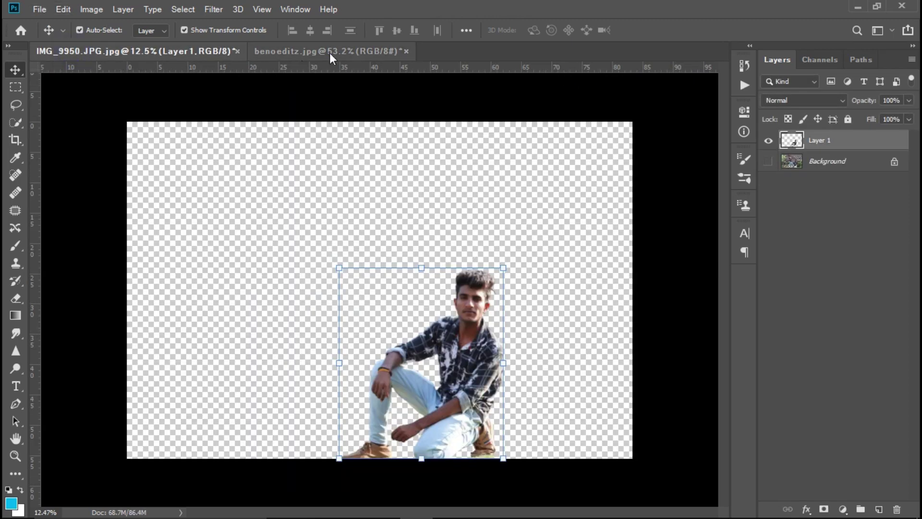
Open the logosign.jpg signature sheet.
left_click(40, 10)
left_click(62, 32)
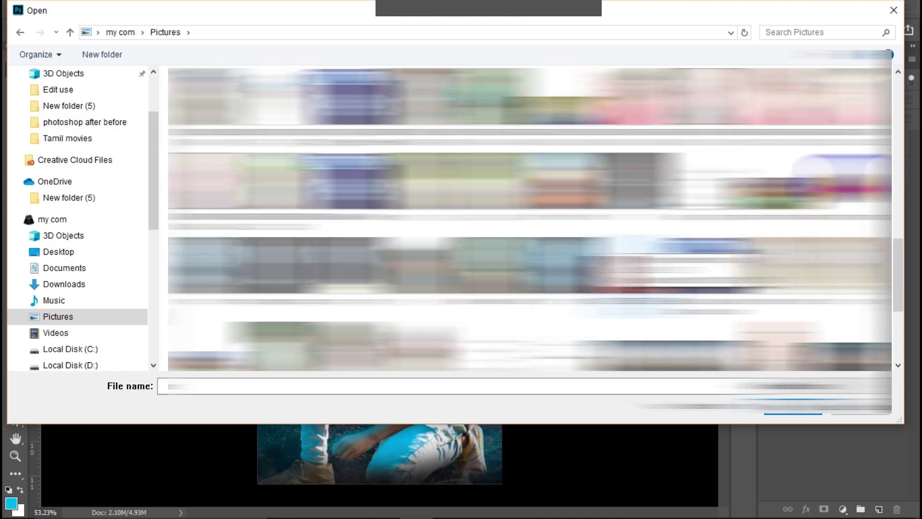
left_click(696, 269)
left_click(792, 407)
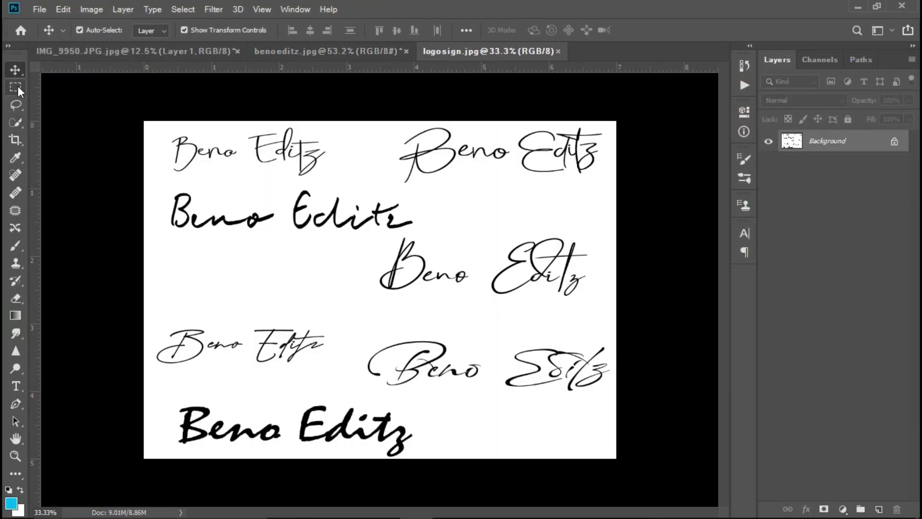
Select the bold second-row signature and place it beside LIVE MUSIC in the poster.
left_click(18, 89)
left_click_drag(169, 186, 422, 234)
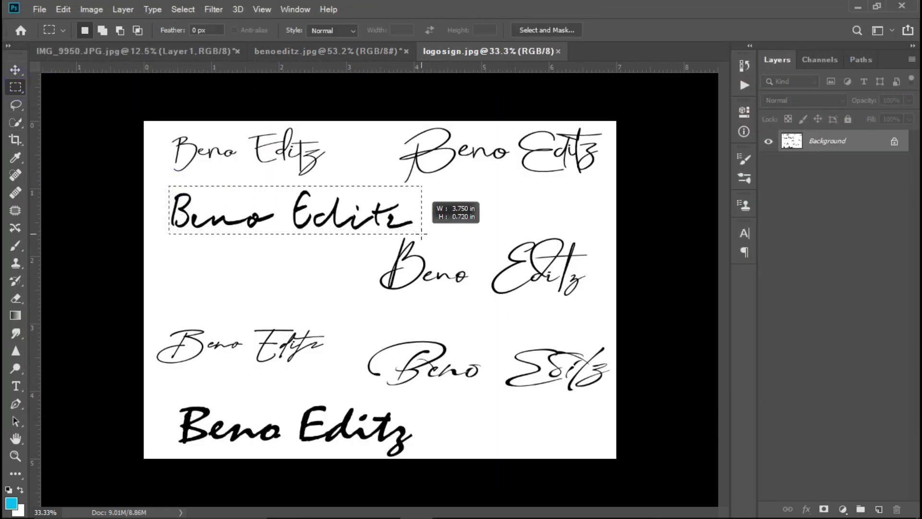
key("v")
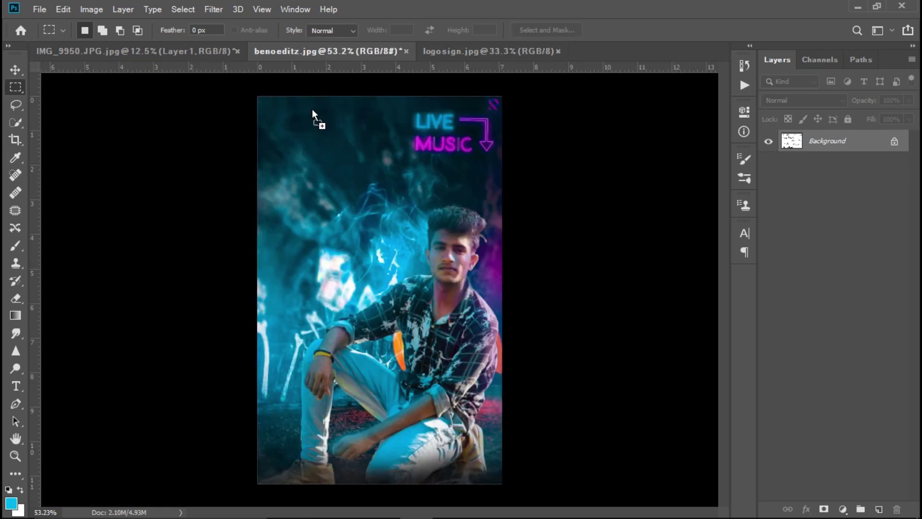
left_click_drag(253, 215, 394, 172)
left_click(607, 153)
key("ctrl+0")
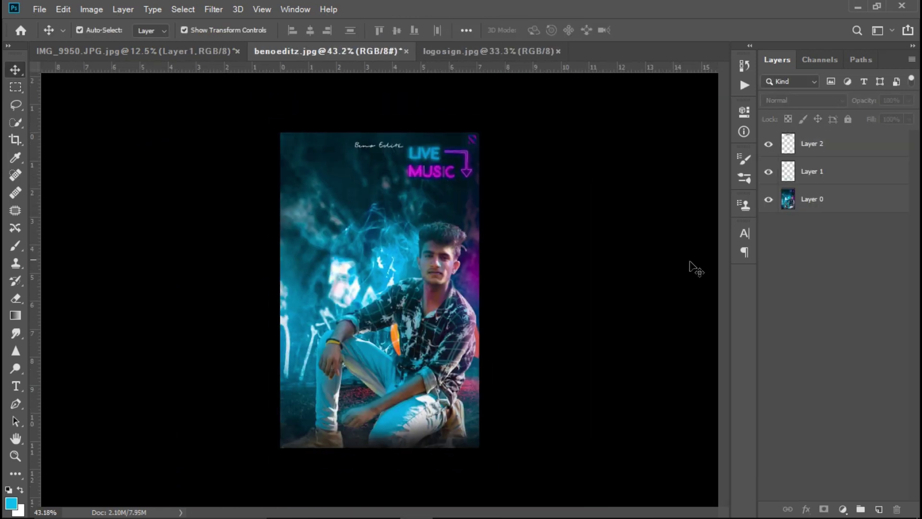
Merge the visible layers and slightly raise saturation with Vibrance.
left_click(816, 198)
right_click(824, 194)
left_click(728, 391)
left_click(92, 9)
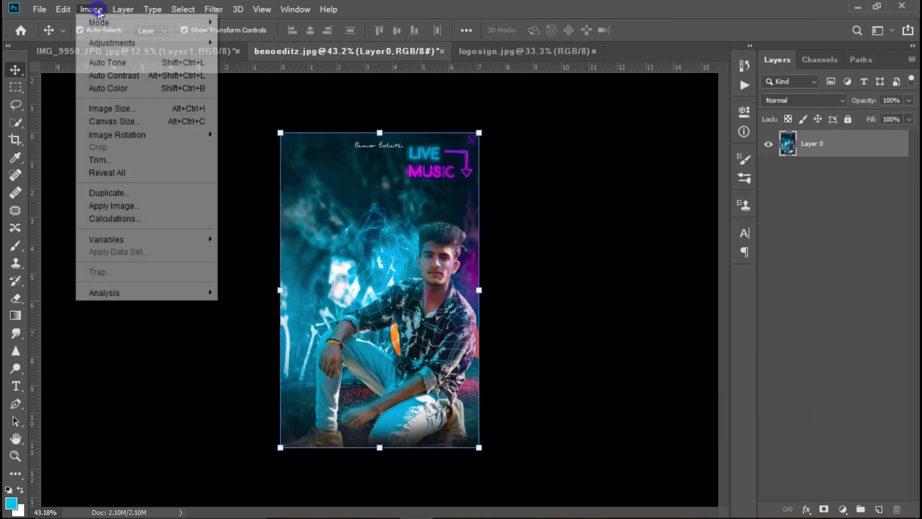
left_click(245, 97)
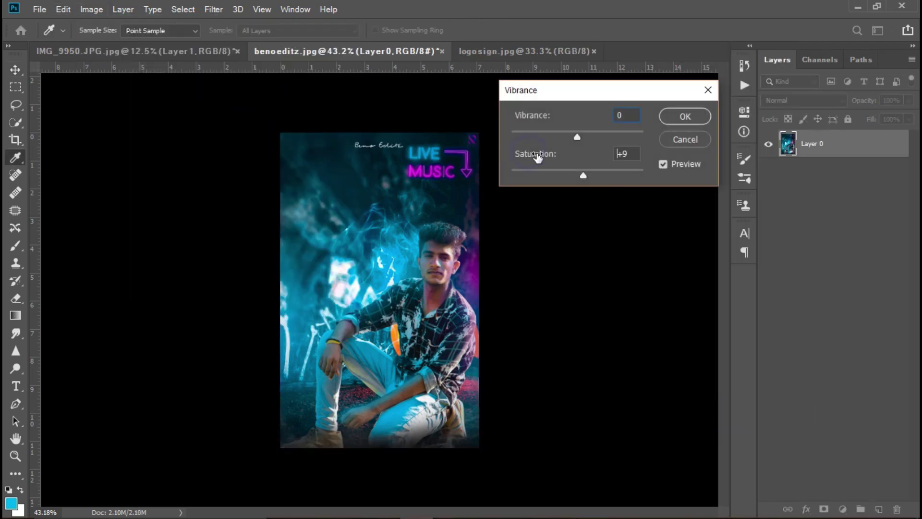
left_click_drag(518, 220, 533, 256)
left_click(685, 116)
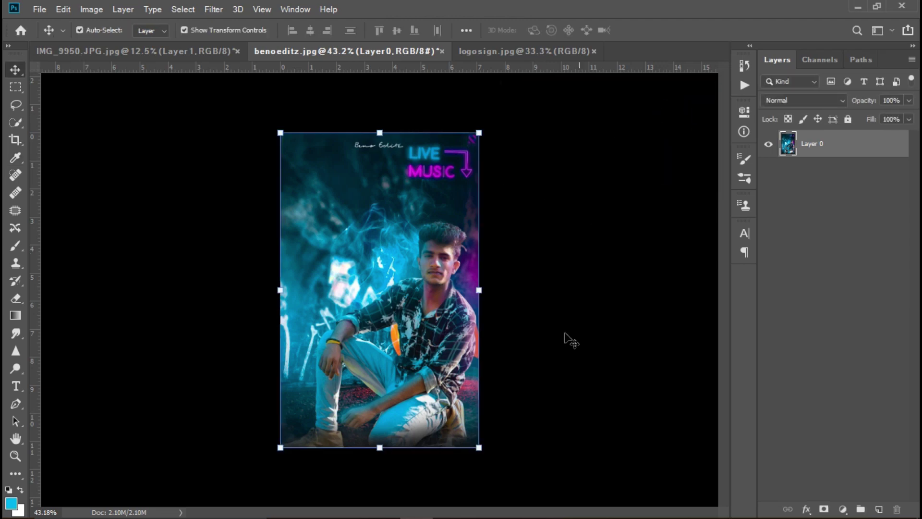
Add a rounded −32 post-crop vignette using the Camera Raw Filter's Effects settings.
left_click(213, 9)
left_click(238, 88)
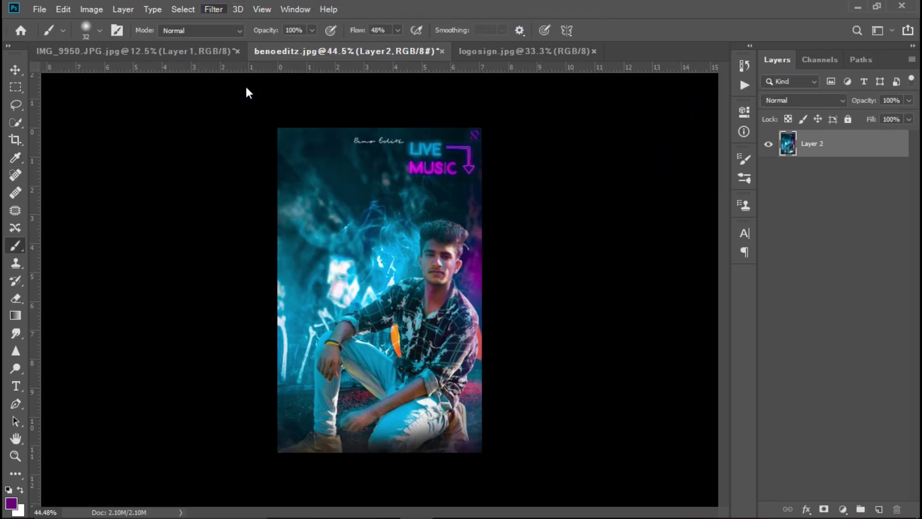
left_click(821, 128)
left_click_drag(763, 290, 740, 295)
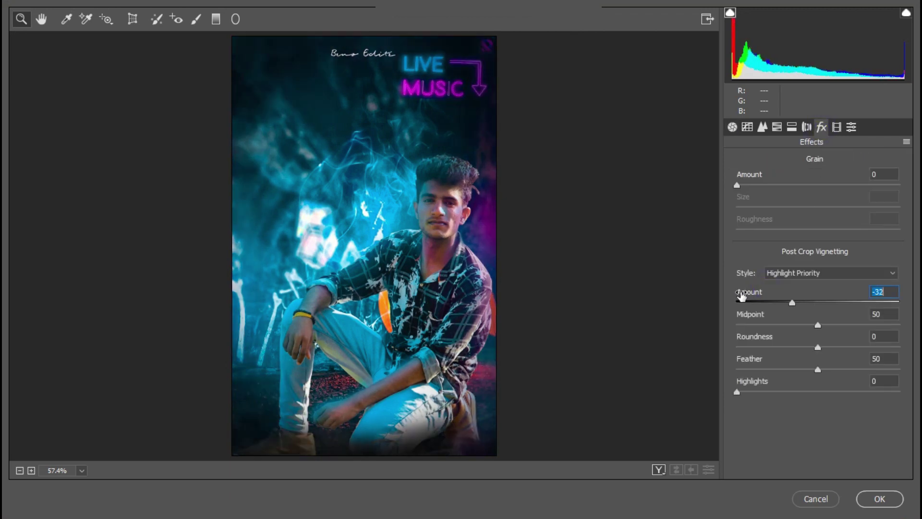
left_click_drag(757, 340, 716, 352)
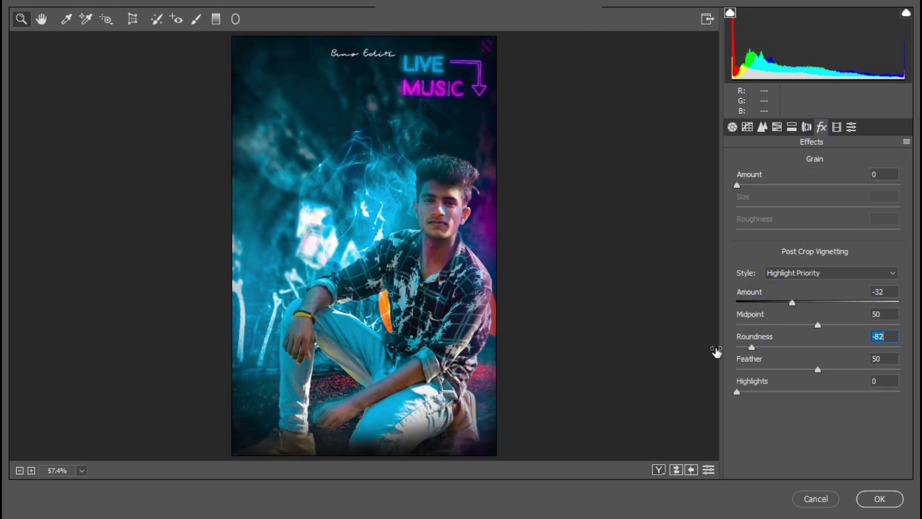
left_click_drag(756, 320, 746, 323)
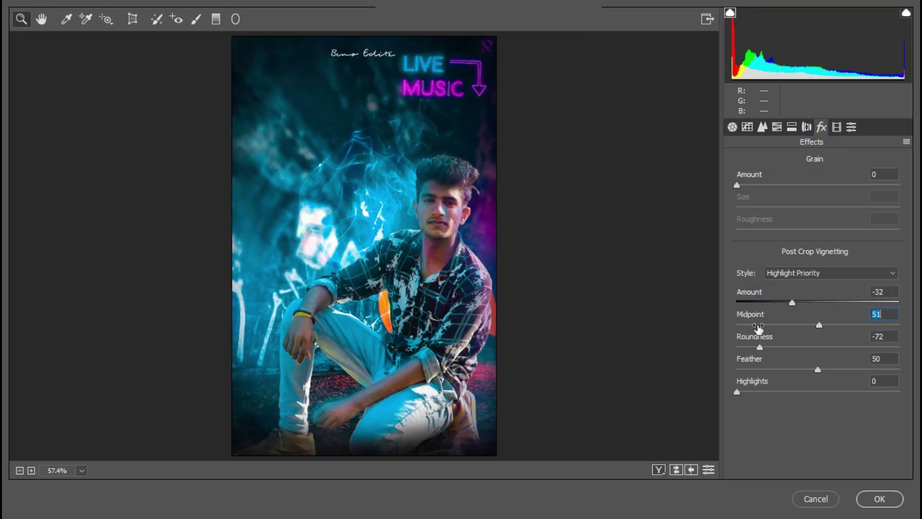
left_click(879, 498)
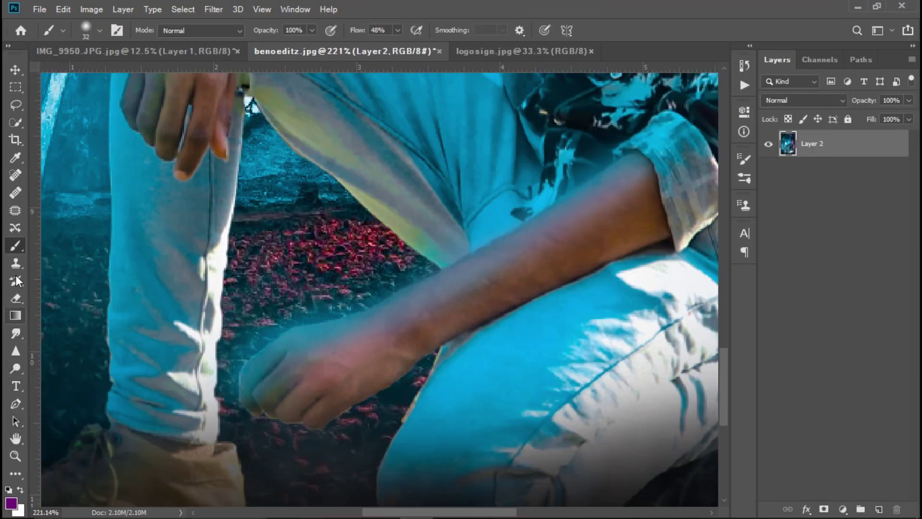
right_click(16, 368)
Dodge the hand, forearm and thigh highlights, then scroll down toward the shirt.
left_click(67, 367)
left_click_drag(273, 344, 599, 177)
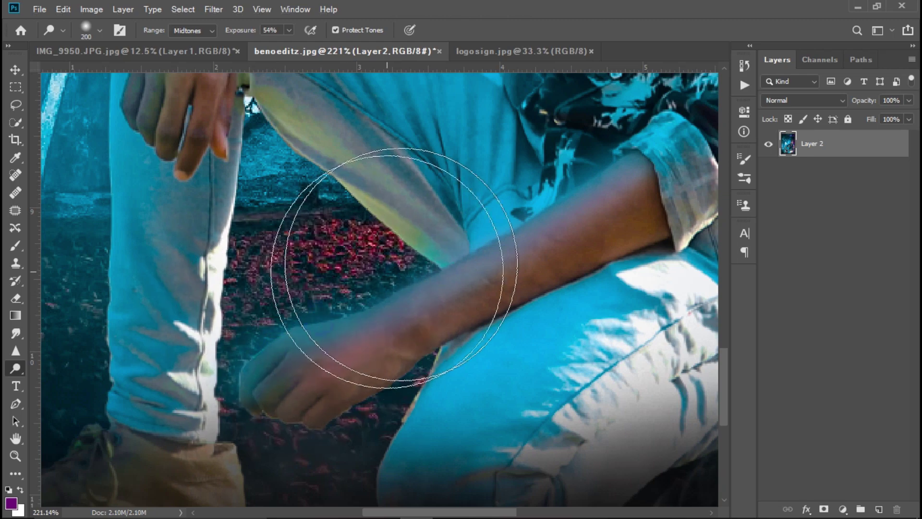
scroll(599, 176, "down", 3)
scroll(546, 309, "right", 5)
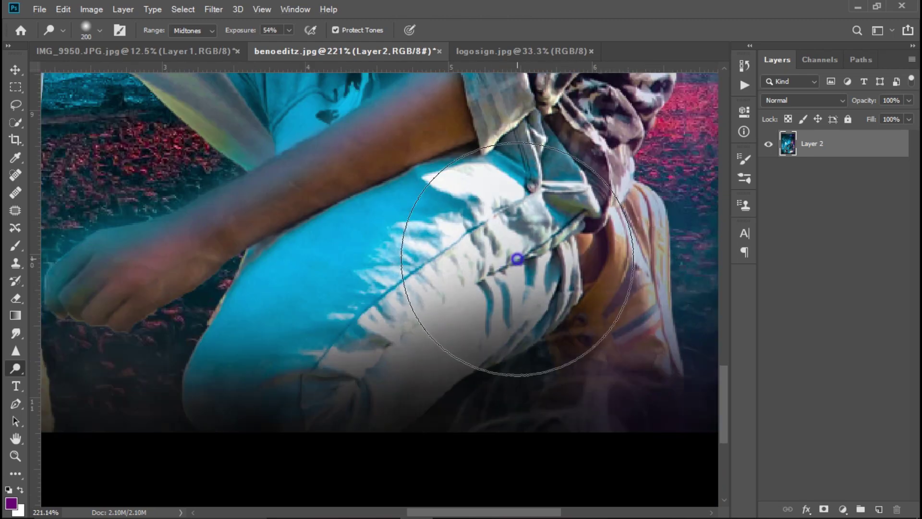
left_click_drag(496, 243, 432, 339)
scroll(433, 325, "down", 5)
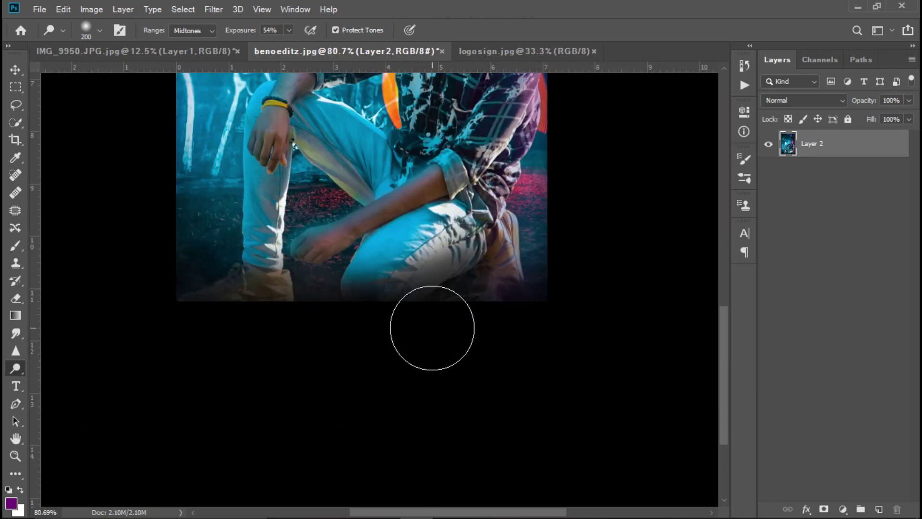
scroll(384, 246, "up", 5)
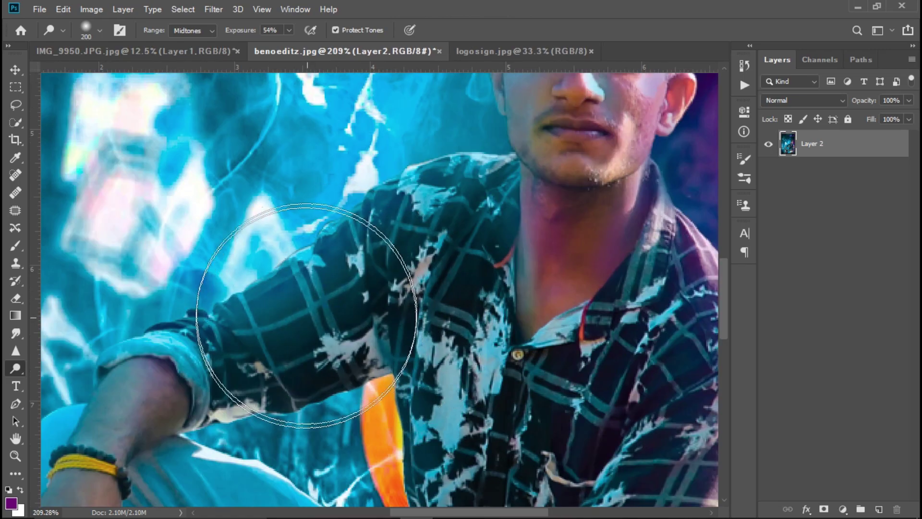
scroll(384, 250, "down", 2)
scroll(585, 307, "down", 3)
scroll(473, 329, "down", 3)
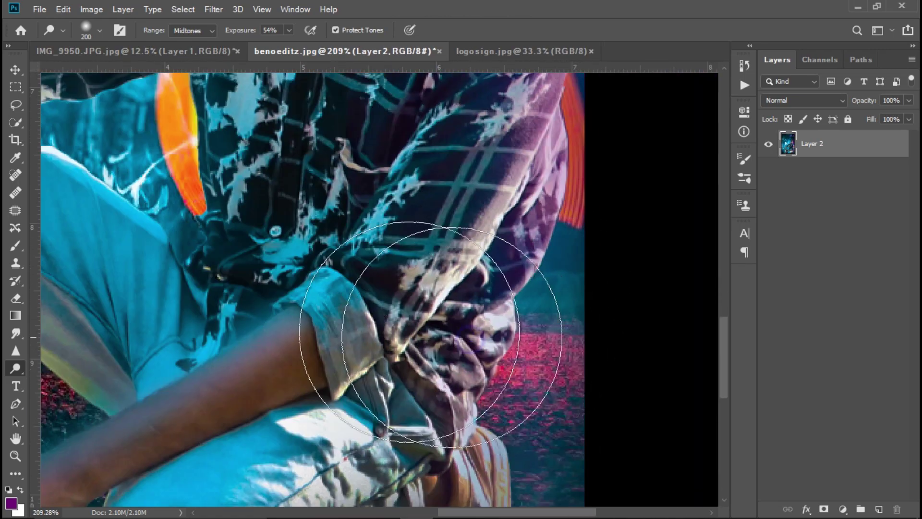
scroll(349, 262, "down", 2)
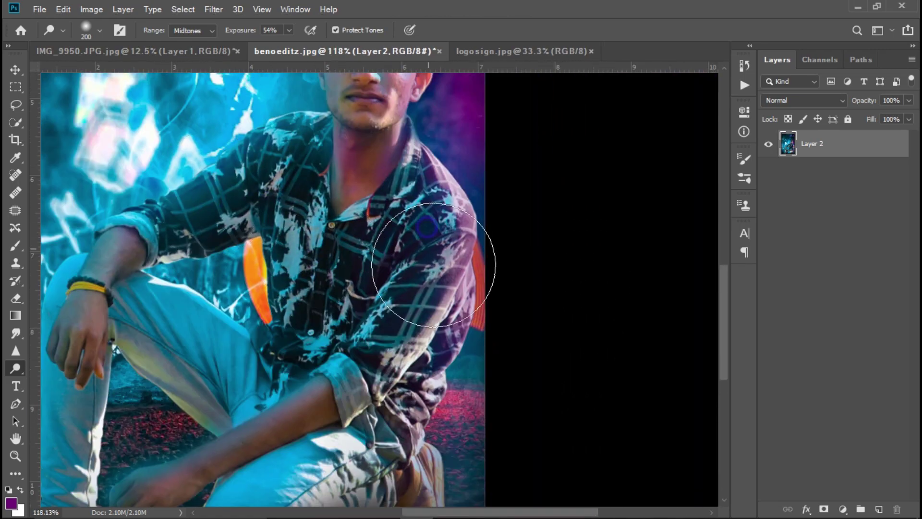
scroll(417, 355, "down", 3)
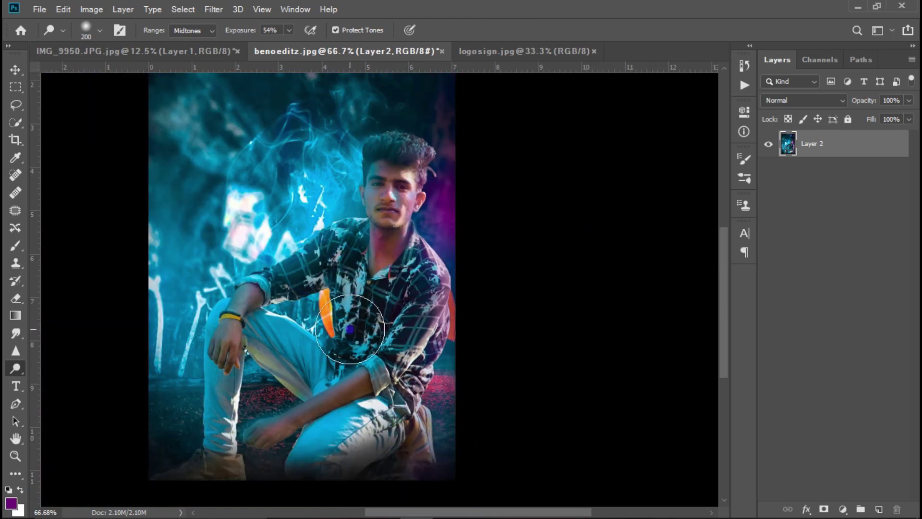